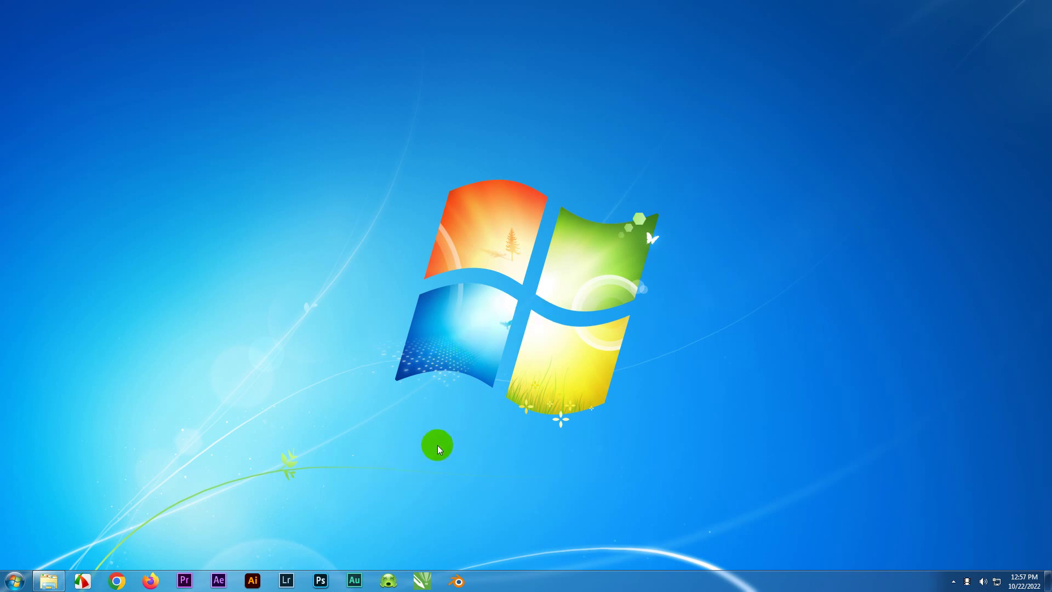
Open Windows Explorer on the D: drive folder containing Untitled-1.png.
click(48, 580)
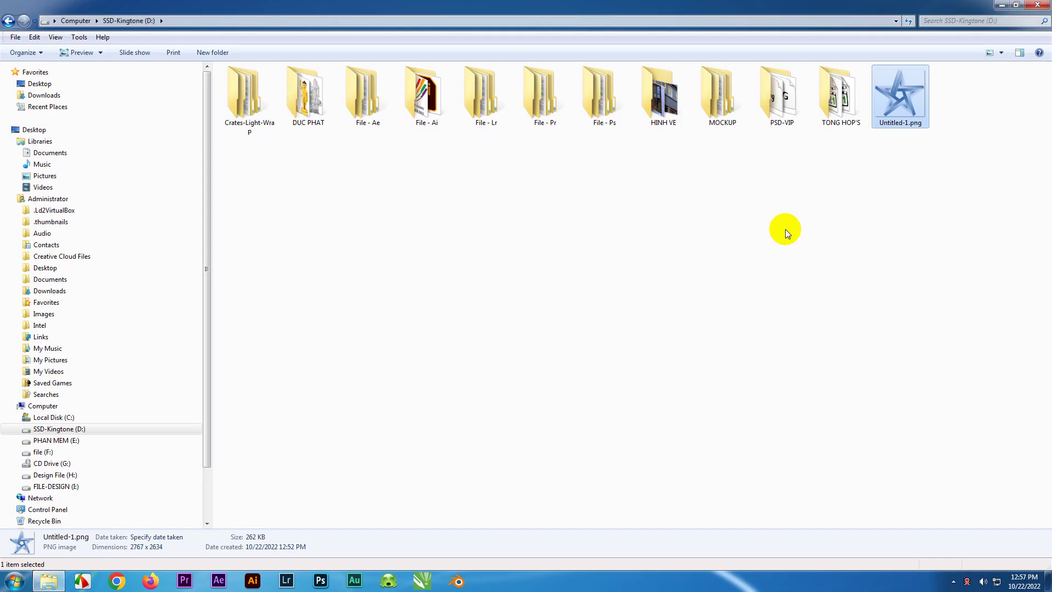
double_click(905, 82)
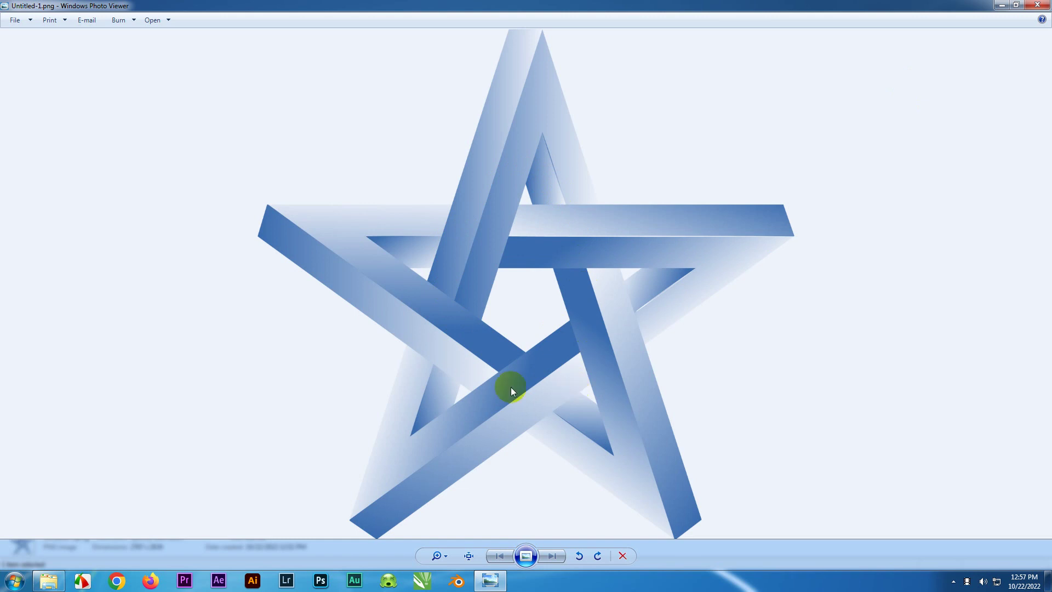
scroll(462, 301, up, 1)
scroll(462, 301, down, 2)
click(1037, 5)
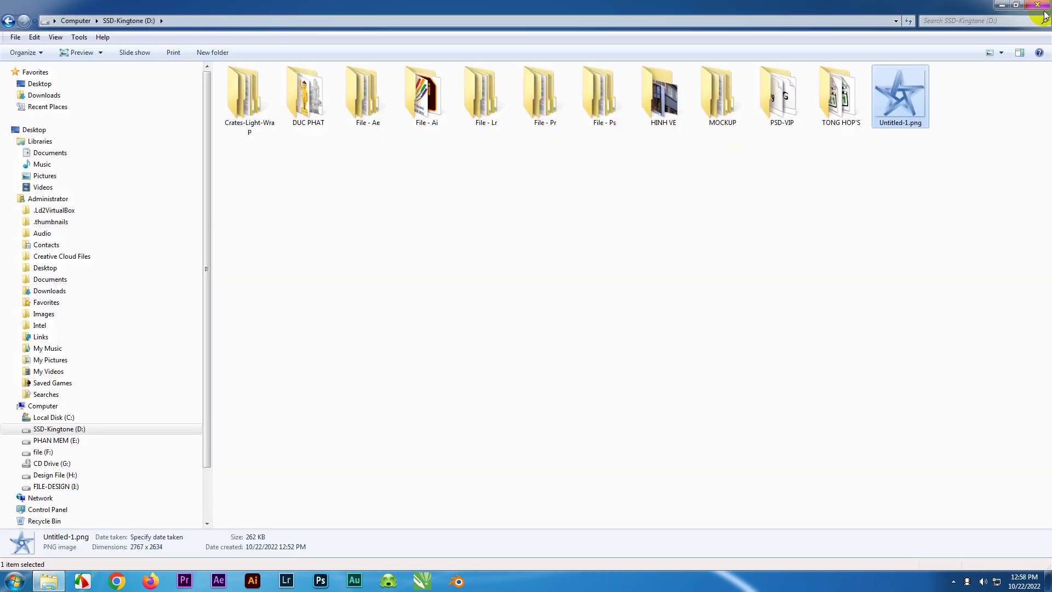
Launch Illustrator and create a new blank A3 portrait document, Untitled-1.
click(1003, 5)
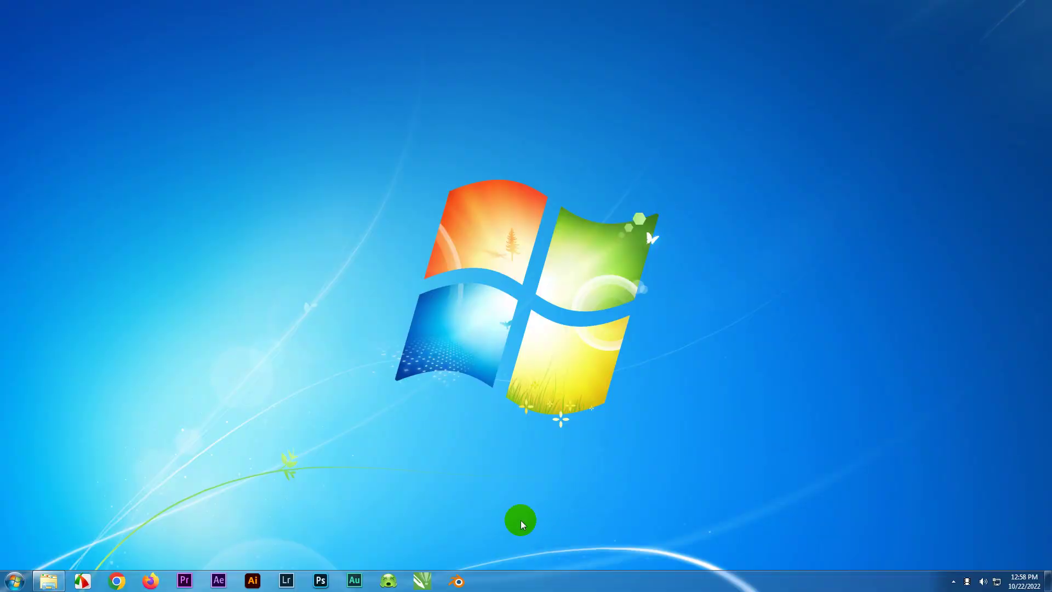
click(252, 581)
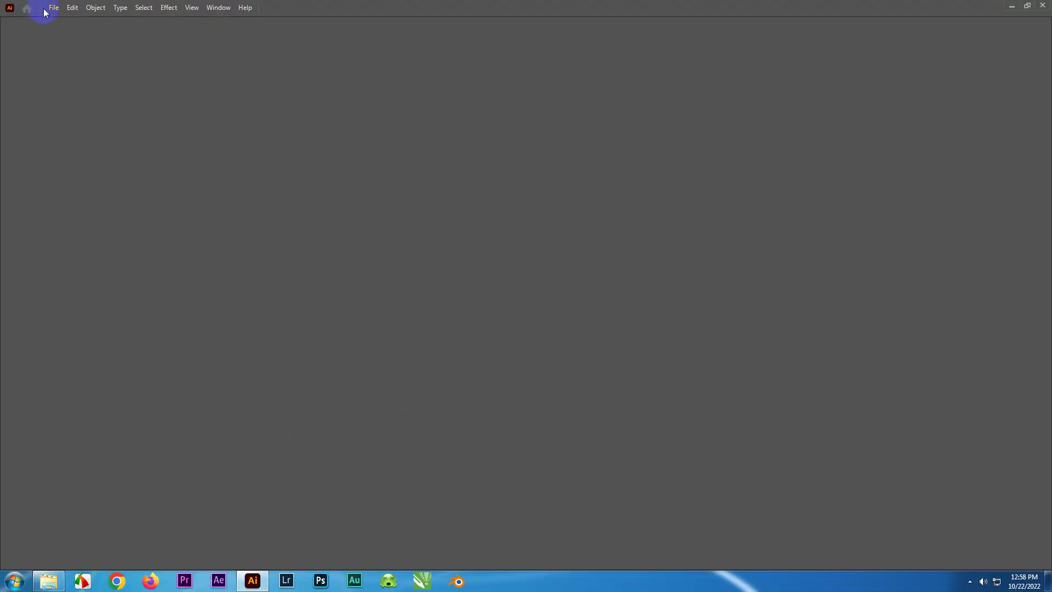
click(52, 8)
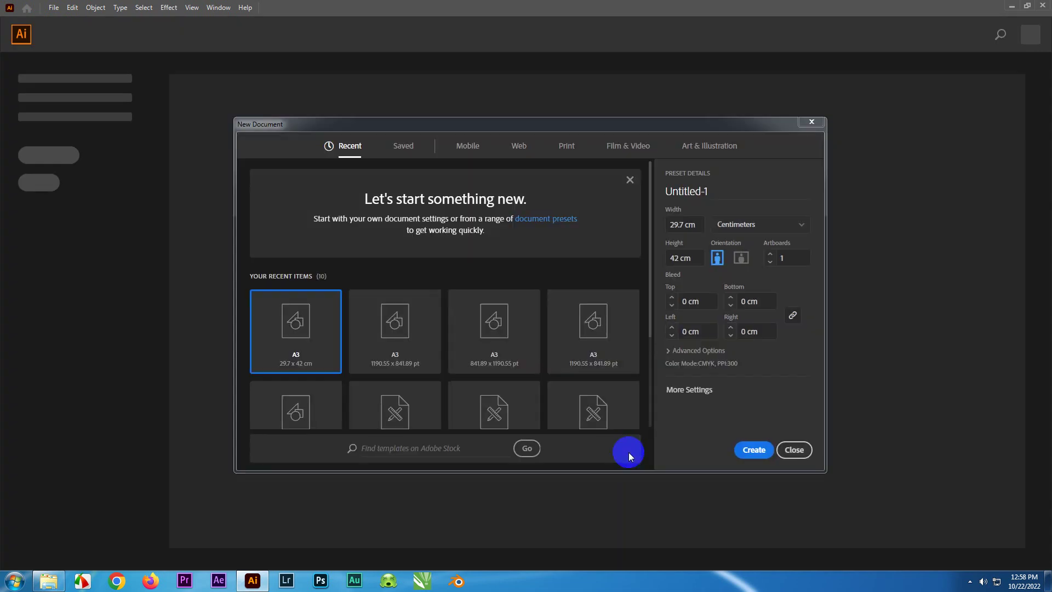
click(763, 449)
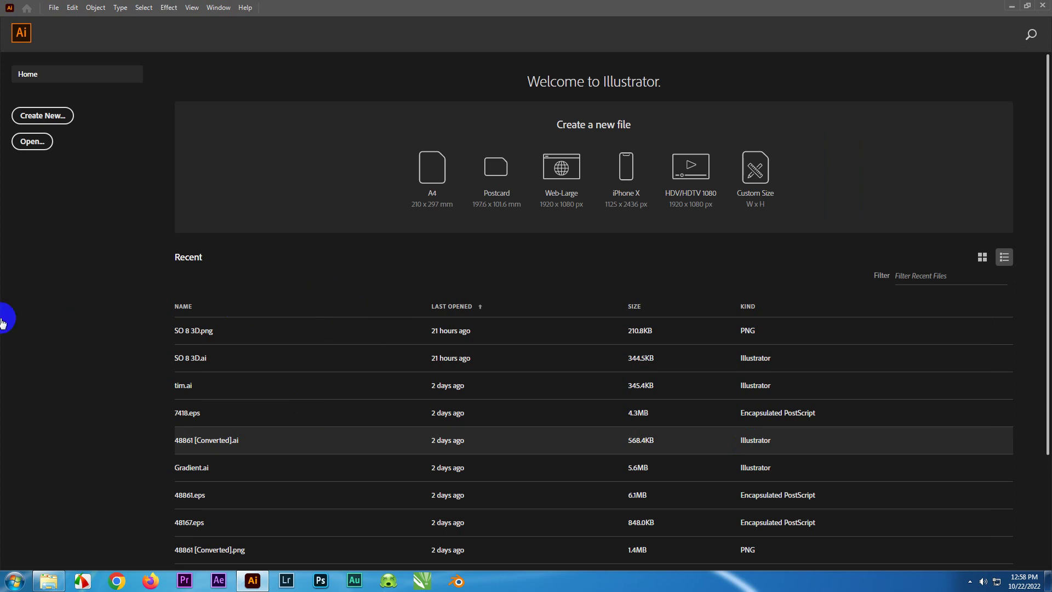
key(ctrl+alt+n)
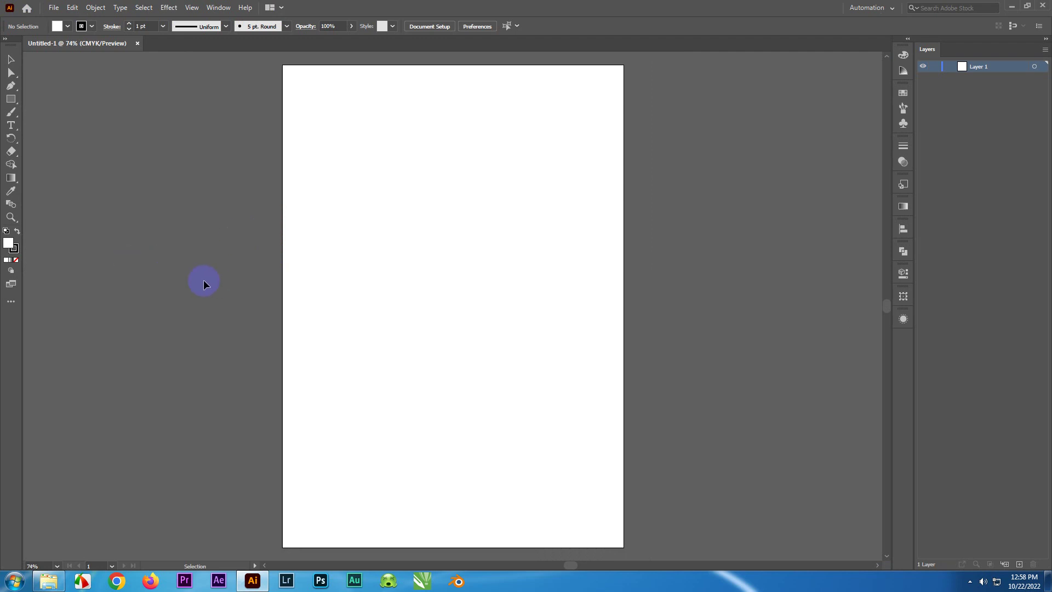
Show the rulers and drag out a horizontal and a vertical guide.
key(a)
key(ctrl+r)
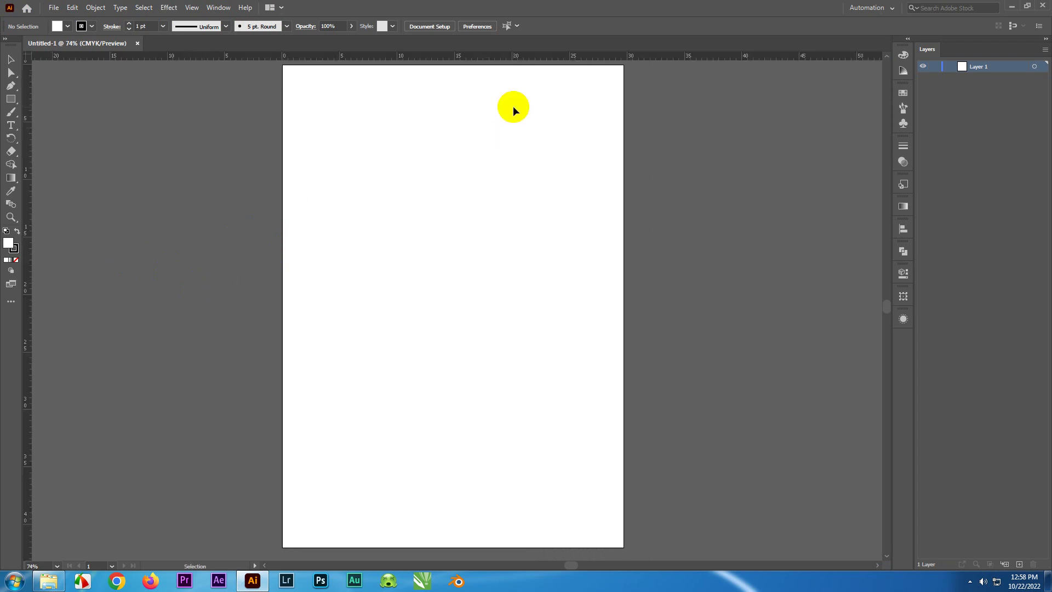
mouse_move(505, 62)
mouse_down()
mouse_move(494, 245)
mouse_move(470, 50)
mouse_up()
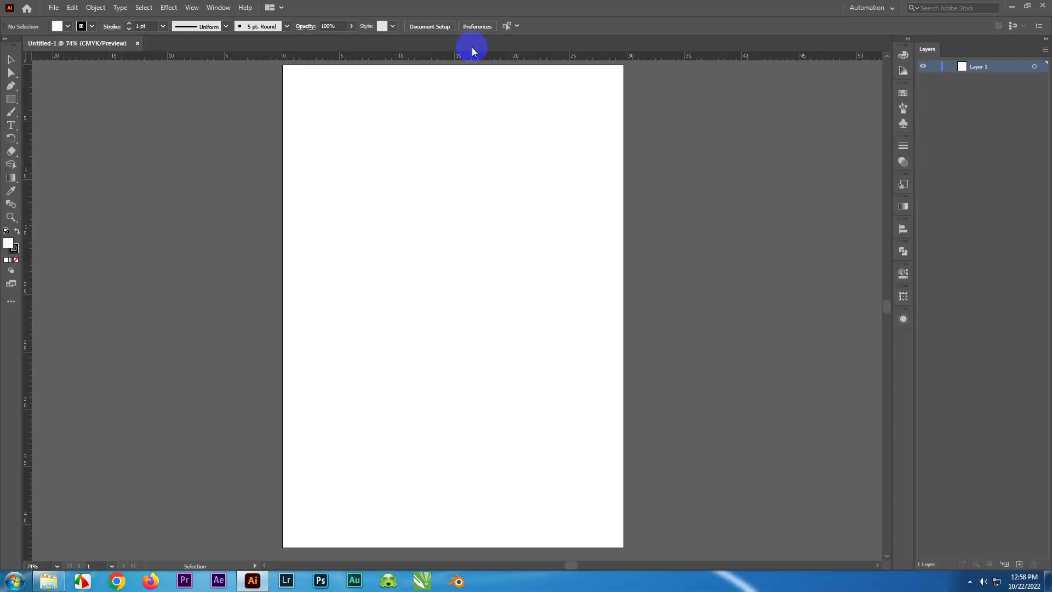
drag(485, 54, 485, 280)
drag(28, 241, 456, 252)
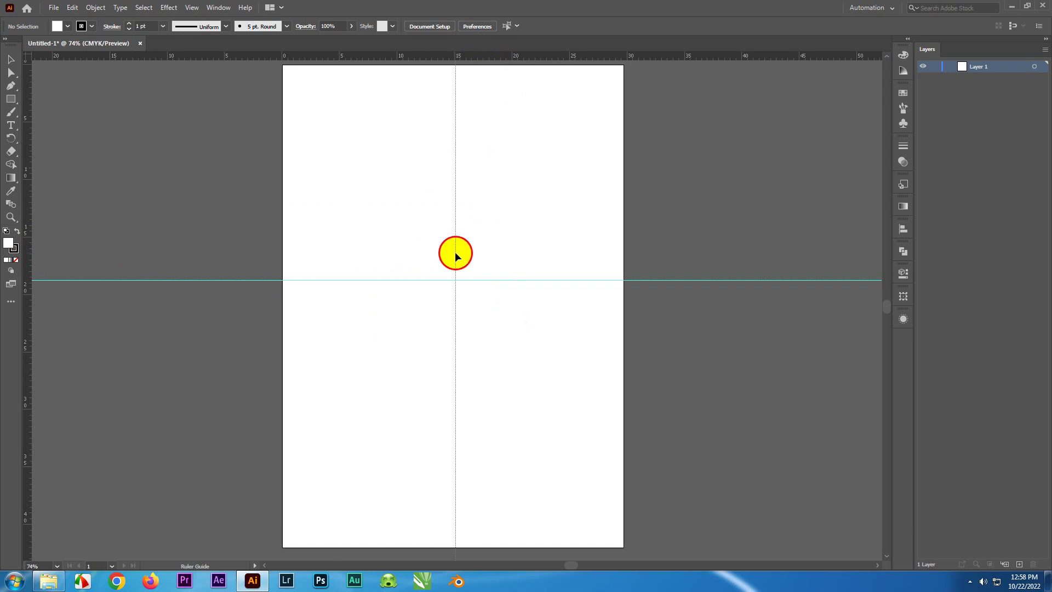
Unlock the guides, centre both on the artboard with Align, then lock them.
click(191, 8)
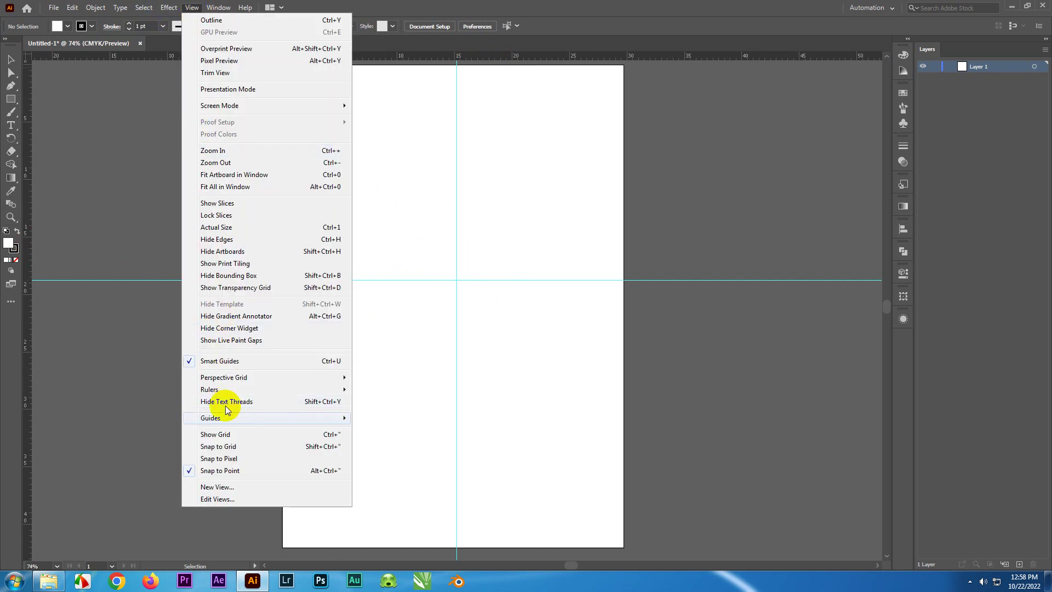
mouse_move(246, 417)
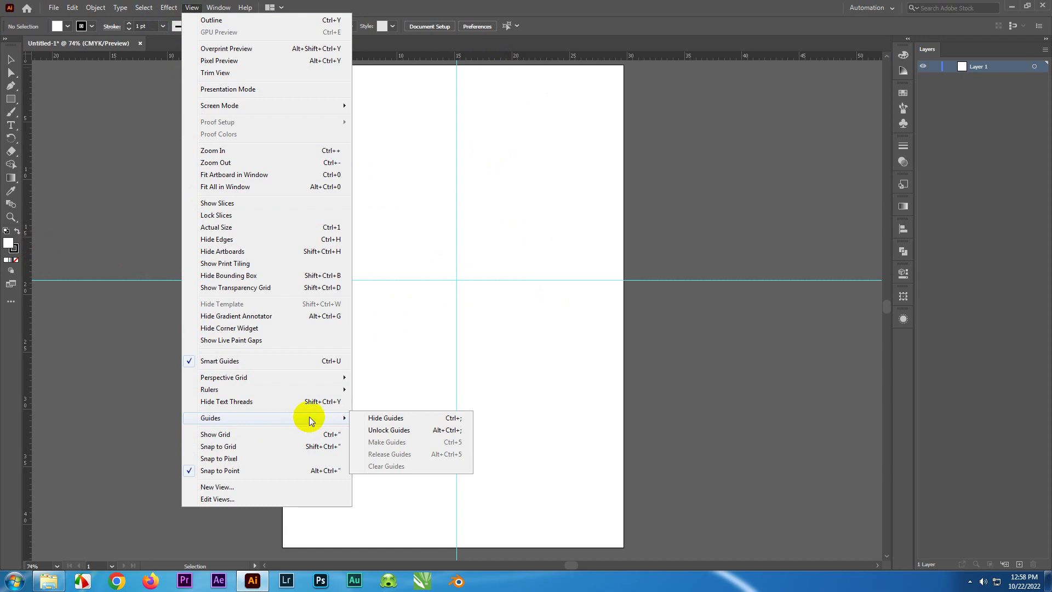
click(363, 431)
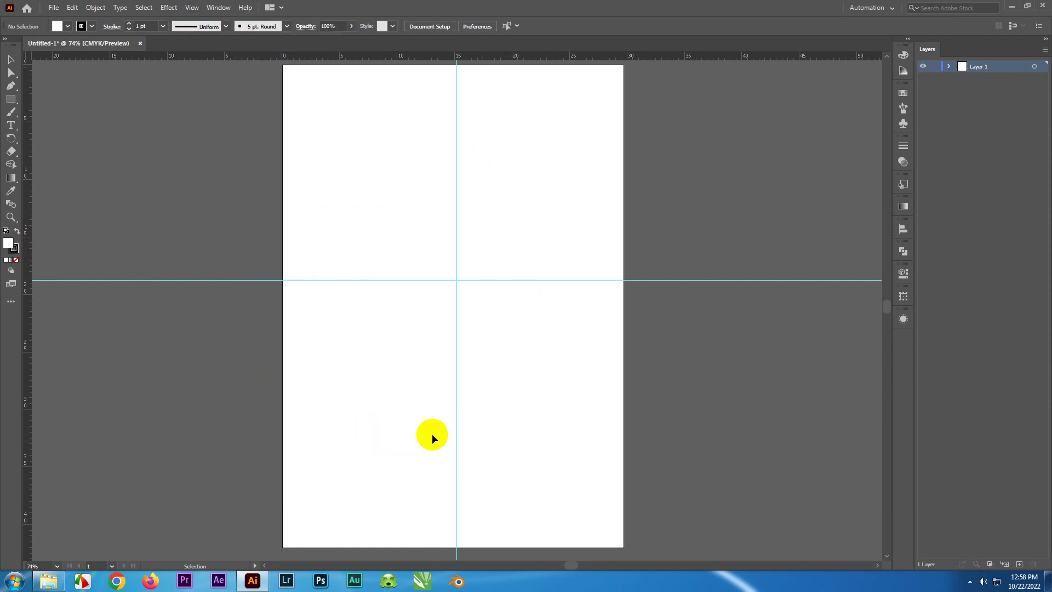
click(903, 230)
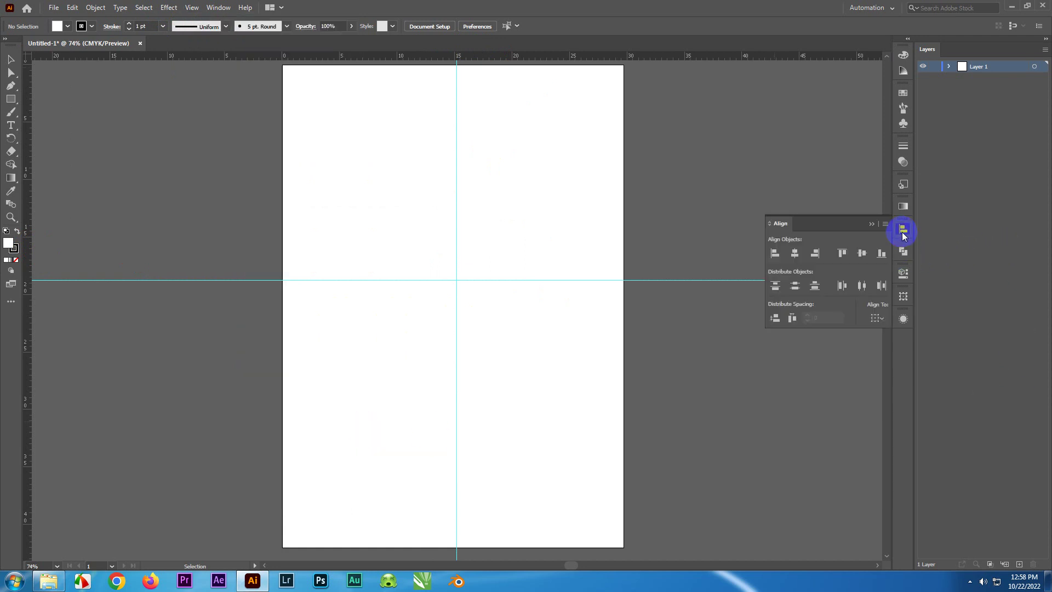
drag(536, 205, 583, 443)
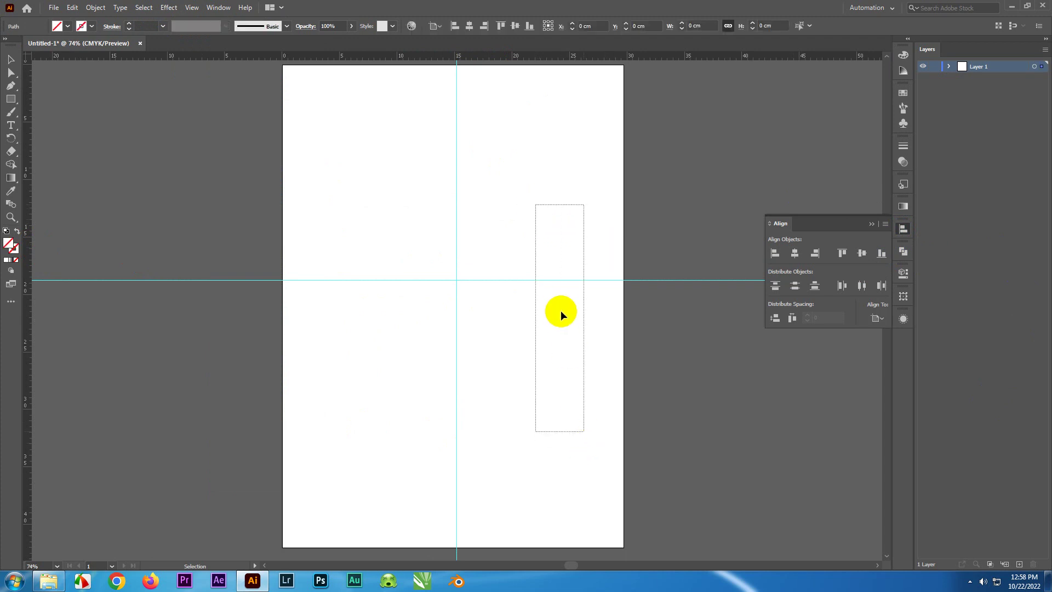
click(862, 253)
drag(378, 176, 493, 219)
click(794, 253)
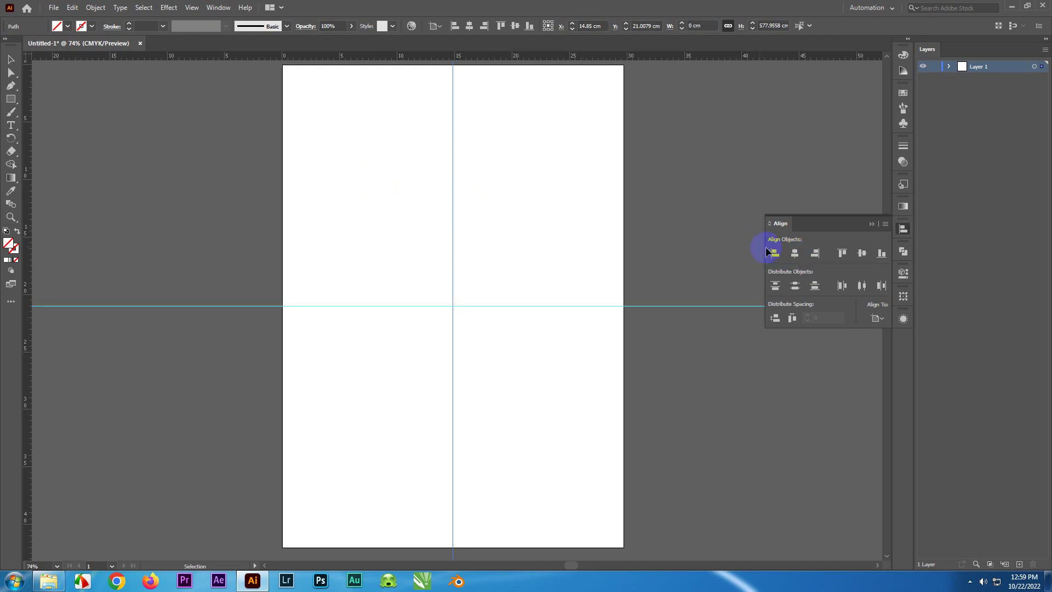
drag(406, 163, 501, 411)
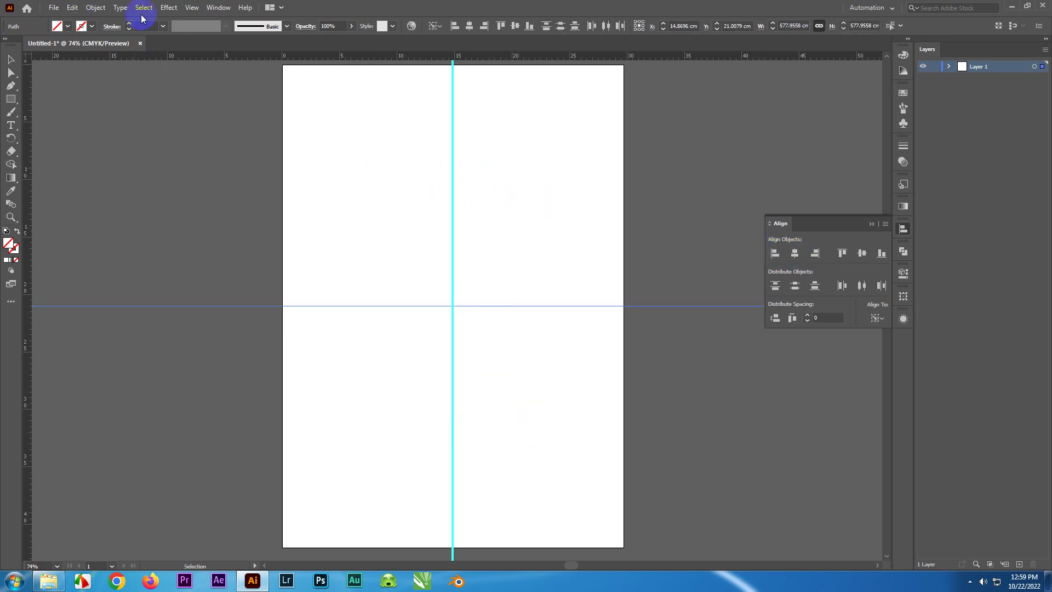
click(192, 8)
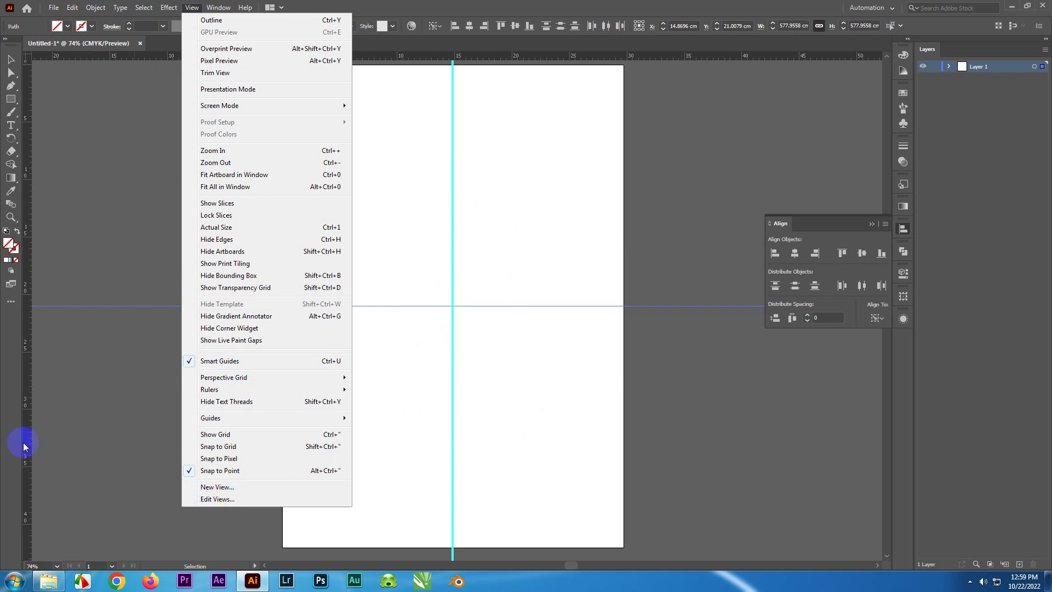
mouse_move(210, 418)
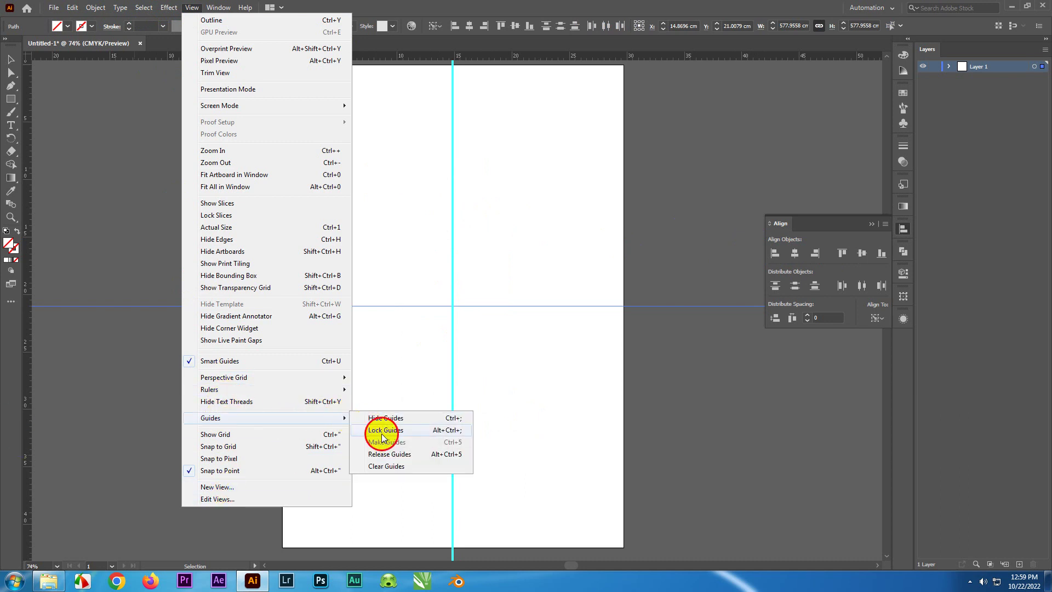
click(383, 431)
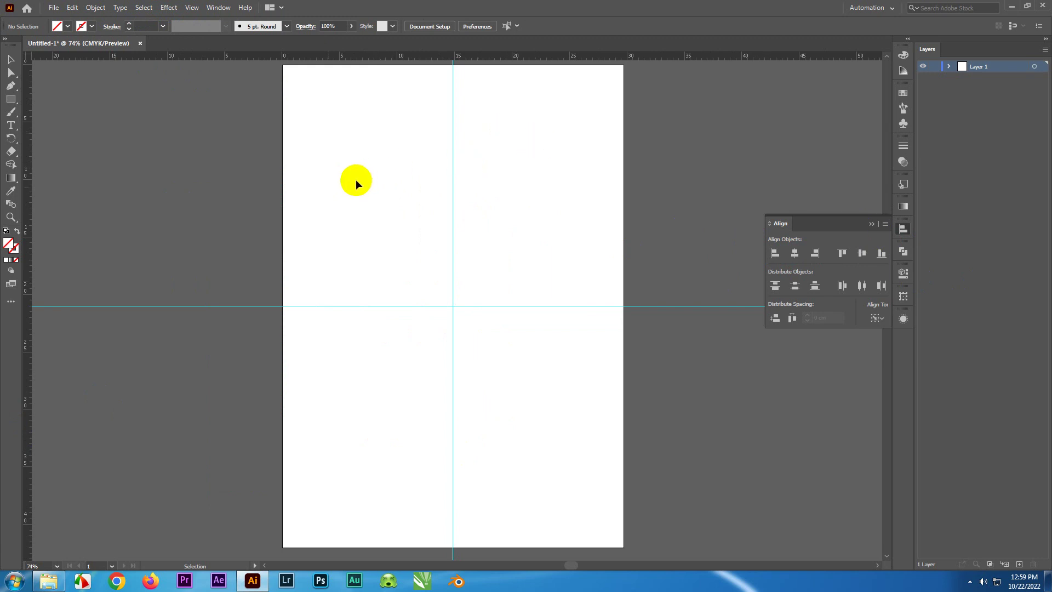
Draw a horizontal line across the page, centre it, and nudge it down toward centre.
drag(11, 99, 50, 156)
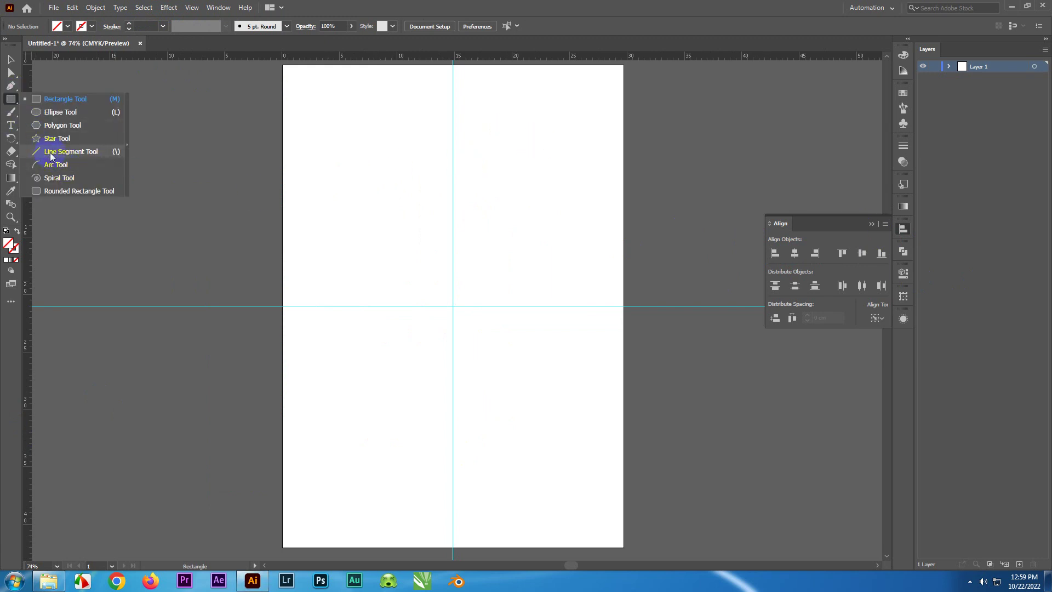
drag(296, 240, 446, 256)
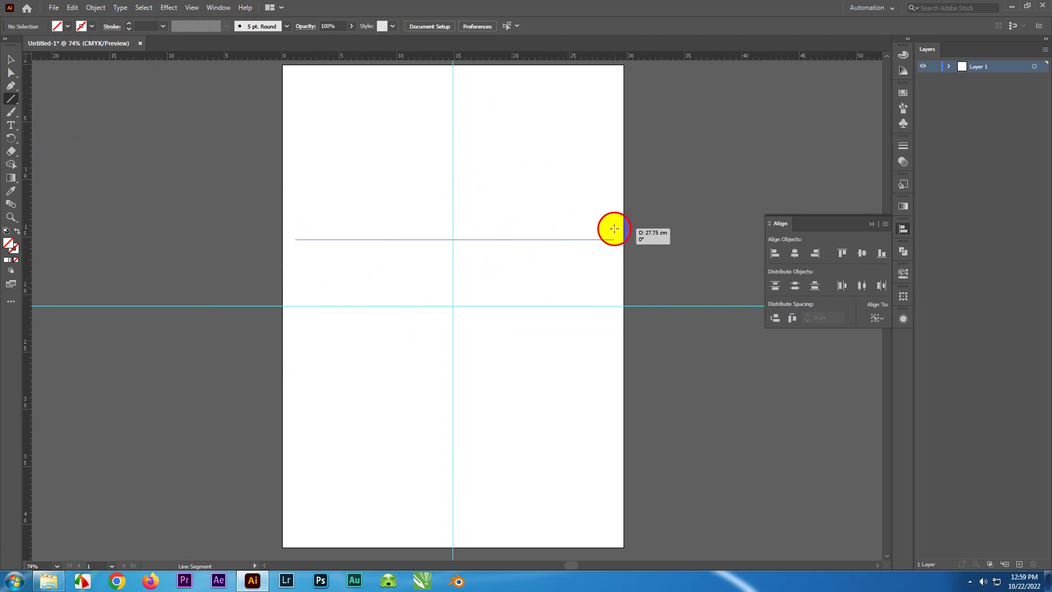
drag(446, 256, 613, 233)
click(10, 59)
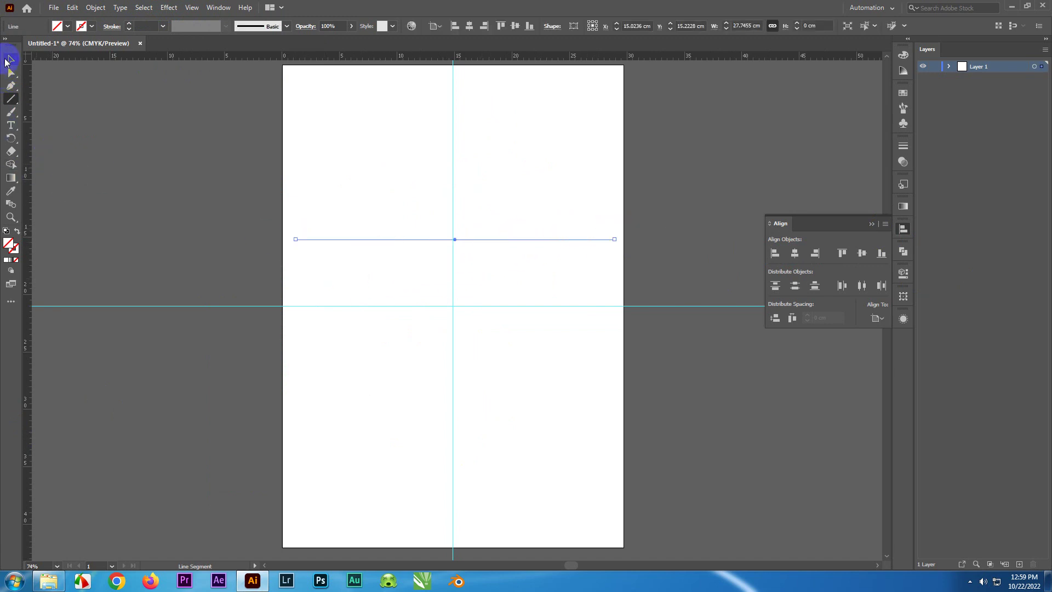
click(794, 254)
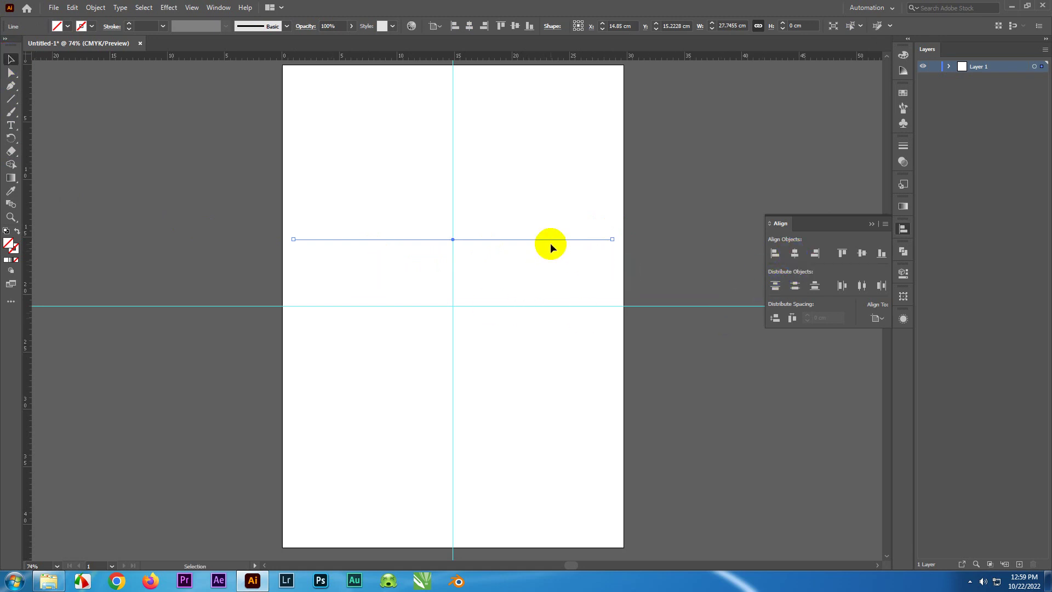
key(shift+Down)
key(shift+Down)
key(shift+Down)
key(shift+Down)
key(shift+Down)
key(shift+Down)
key(shift+Down)
key(shift+Down)
key(shift+Down)
key(shift+Down)
key(shift+Down)
key(a)
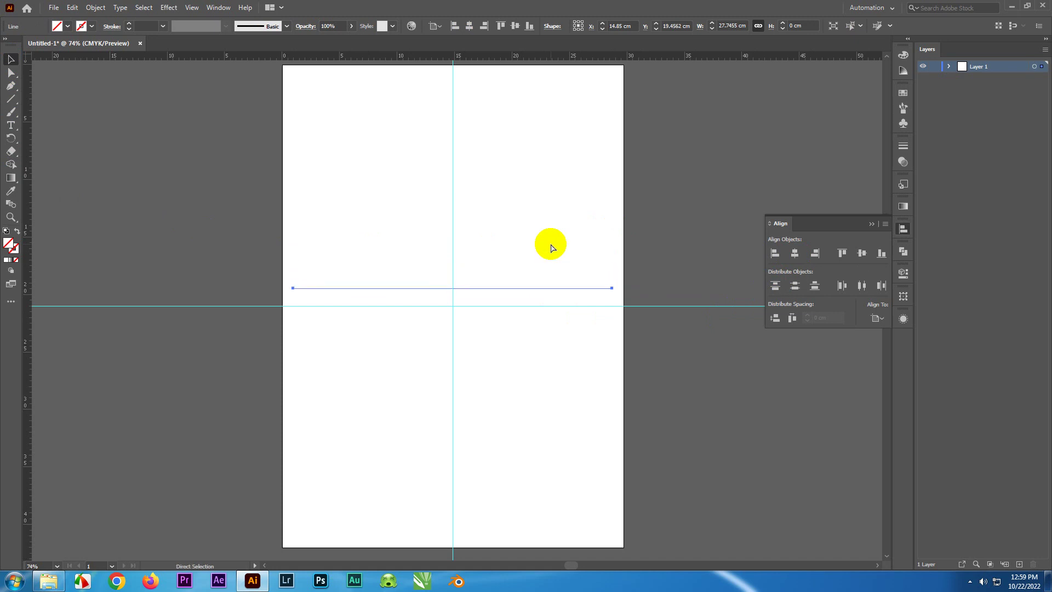
key(v)
key(ctrl+equal)
key(ctrl+equal)
key(ctrl+equal)
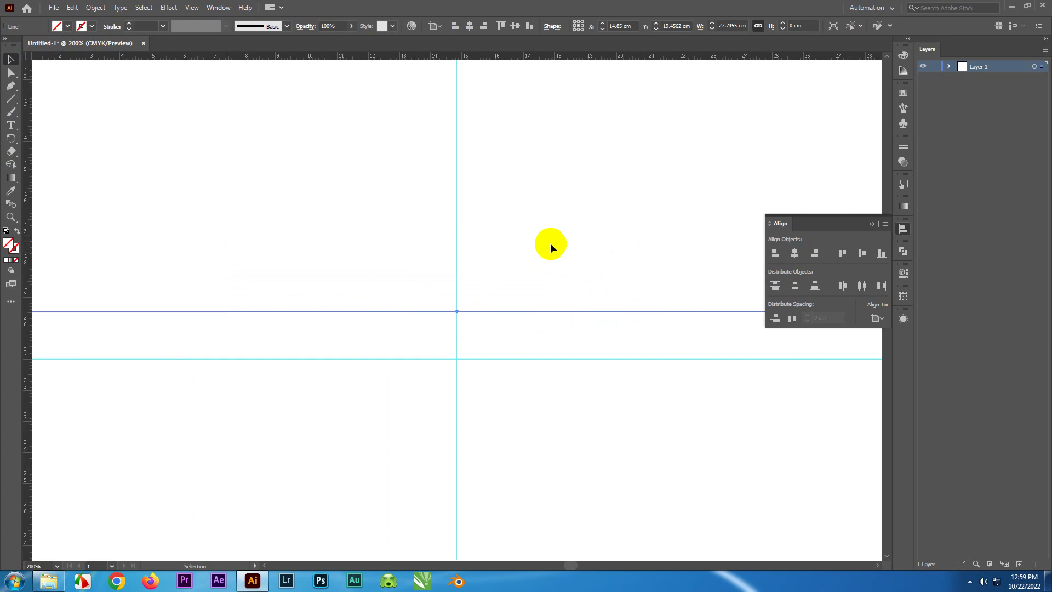
Give the line a black stroke and deselect it.
click(83, 26)
click(30, 44)
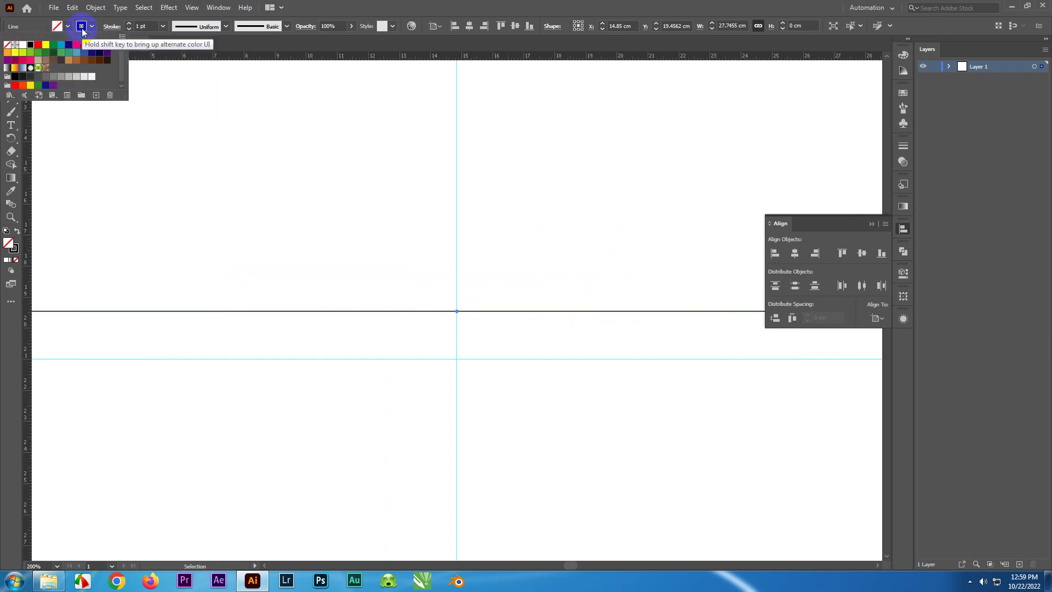
click(185, 103)
mouse_move(268, 181)
mouse_down()
mouse_move(573, 471)
mouse_move(509, 365)
mouse_up()
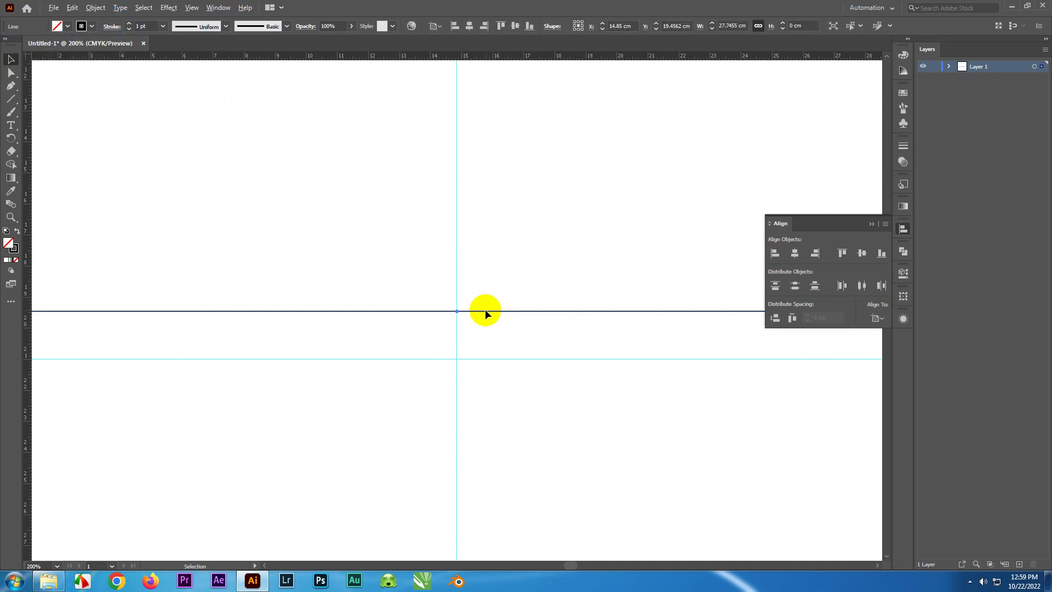
Duplicate the line slightly above, then repeat for three evenly spaced lines.
drag(484, 270, 485, 271)
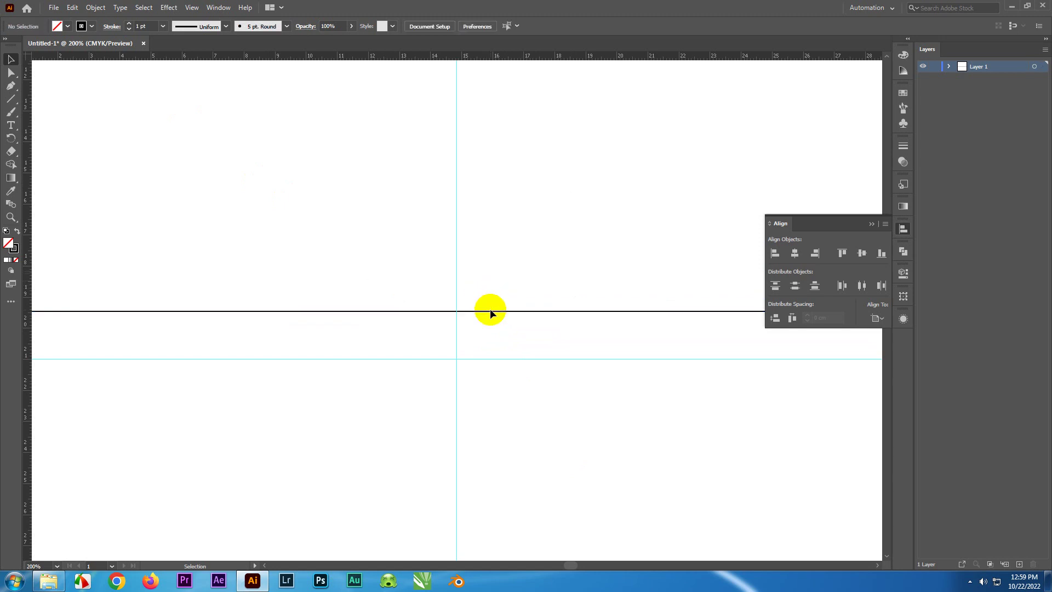
drag(492, 310, 491, 279)
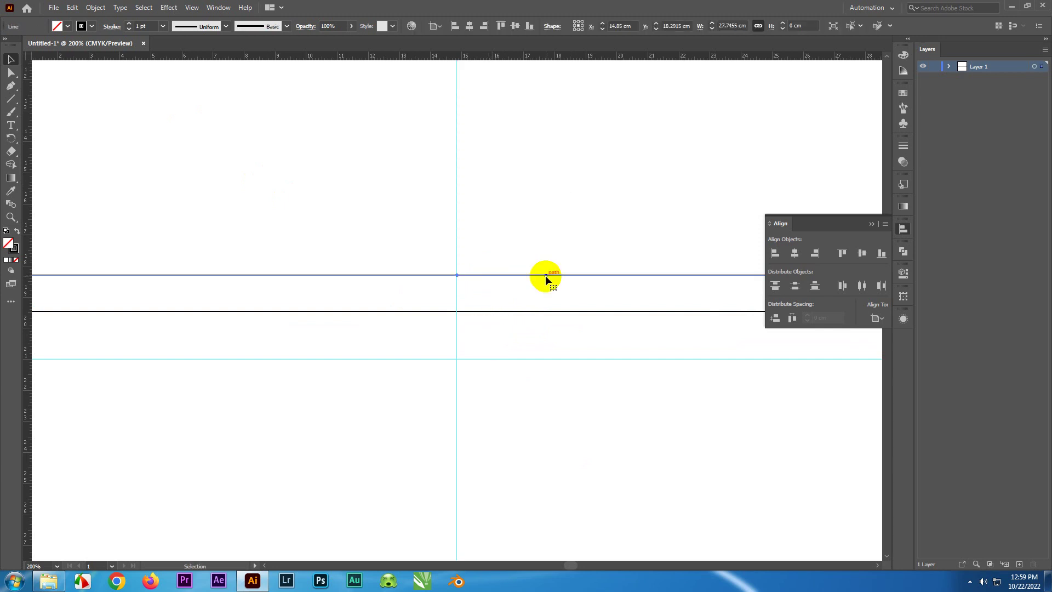
key(a)
key(ctrl+d)
key(v)
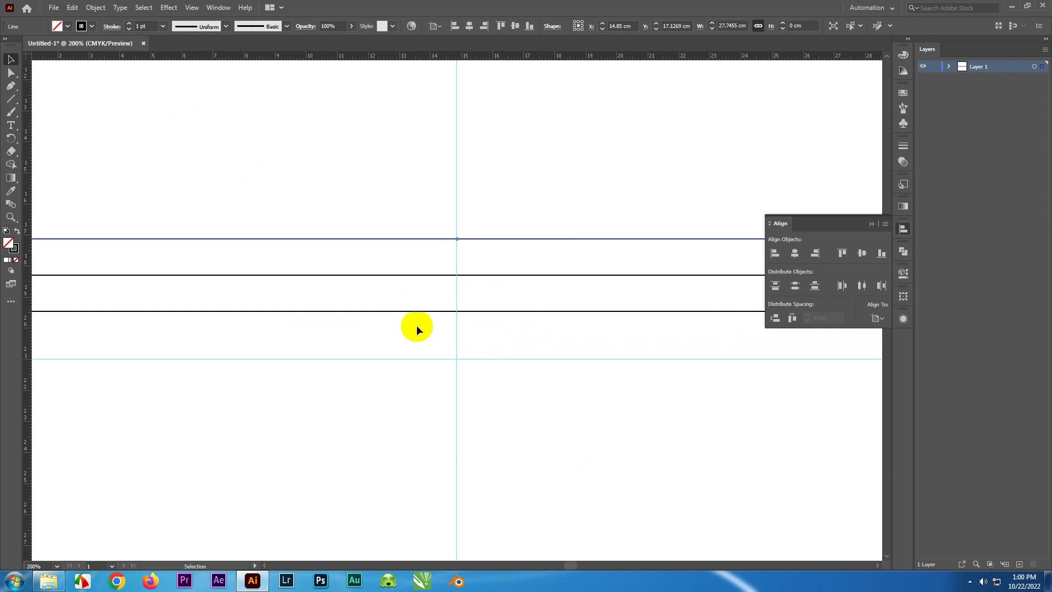
Centre all three lines horizontally on the artboard and fit the page in view.
click(12, 59)
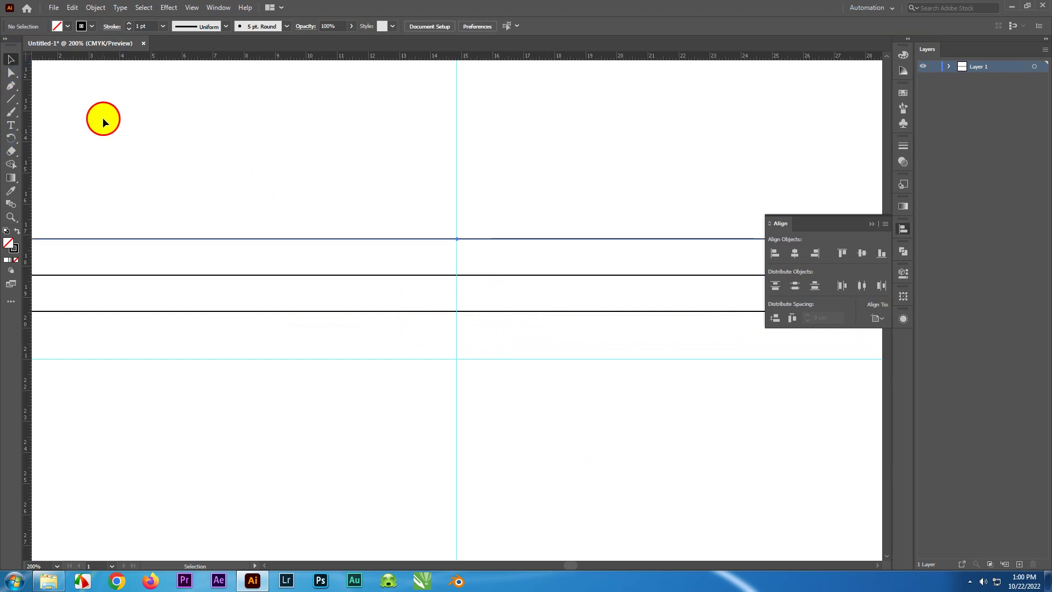
drag(103, 118, 499, 438)
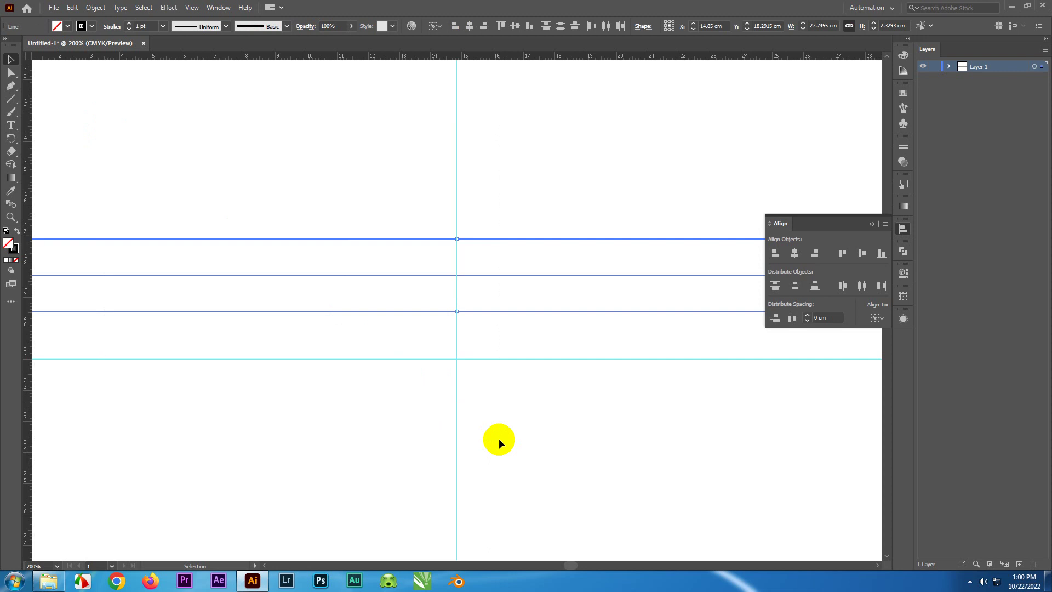
click(794, 255)
key(ctrl+1)
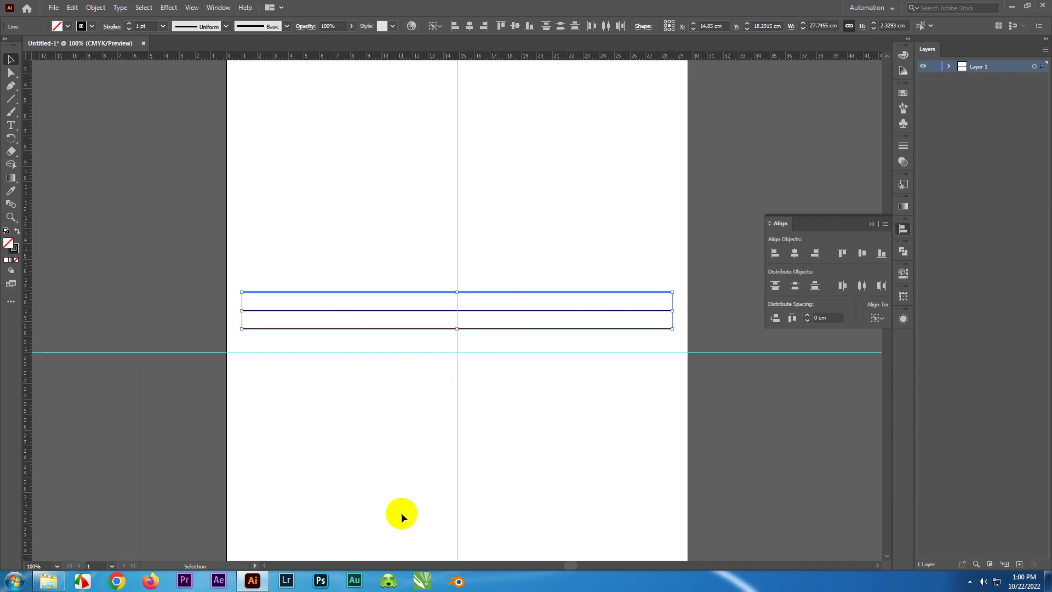
Make a copy of the three lines rotated 72° about the guide crossing.
click(9, 139)
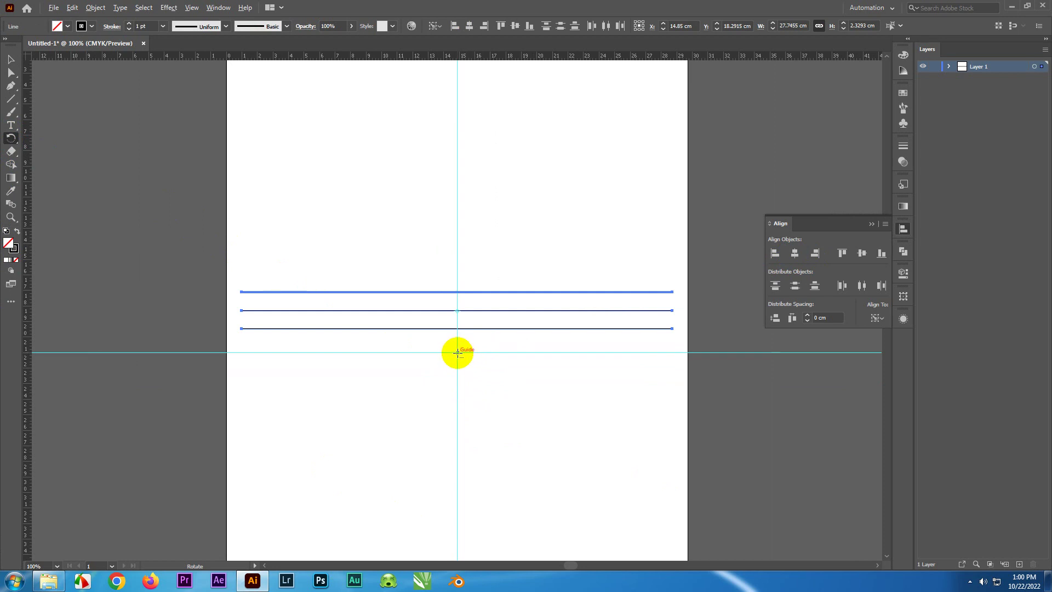
alt+click(458, 353)
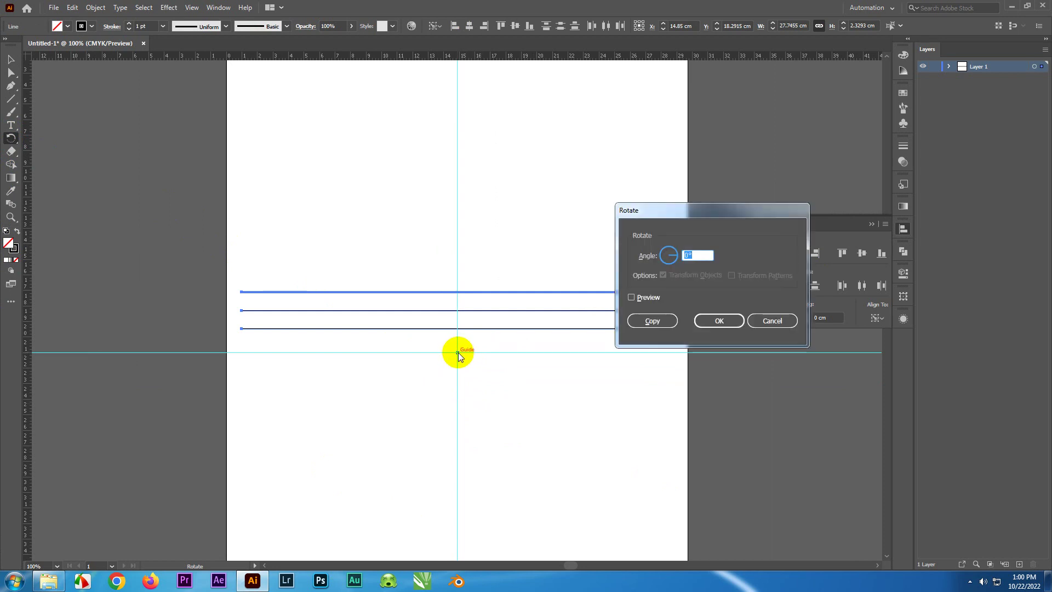
text(72)
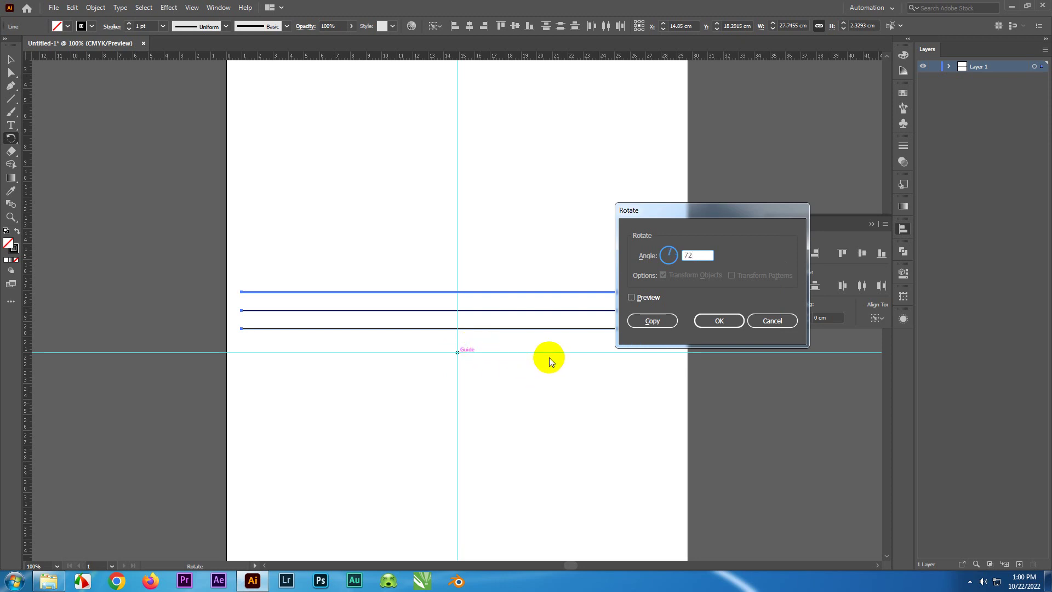
click(632, 298)
click(631, 298)
click(631, 298)
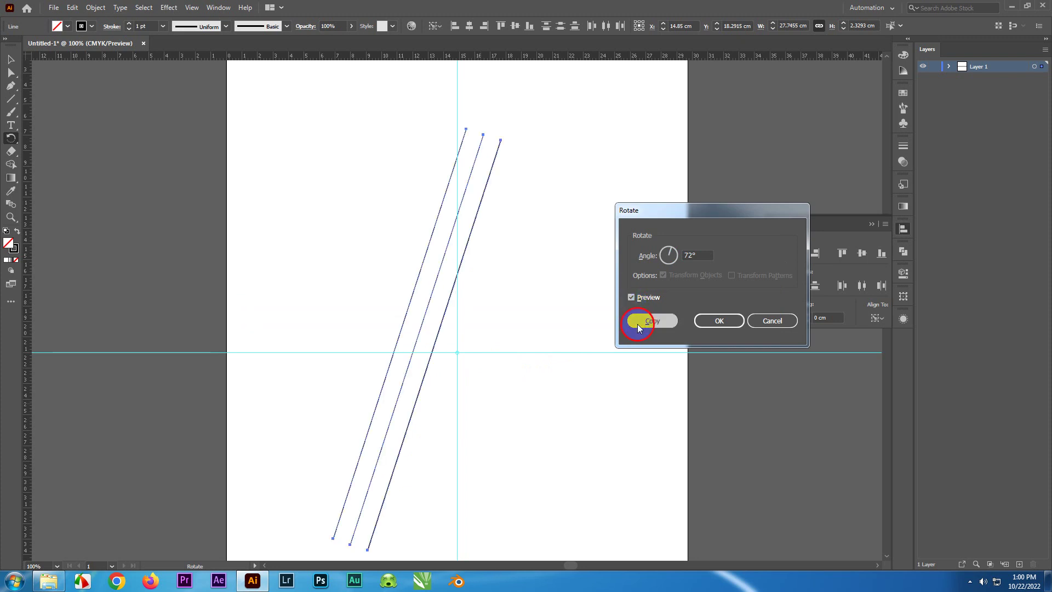
click(636, 321)
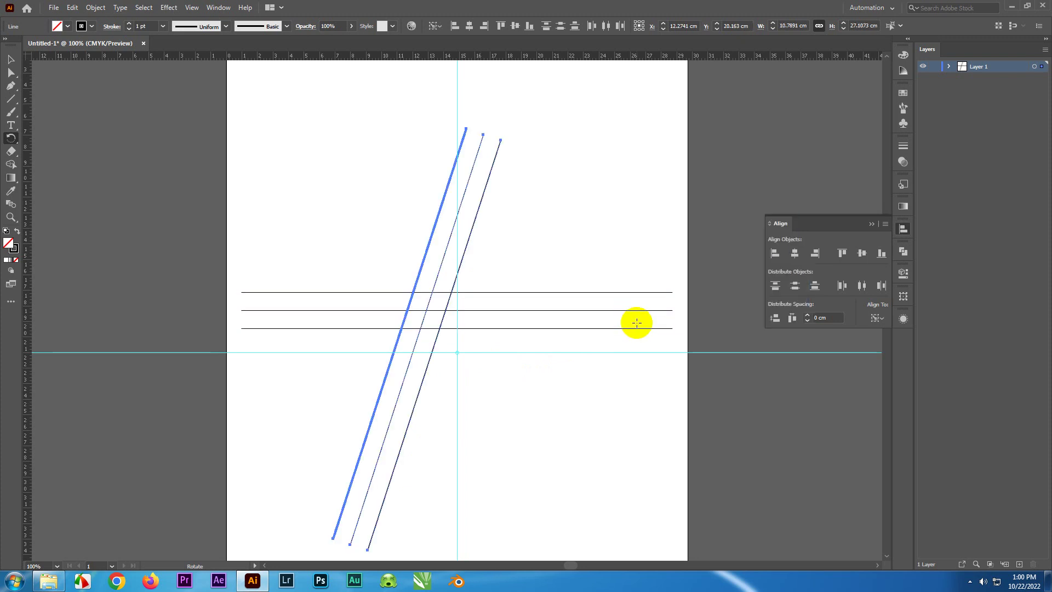
Repeat the 72° rotated copy three more times to complete the star.
key(ctrl)
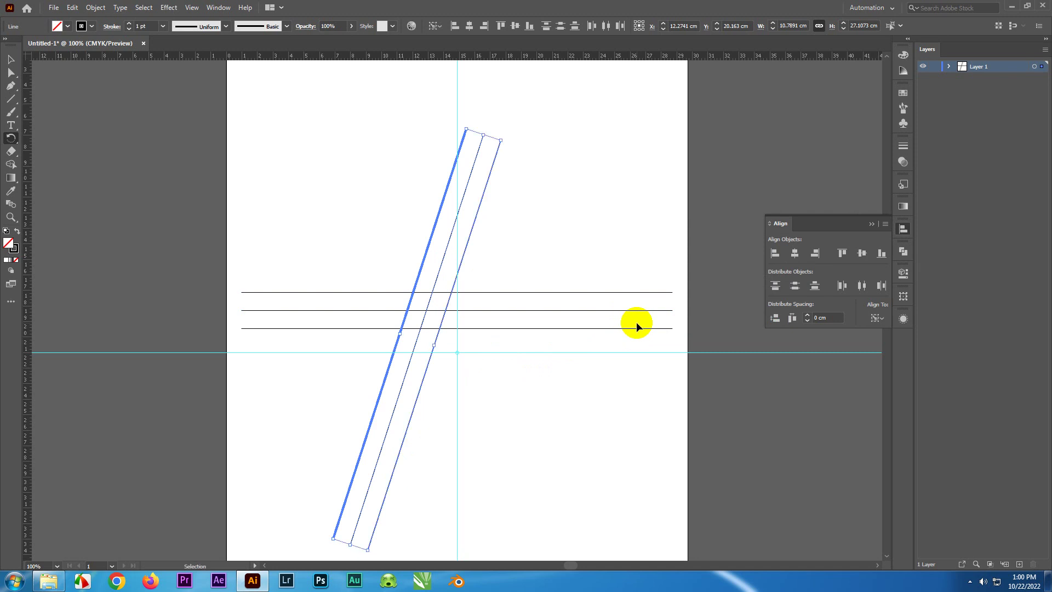
key(ctrl+d)
key(ctrl+d)
key(ctrl+d)
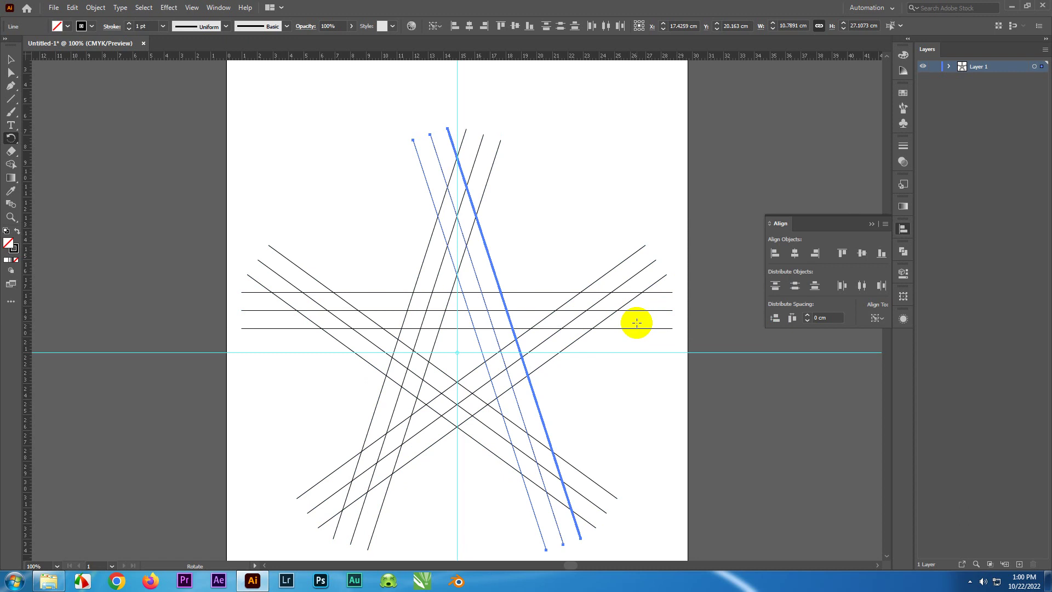
click(11, 59)
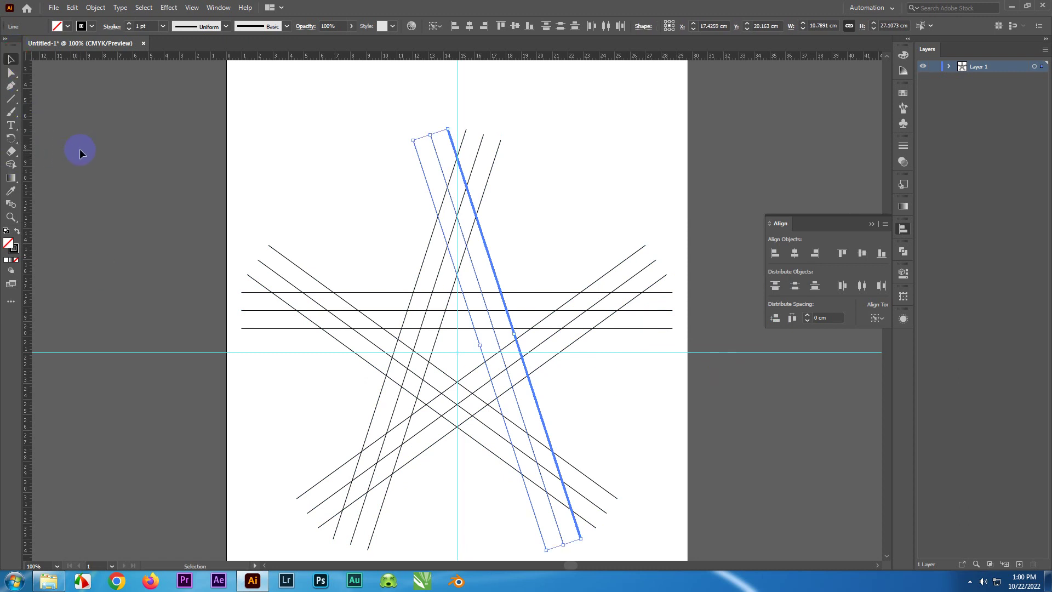
Select all star lines and zoom in to about 300% on the star's left arm.
drag(83, 106, 653, 483)
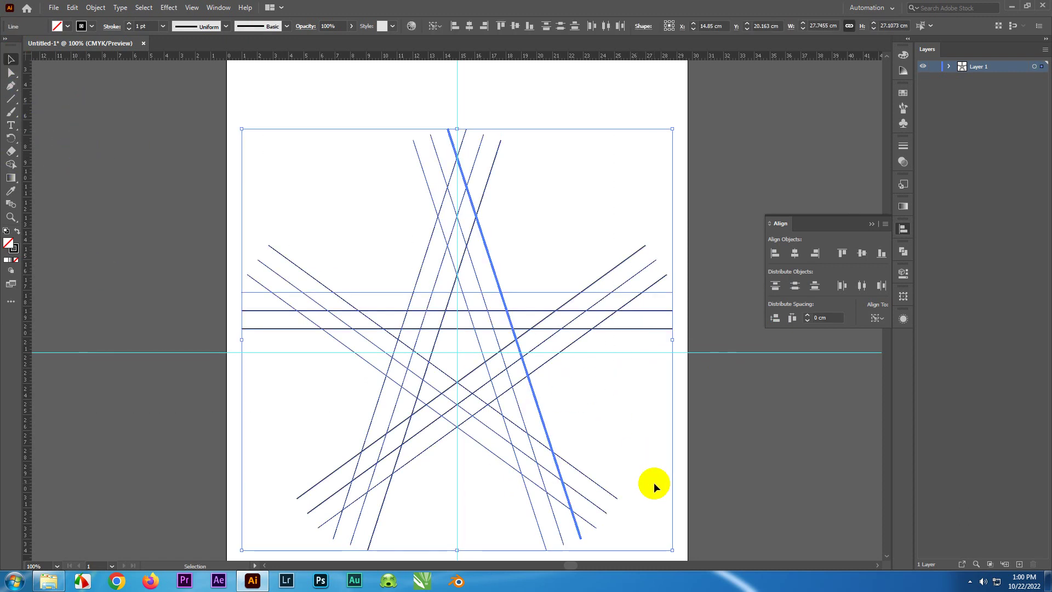
key(ctrl+plus)
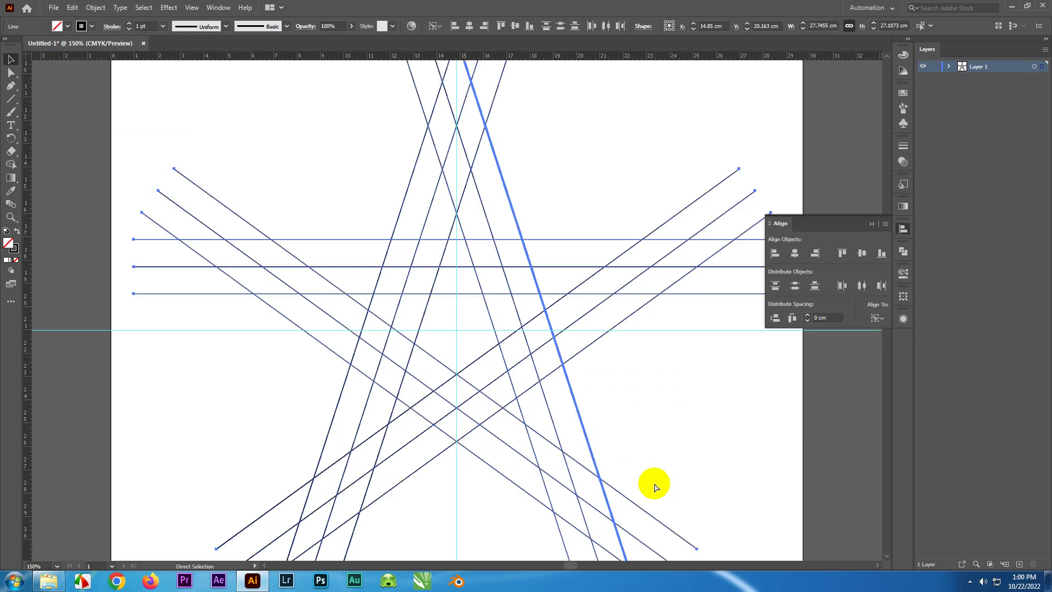
key(ctrl+plus)
key(ctrl+plus)
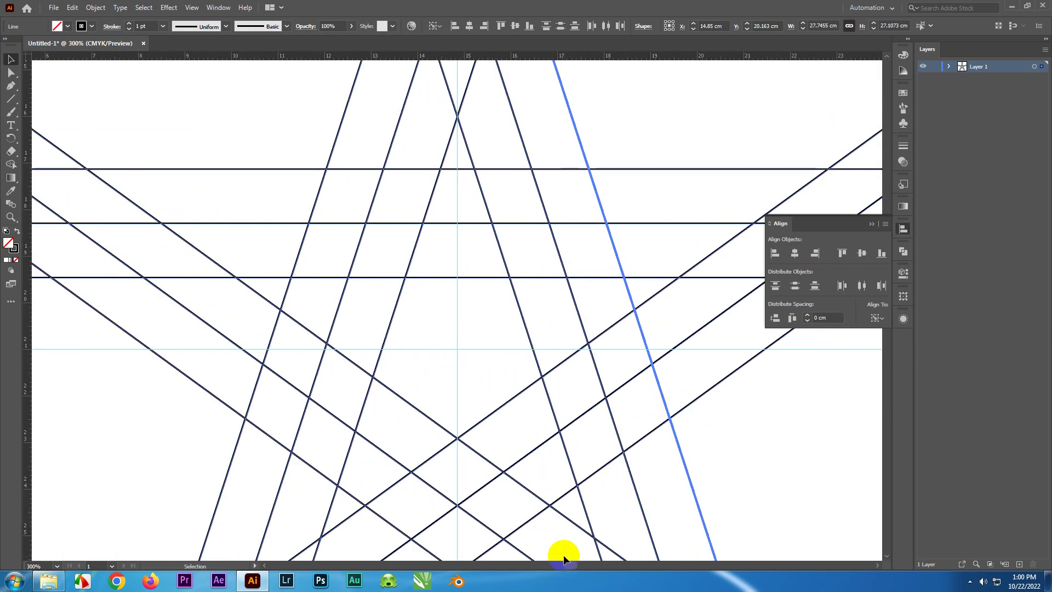
scroll(564, 559, left, 6)
scroll(385, 361, up, 1)
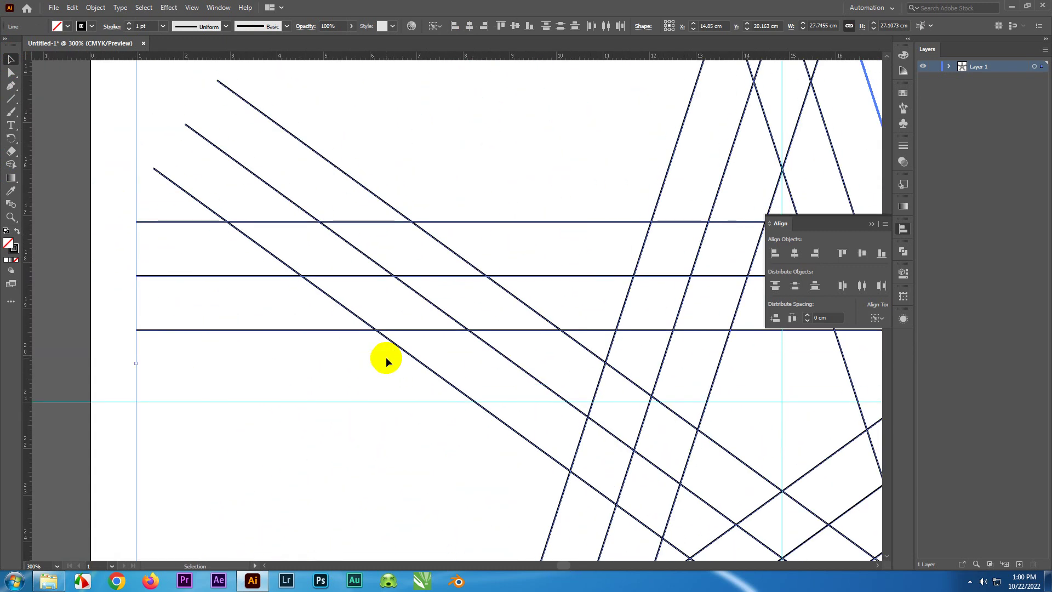
scroll(386, 357, up, 2)
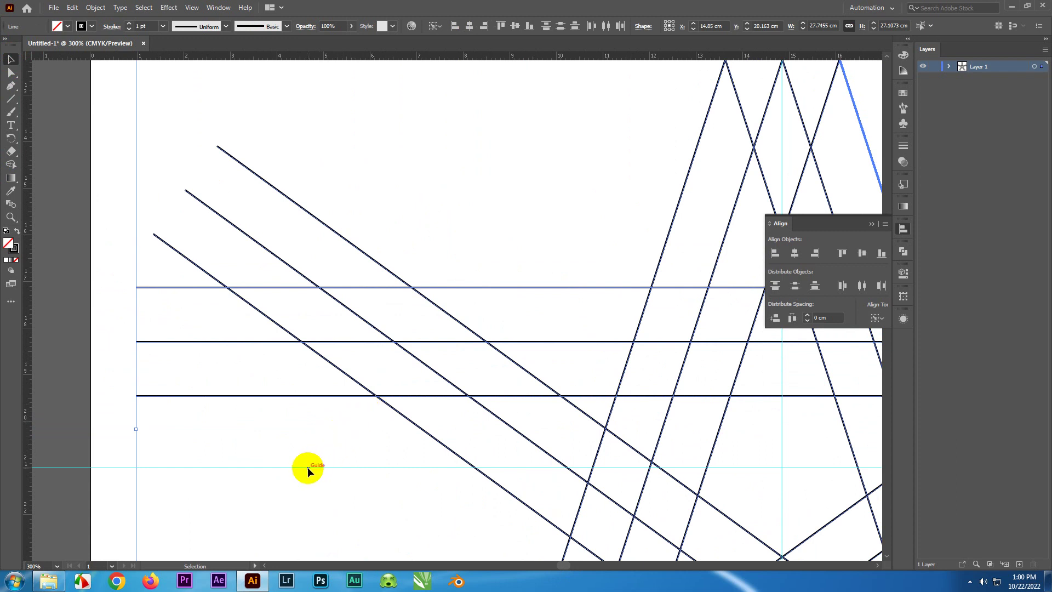
scroll(307, 469, down, 1)
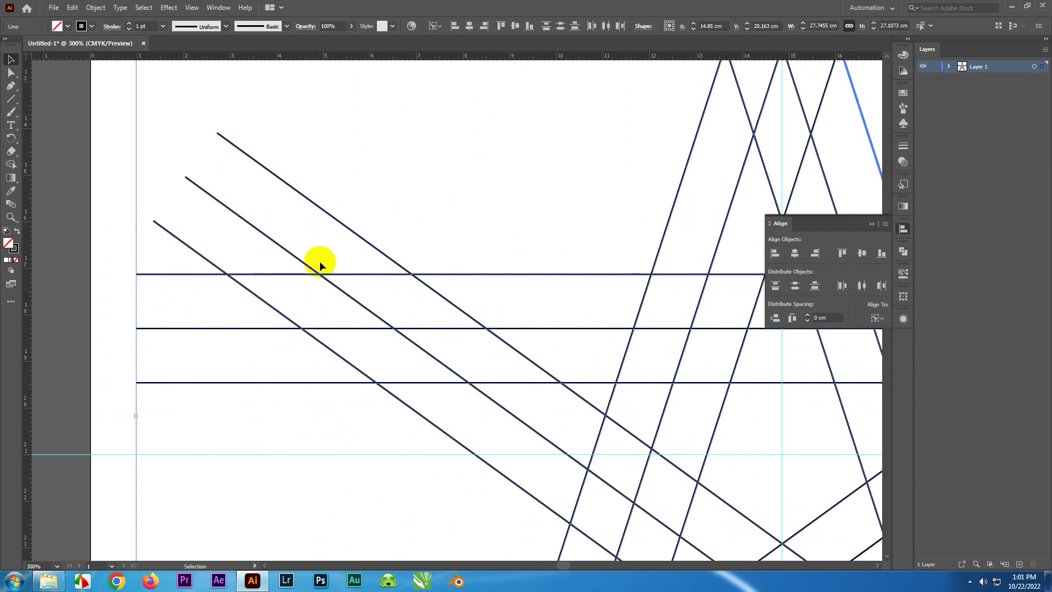
click(11, 99)
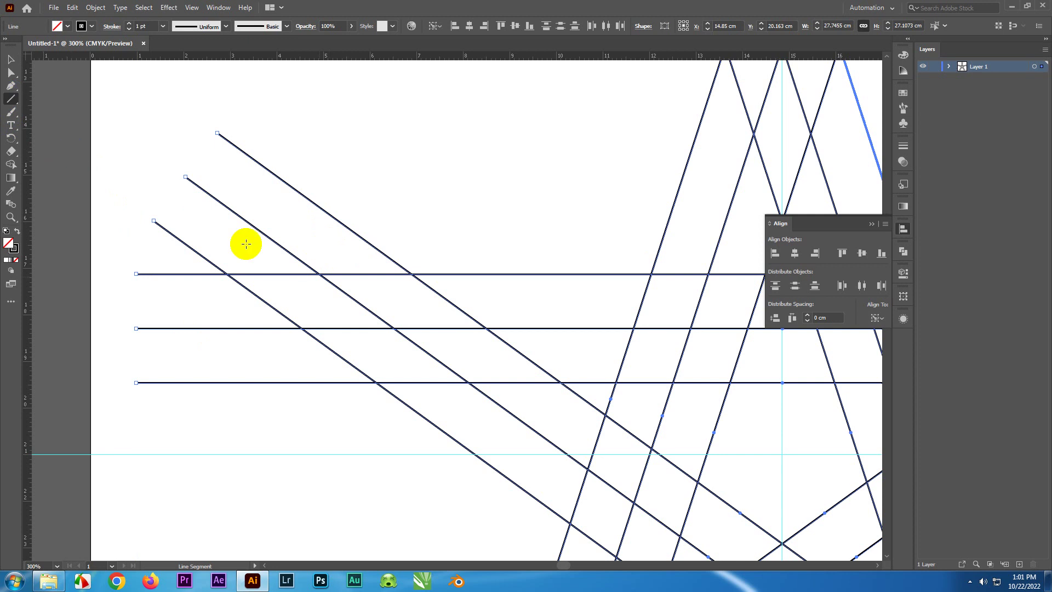
Draw a short segment joining two line crossings on the left arm, then select all lines.
drag(319, 274, 301, 328)
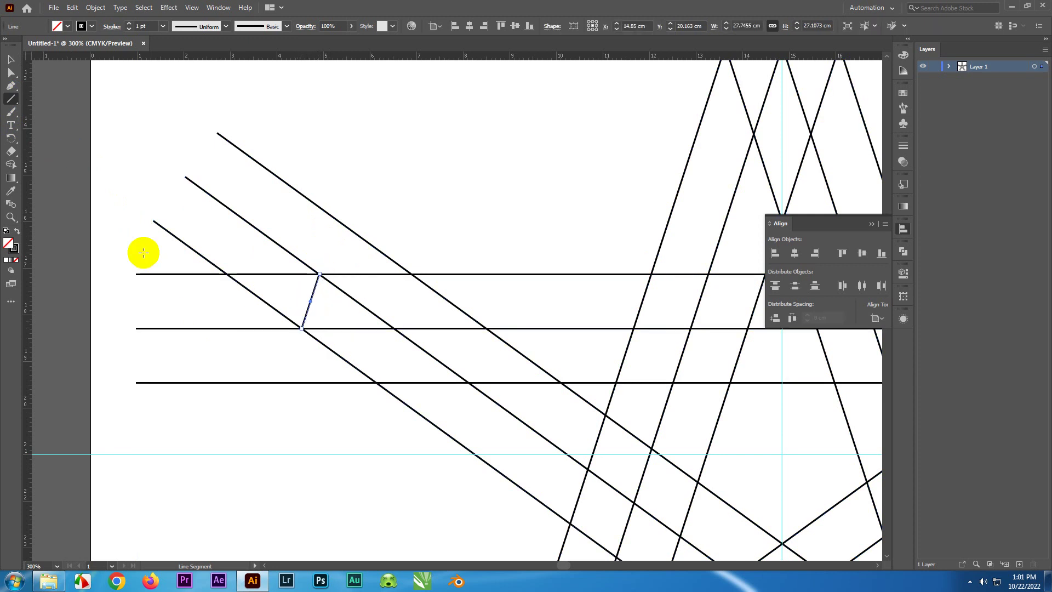
click(11, 59)
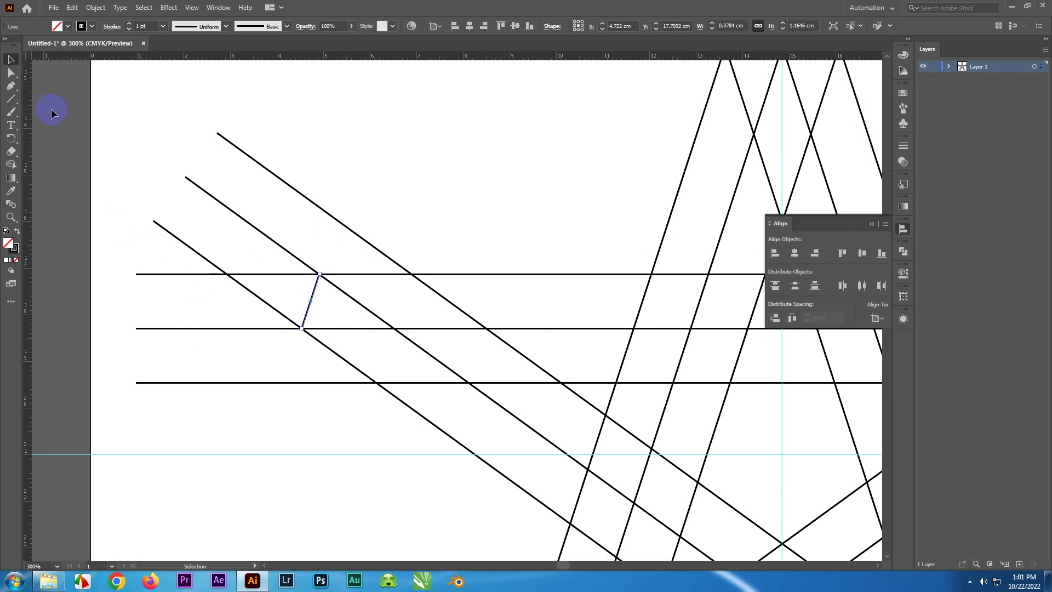
drag(109, 117, 789, 538)
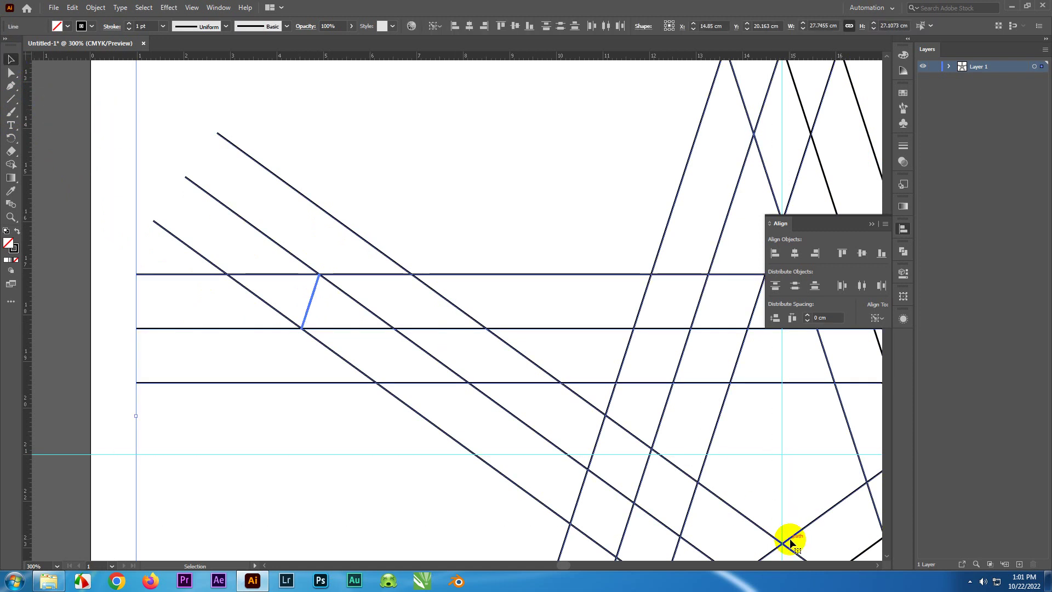
key(ctrl+0)
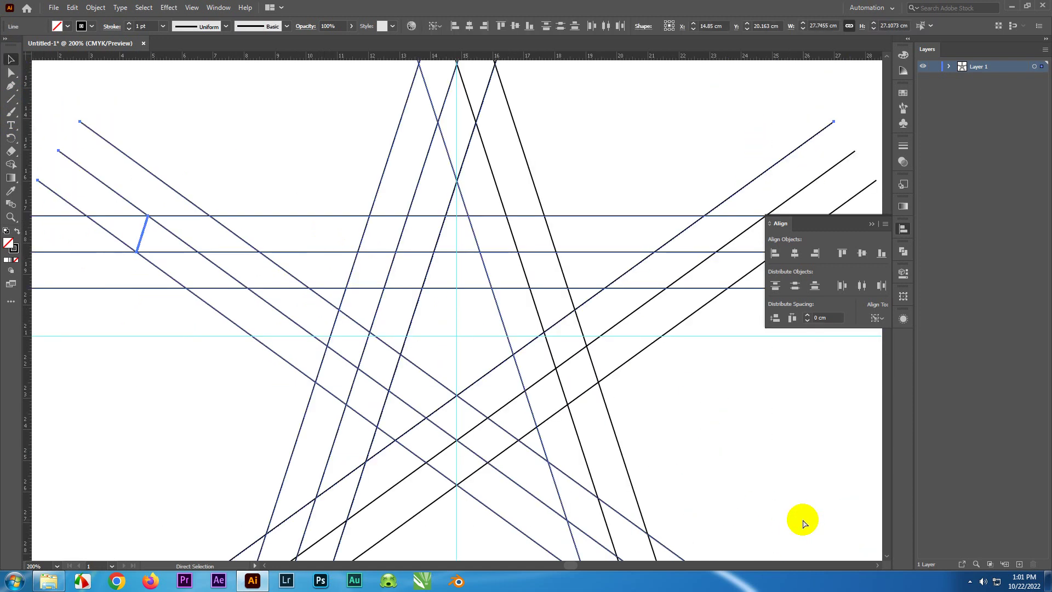
drag(56, 86, 711, 548)
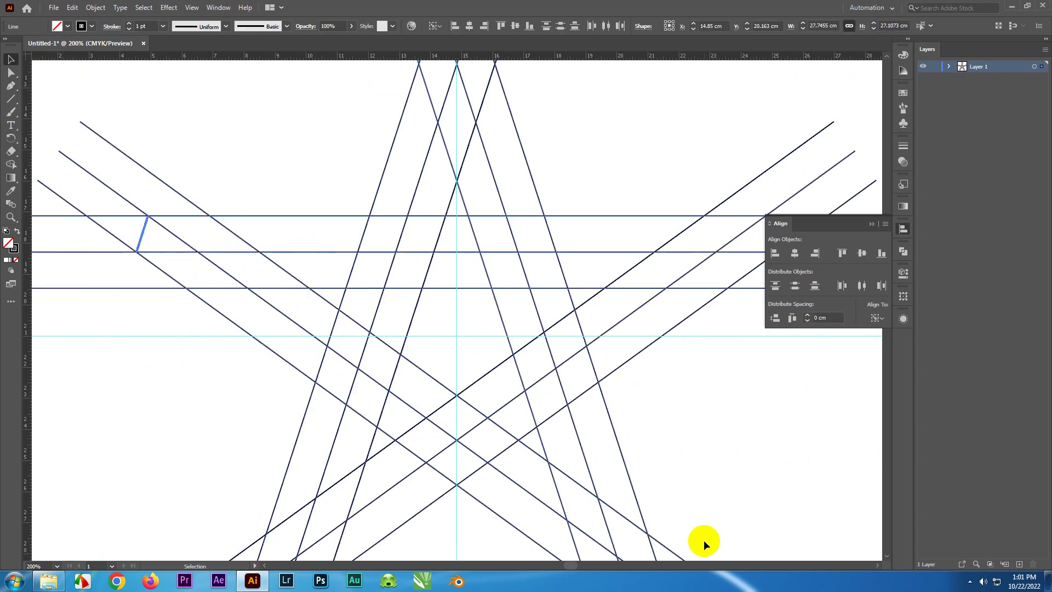
With Shape Builder and a CMYK Red fill, merge the capped diagonal band into one shape.
click(11, 165)
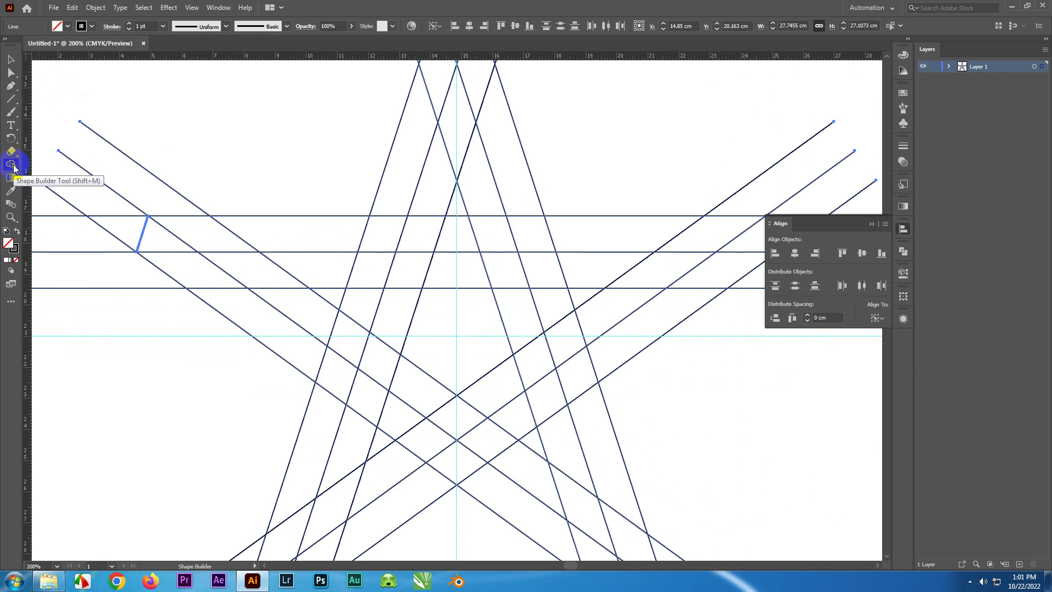
click(68, 26)
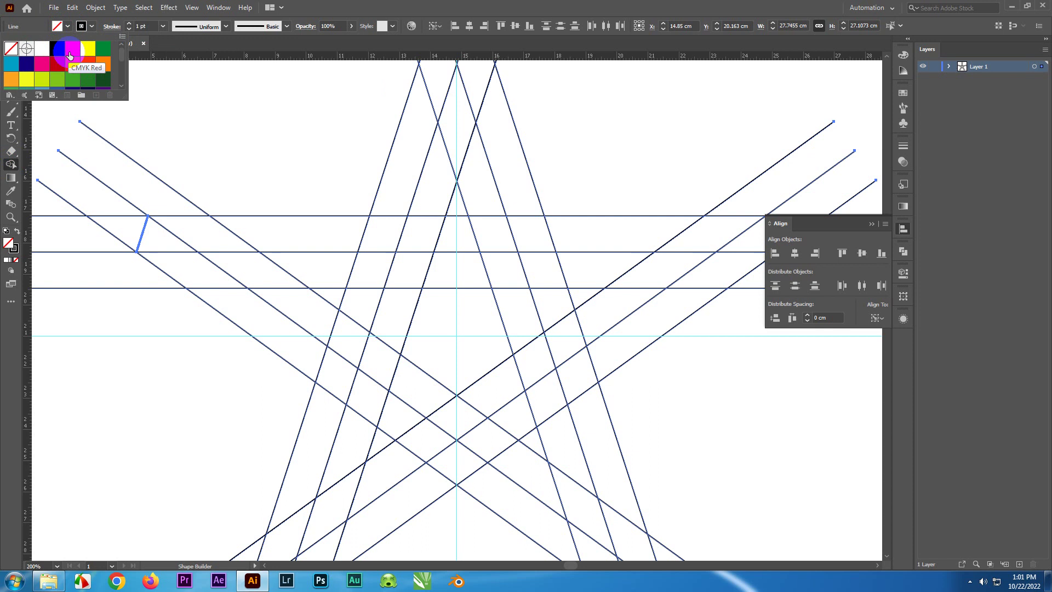
click(73, 50)
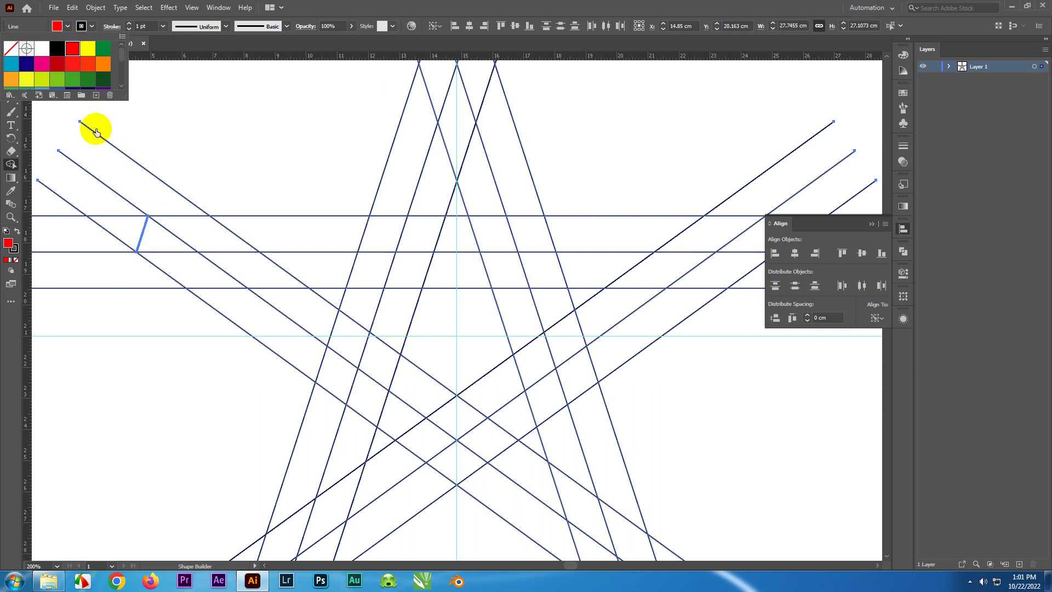
click(11, 165)
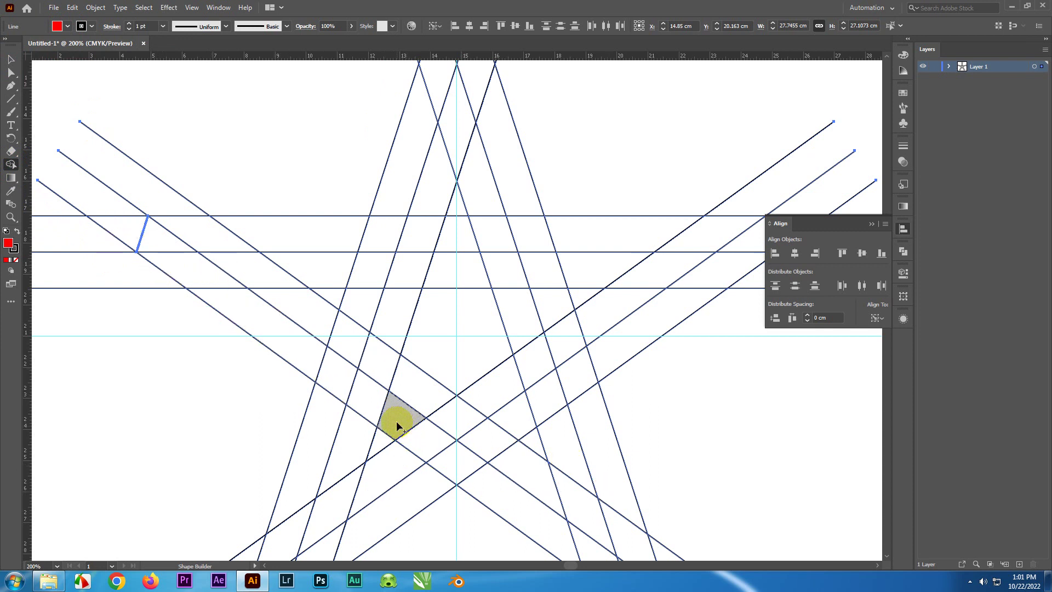
drag(396, 423, 170, 249)
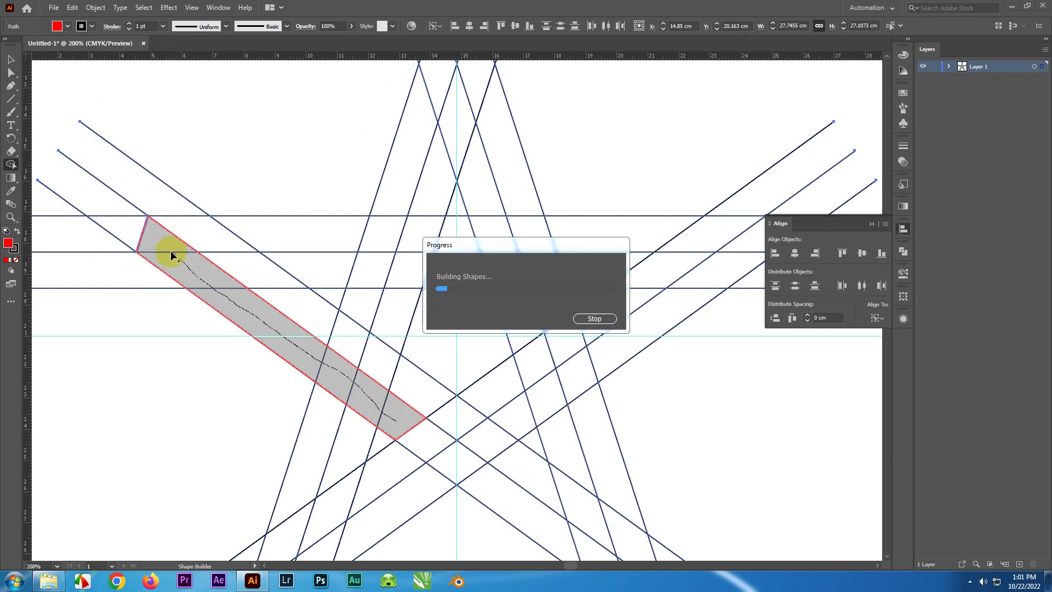
click(65, 29)
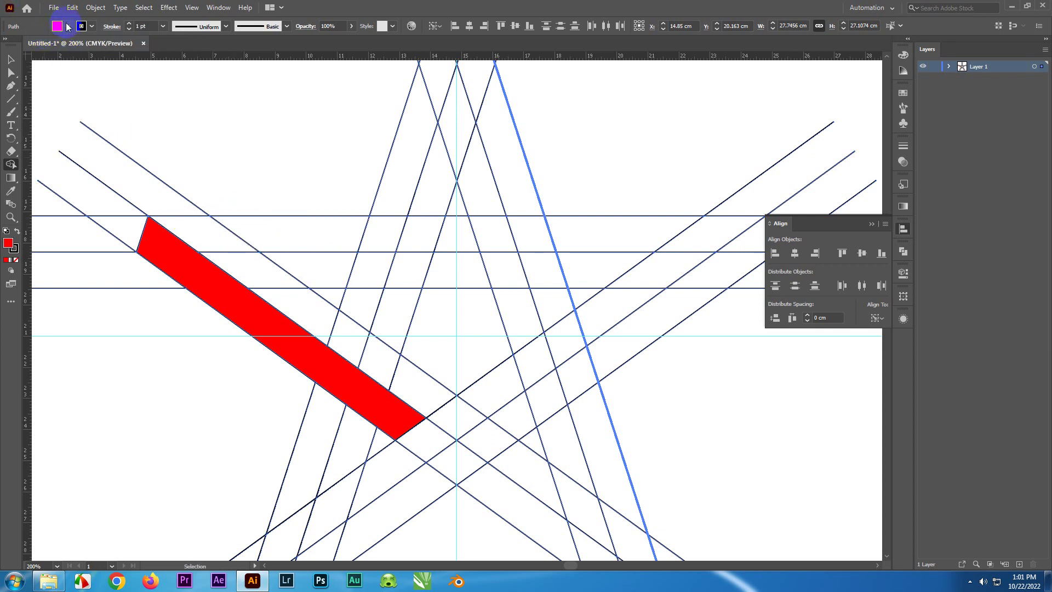
Merge the adjacent band and small triangle into a white-to-black gradient shape, then deselect.
click(68, 26)
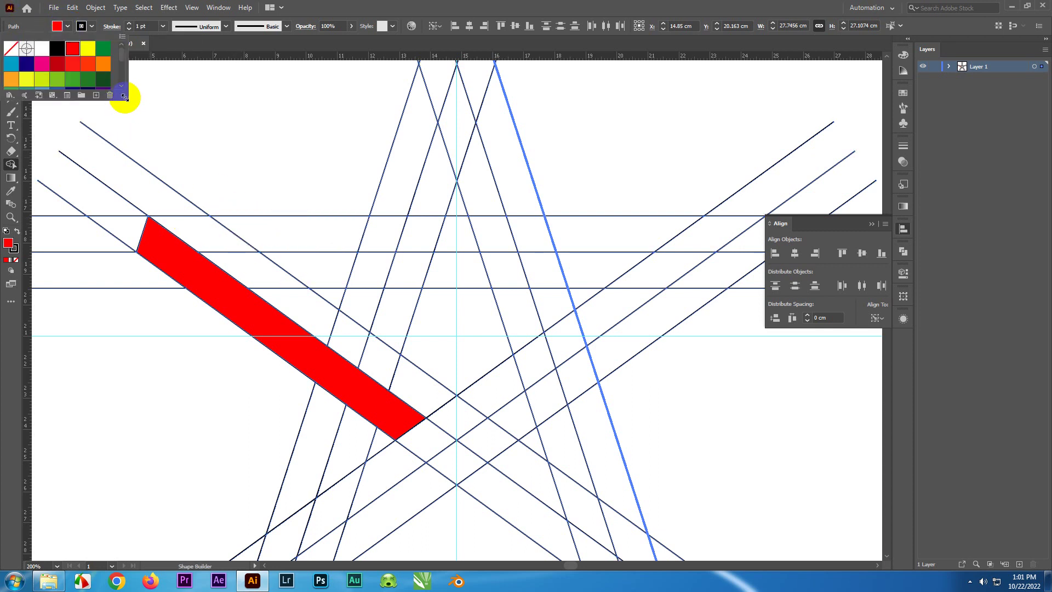
drag(124, 96, 146, 161)
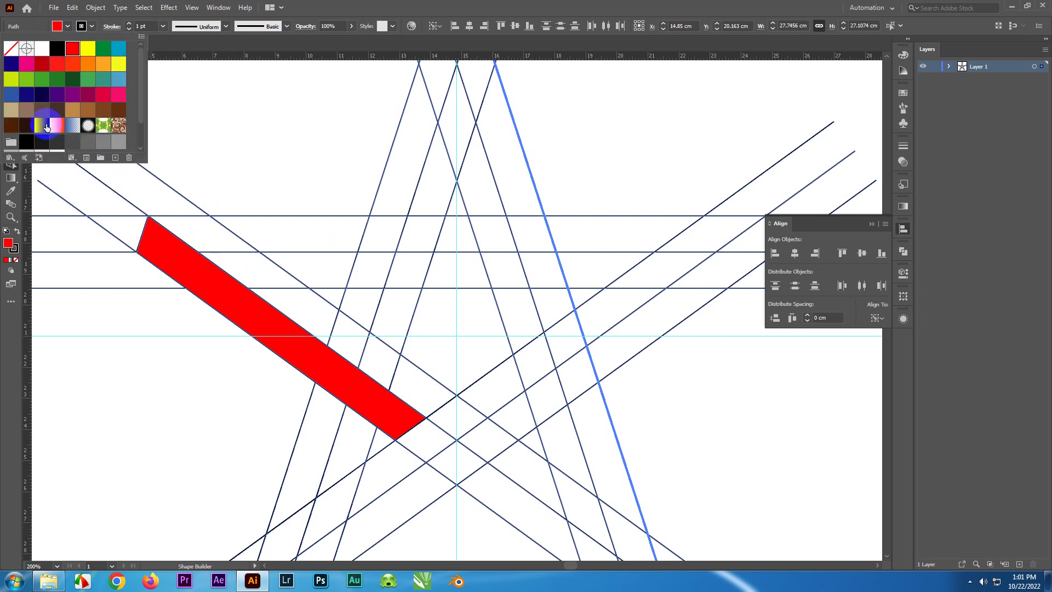
click(45, 127)
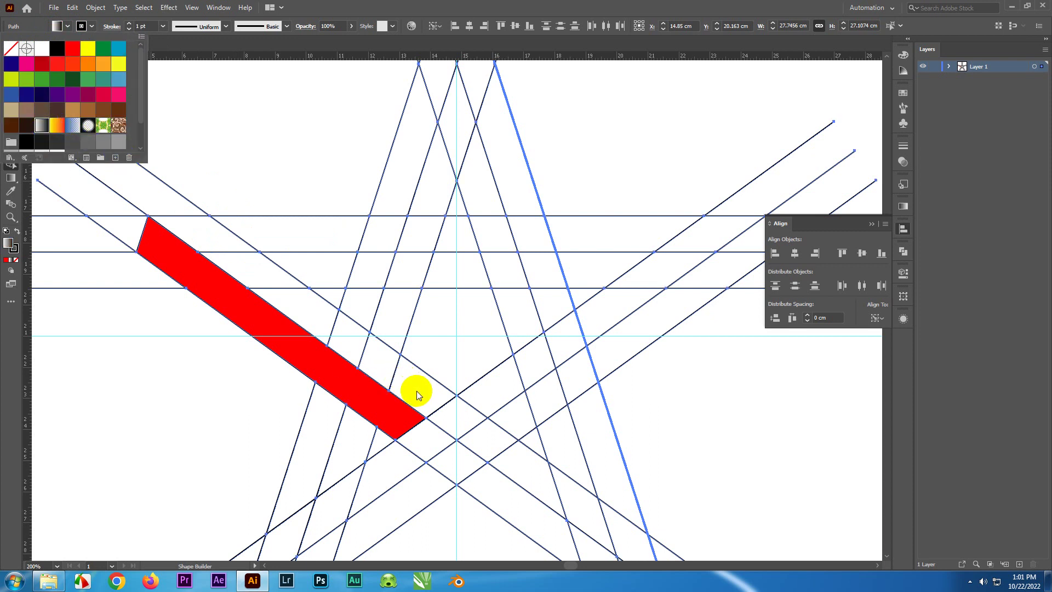
drag(411, 391, 347, 344)
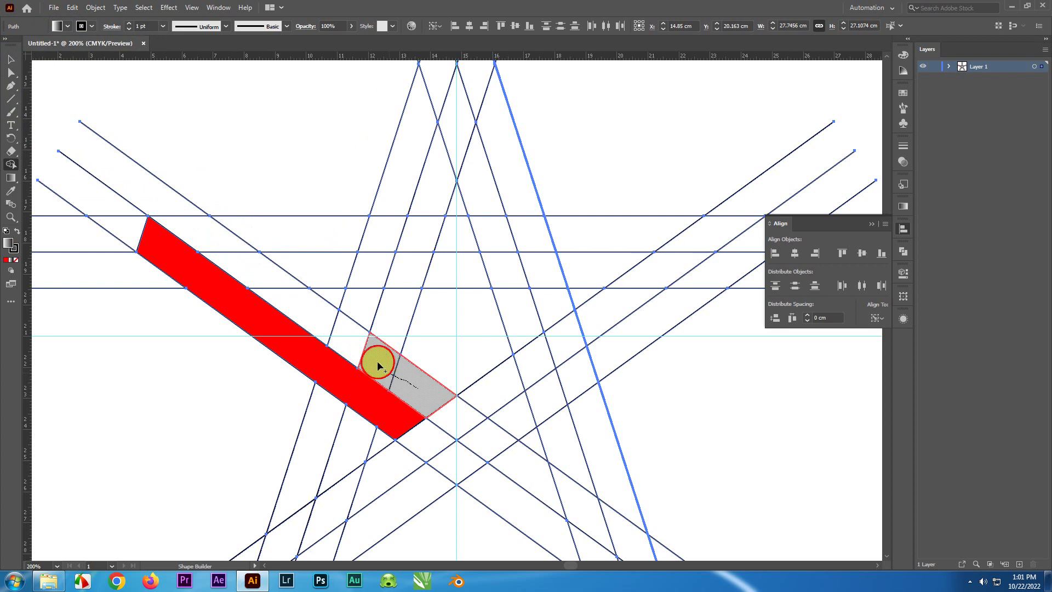
mouse_move(347, 343)
mouse_down()
mouse_move(243, 260)
mouse_move(250, 228)
mouse_up()
drag(289, 263, 323, 267)
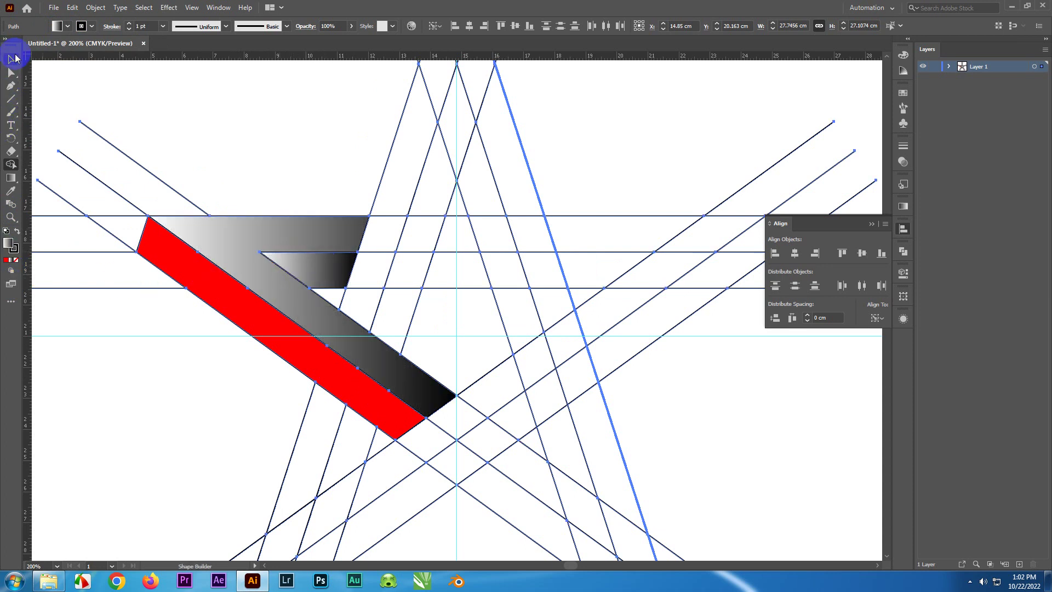
click(11, 59)
click(97, 370)
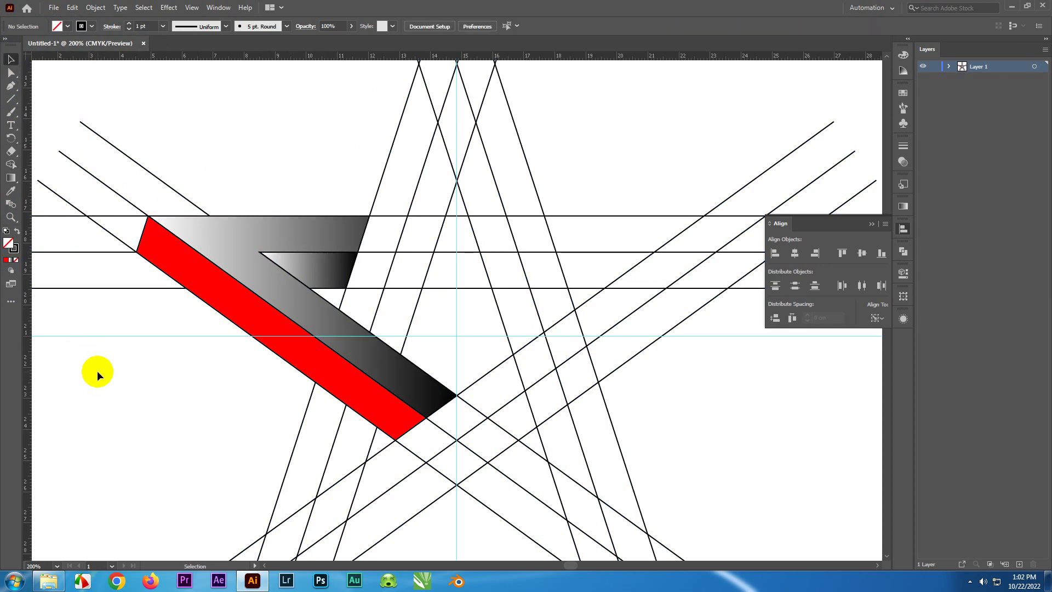
Select the red and gradient band shapes and cut them.
click(194, 291)
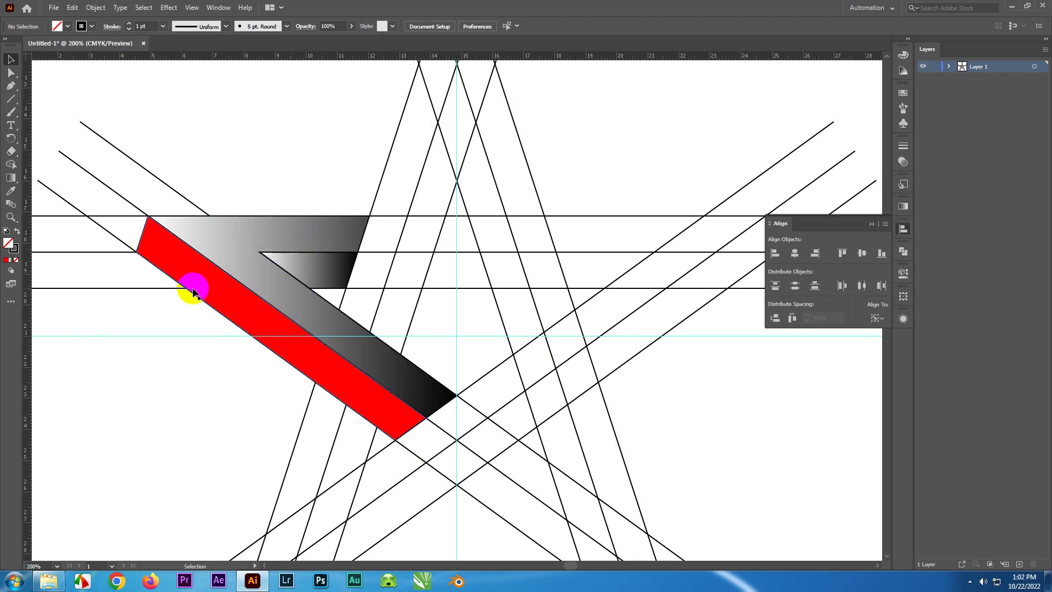
shift+click(239, 328)
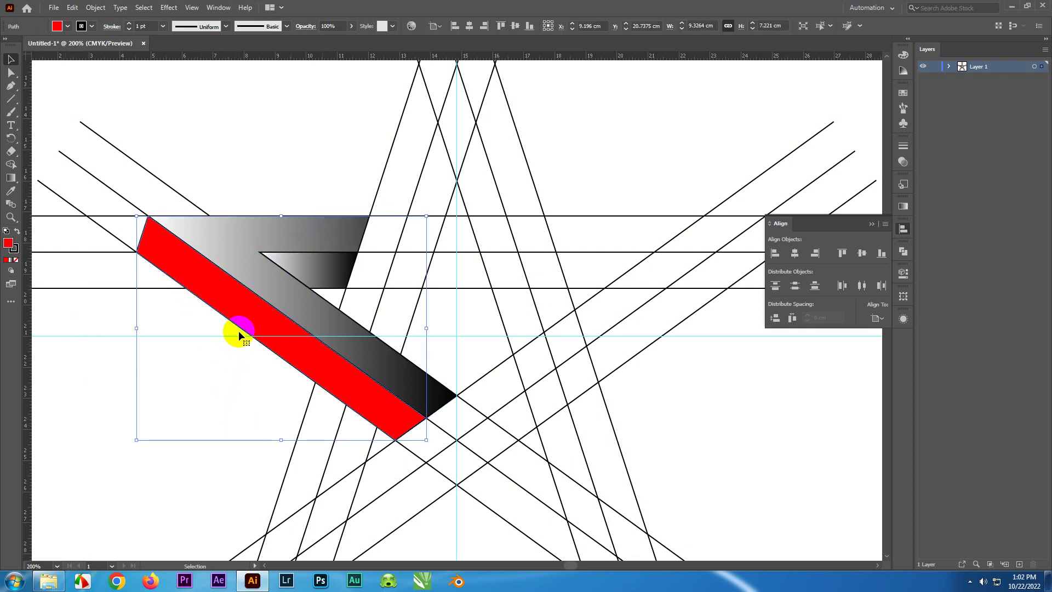
shift+click(227, 235)
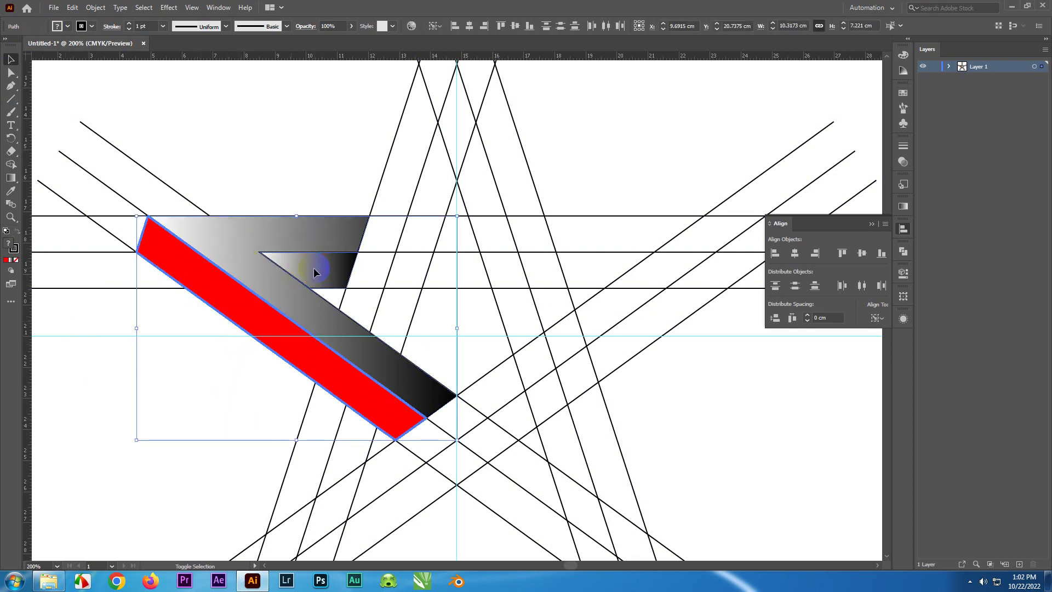
click(100, 29)
click(72, 8)
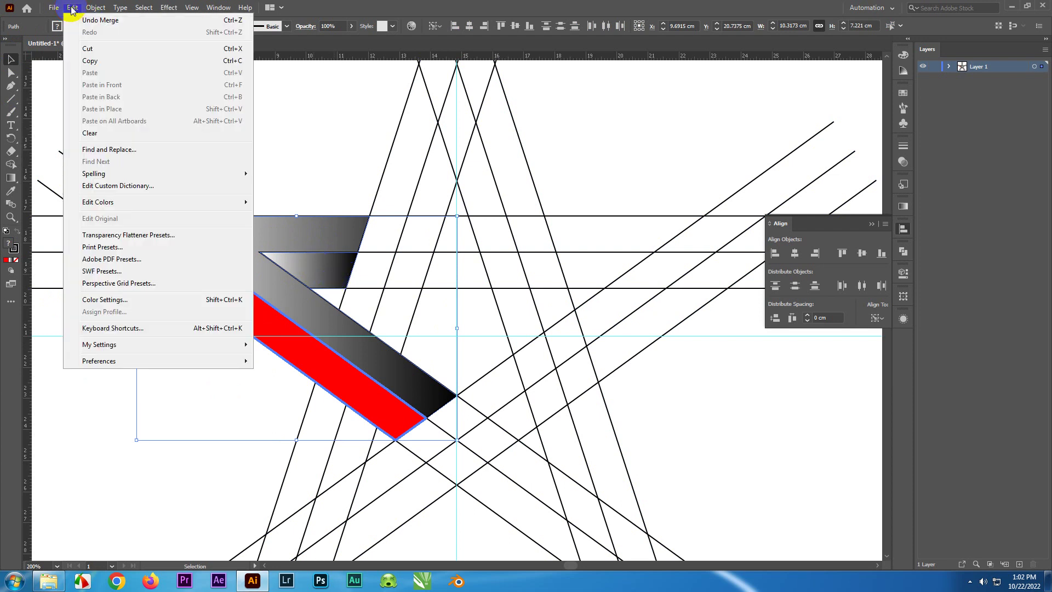
click(103, 49)
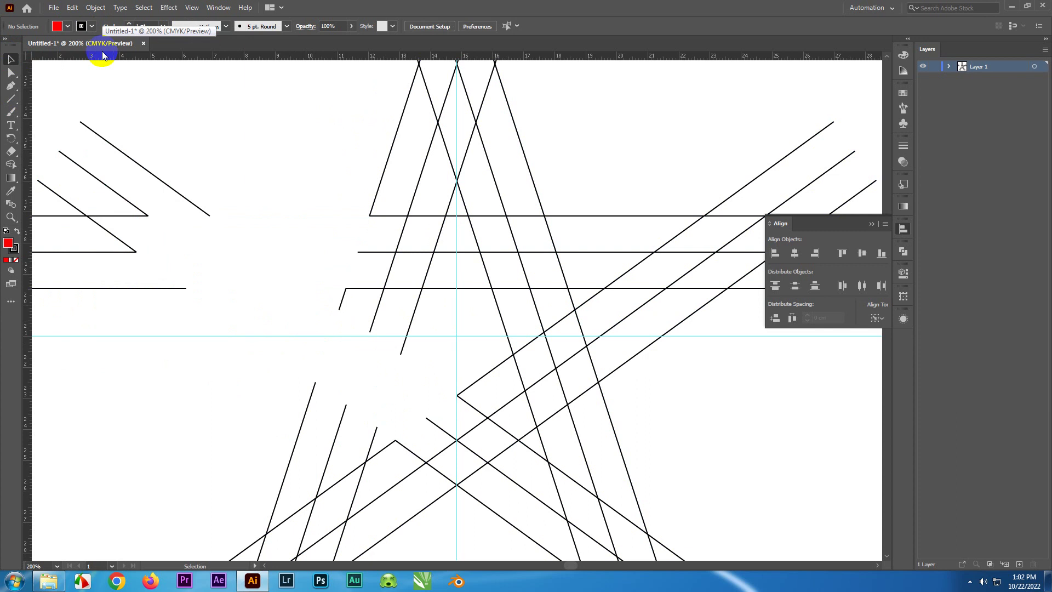
Delete all remaining construction lines and paste the two band shapes back in front.
key(ctrl+minus)
key(ctrl+minus)
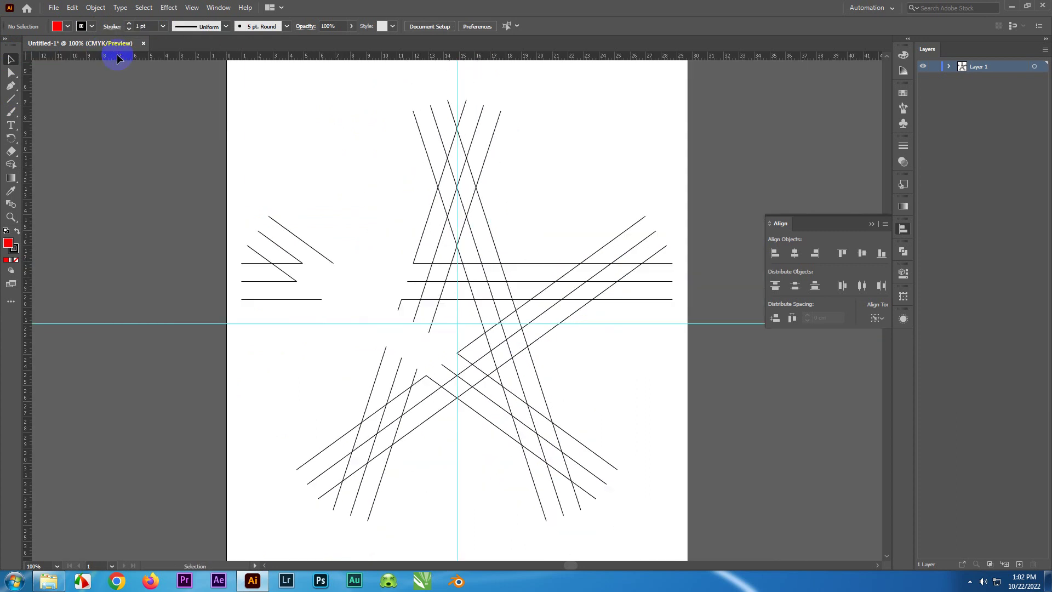
drag(228, 108, 695, 549)
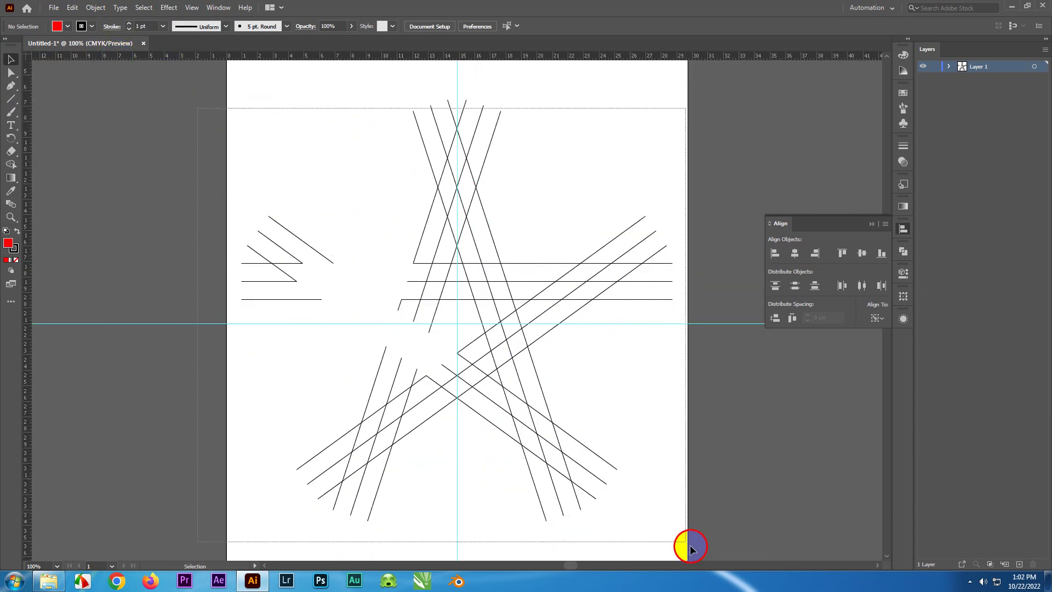
key(Delete)
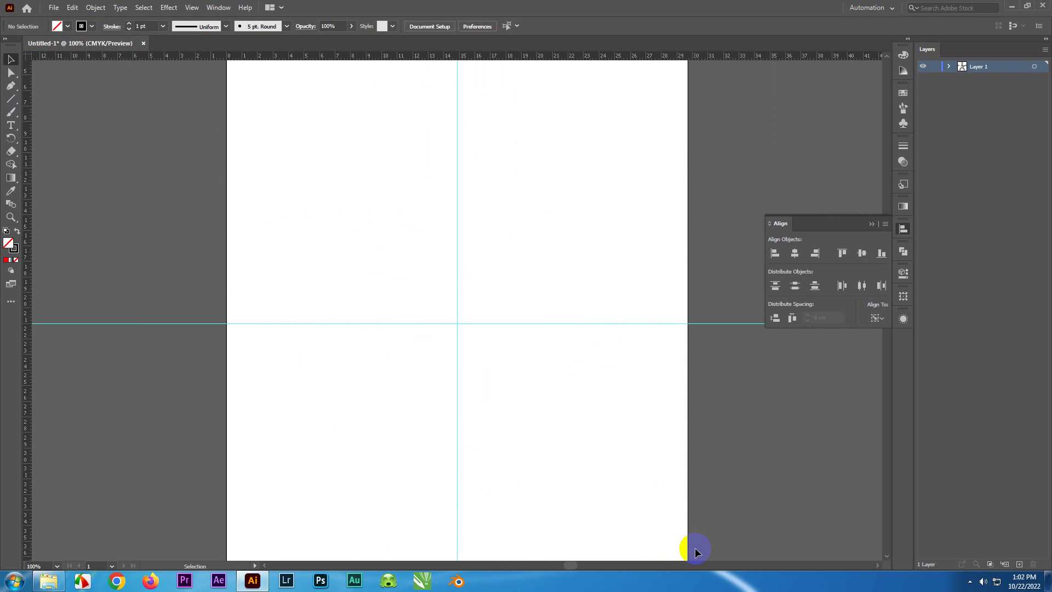
click(73, 11)
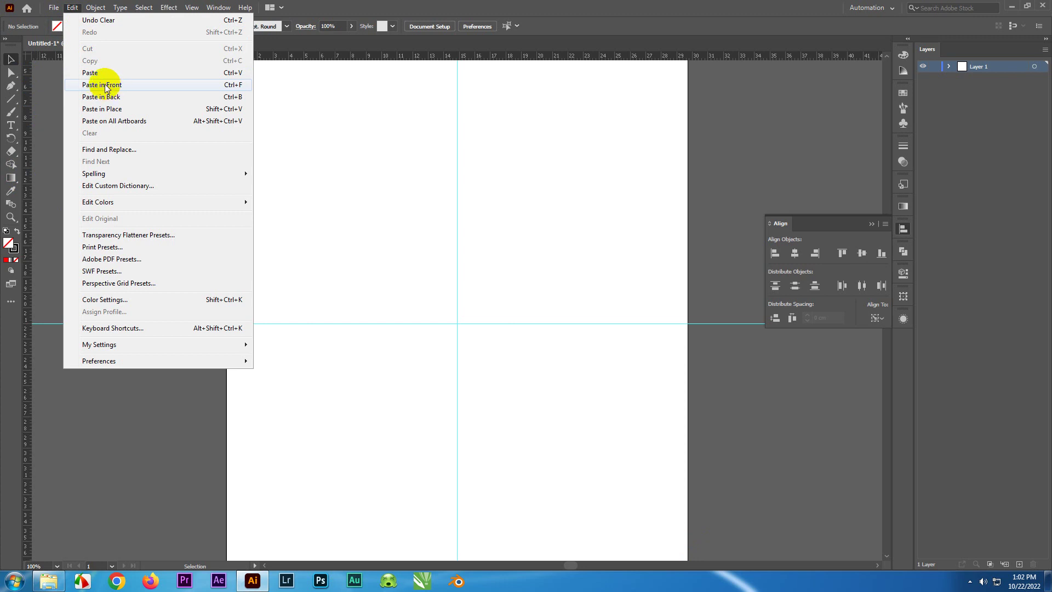
click(105, 85)
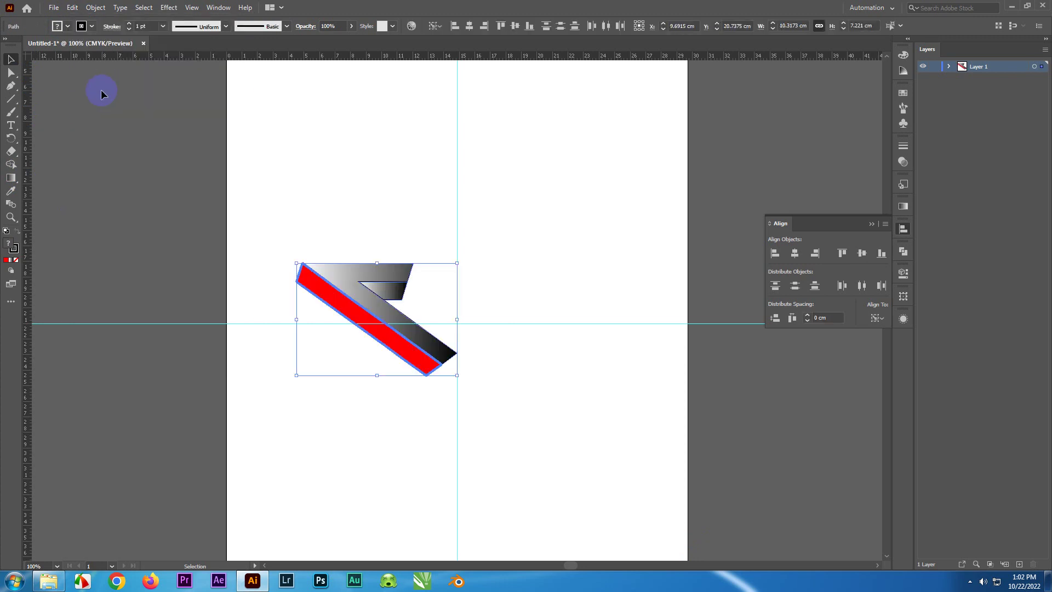
Set the band shapes' stroke to None.
click(92, 26)
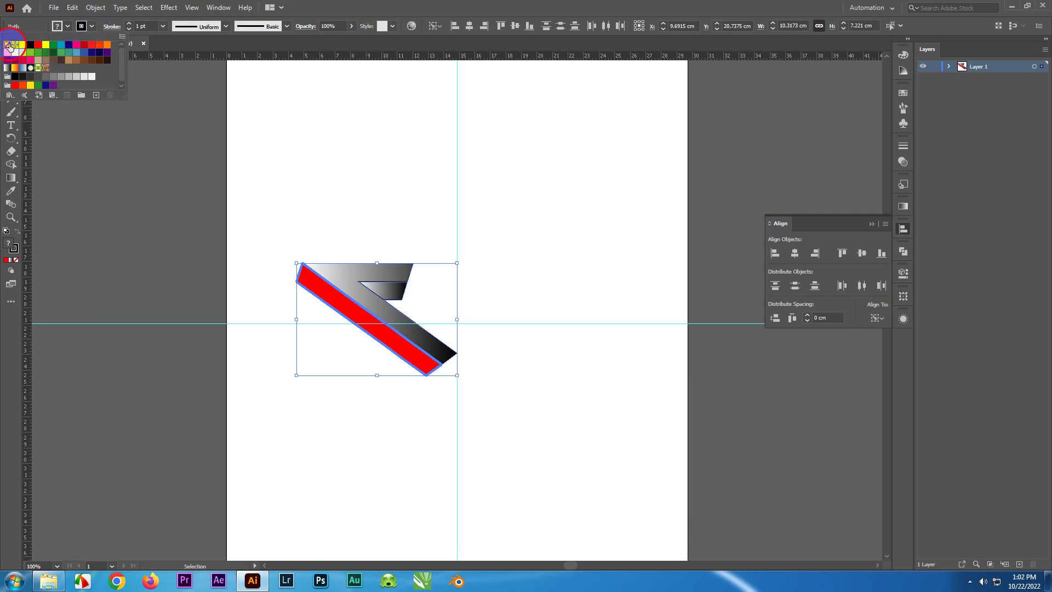
click(9, 46)
click(11, 59)
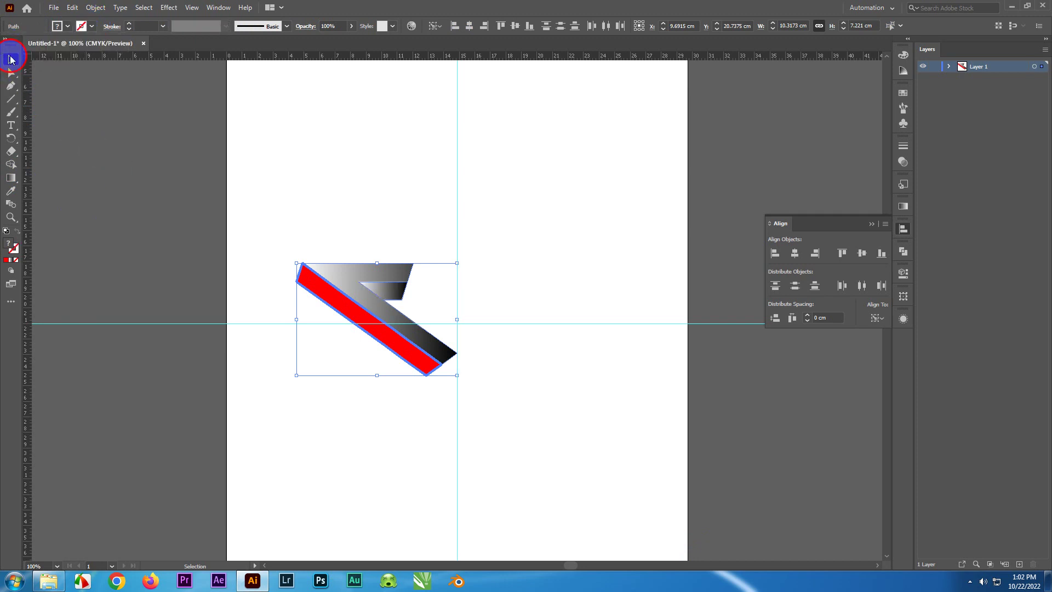
click(186, 155)
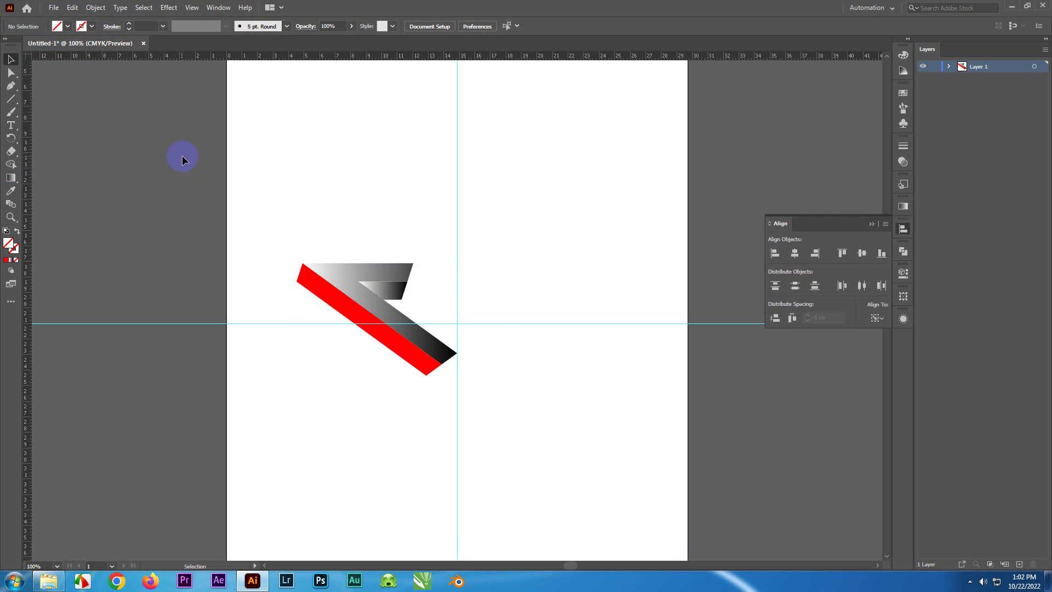
Fill the red band with the white-to-black gradient swatch.
key(ctrl+equal)
key(ctrl+equal)
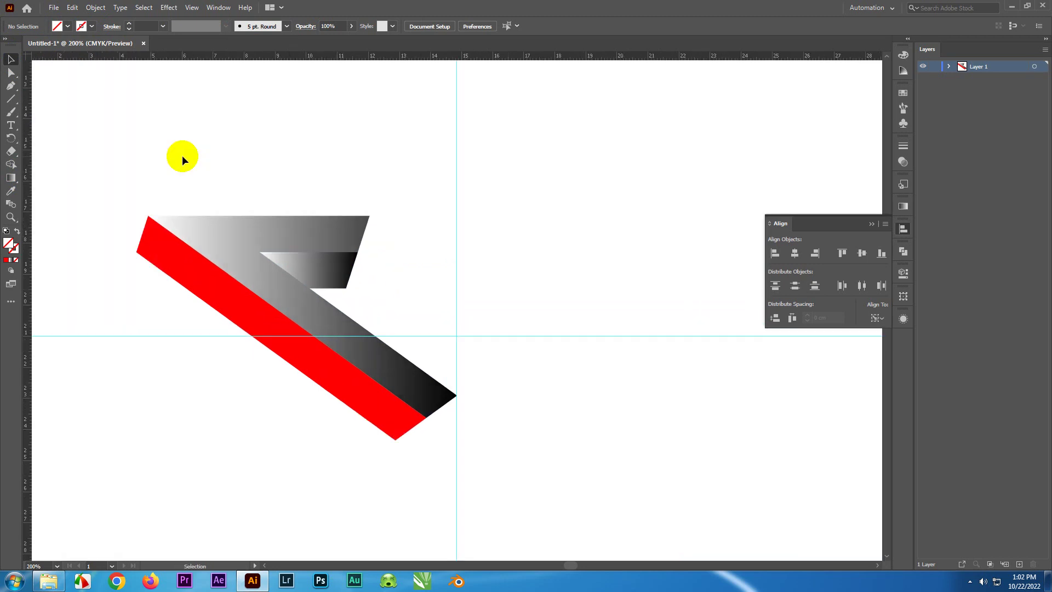
drag(105, 191, 451, 426)
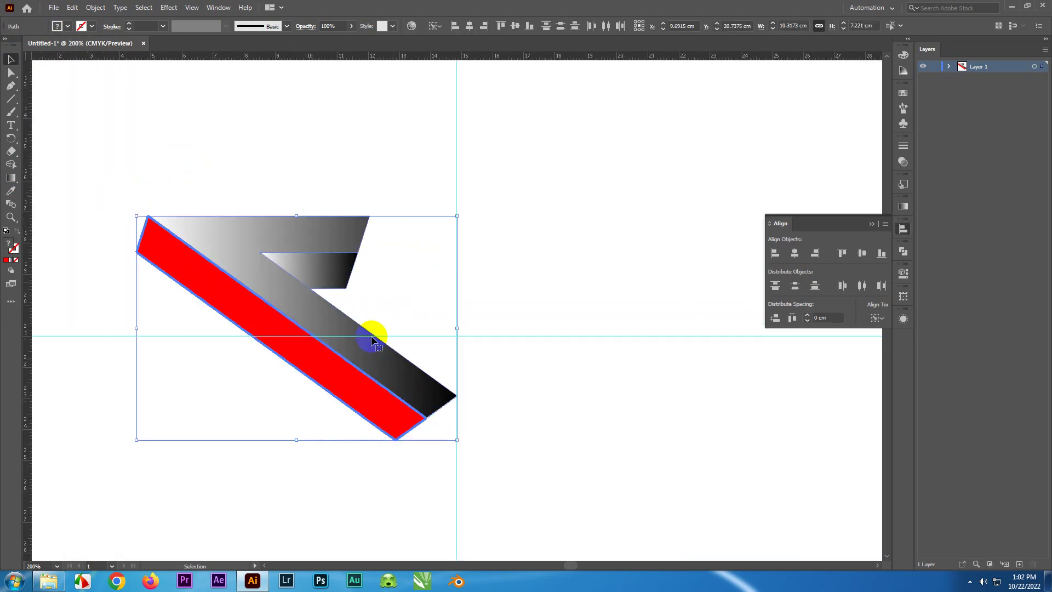
click(67, 25)
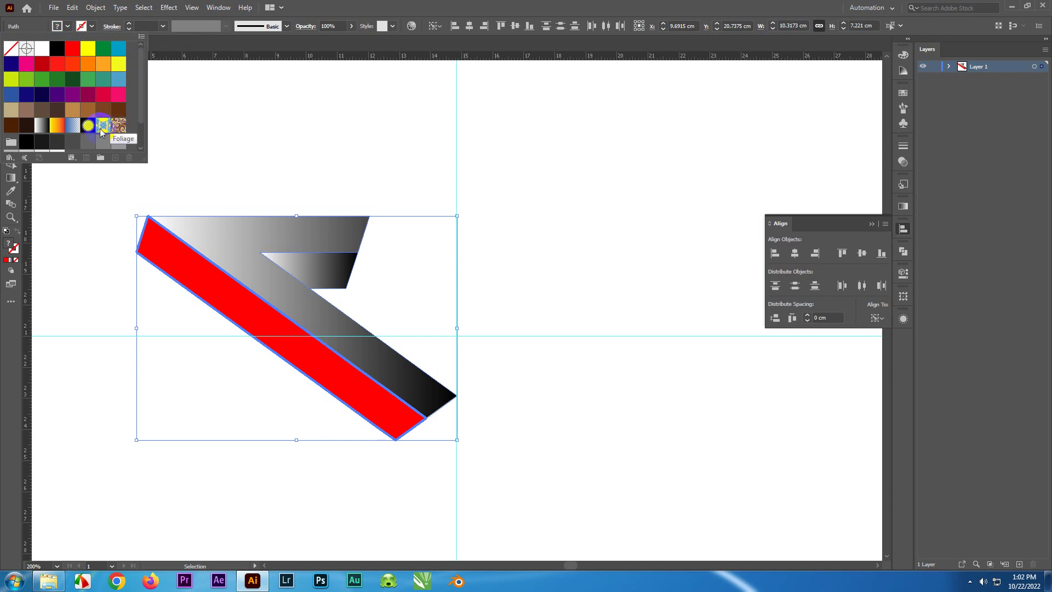
click(42, 125)
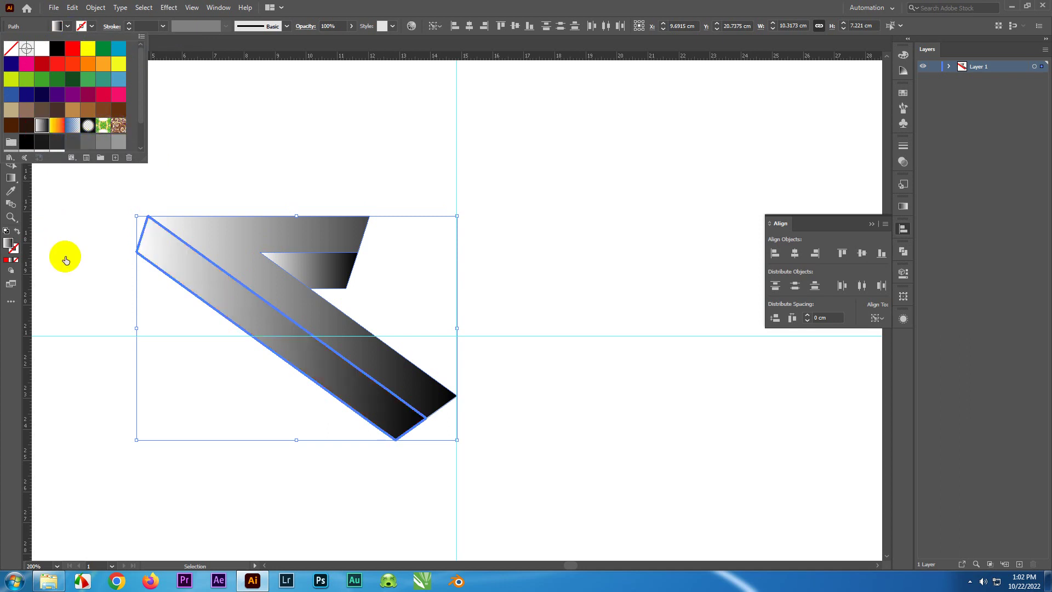
click(66, 260)
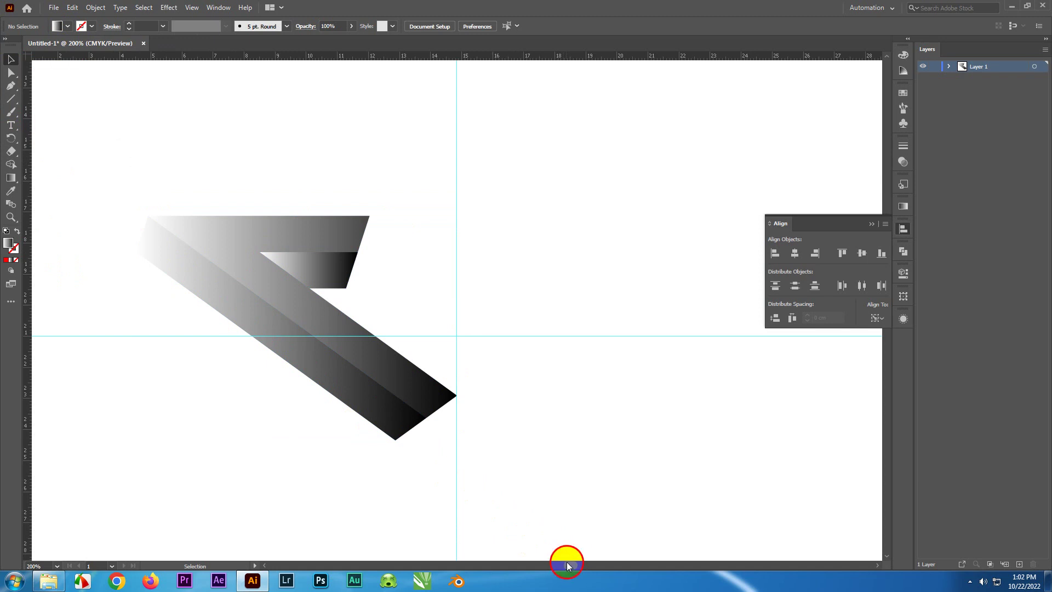
drag(567, 565, 560, 559)
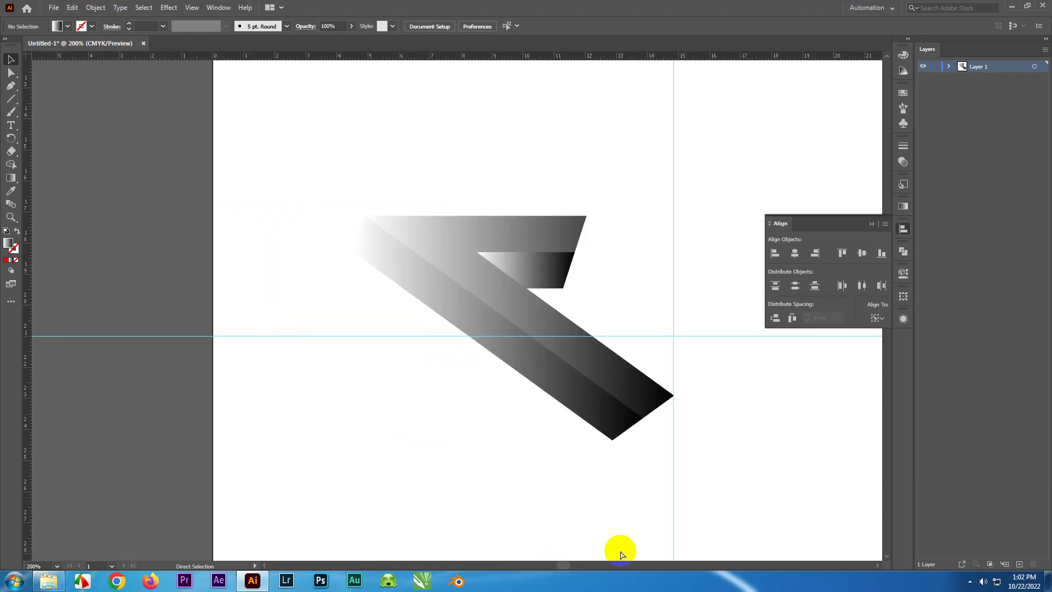
key(ctrl+plus)
Draw a straight line from the band's top-left corner down along the diagonal seam.
click(14, 108)
click(14, 100)
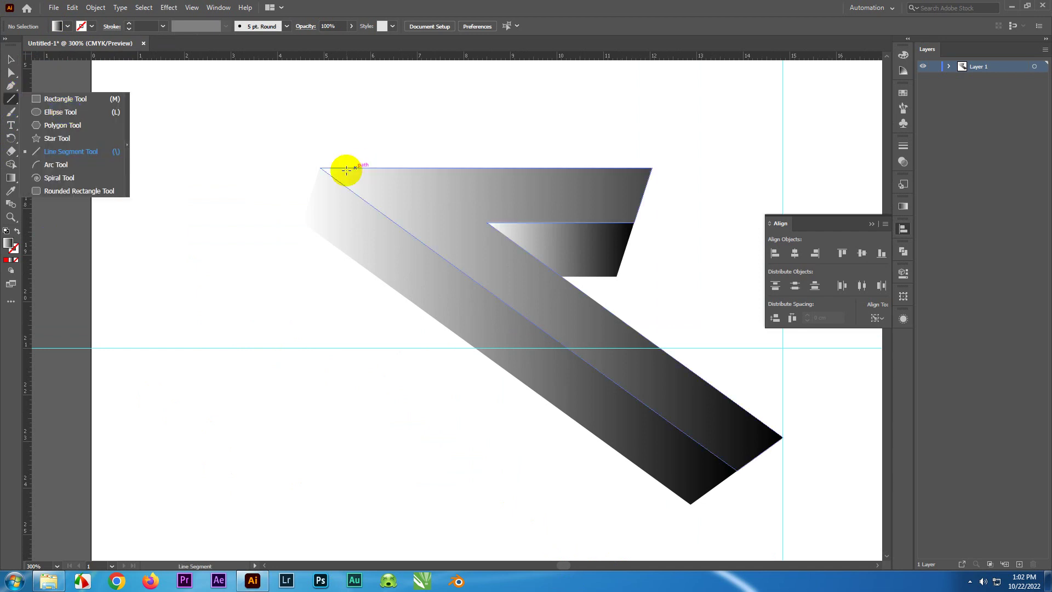
click(322, 168)
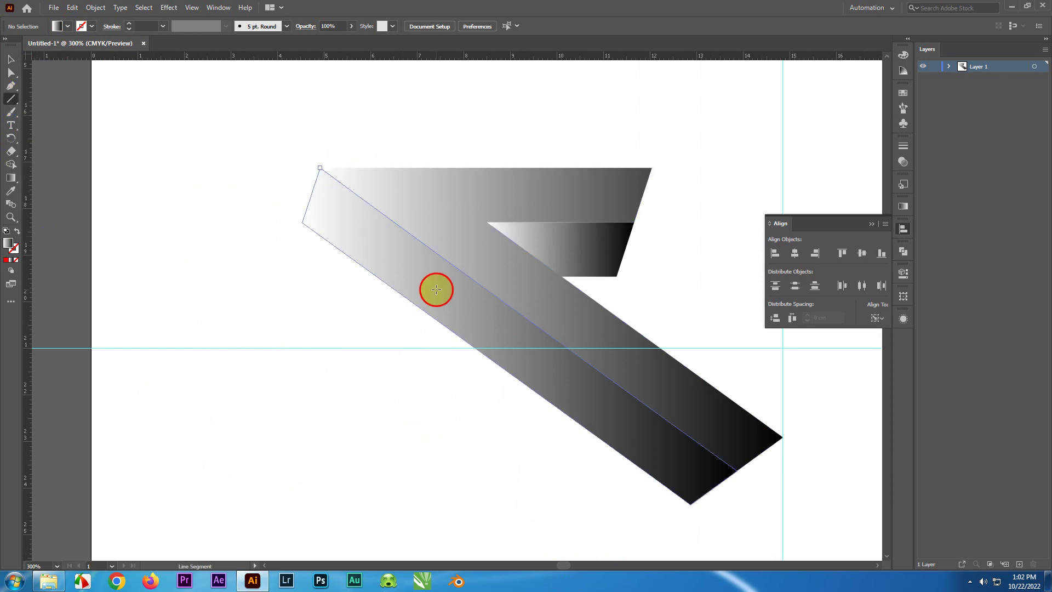
drag(323, 168, 735, 472)
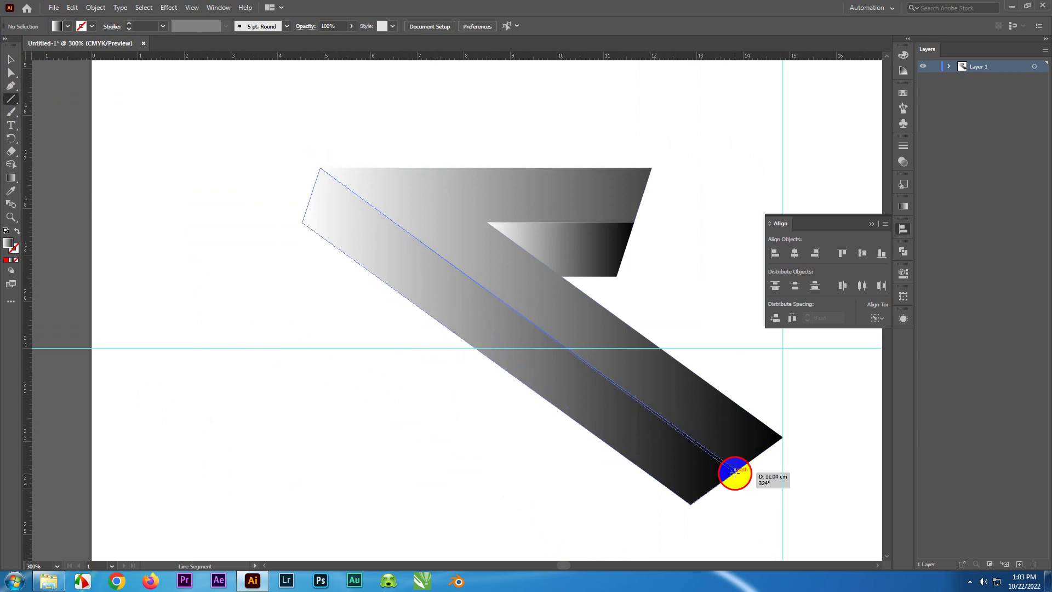
drag(735, 472, 737, 470)
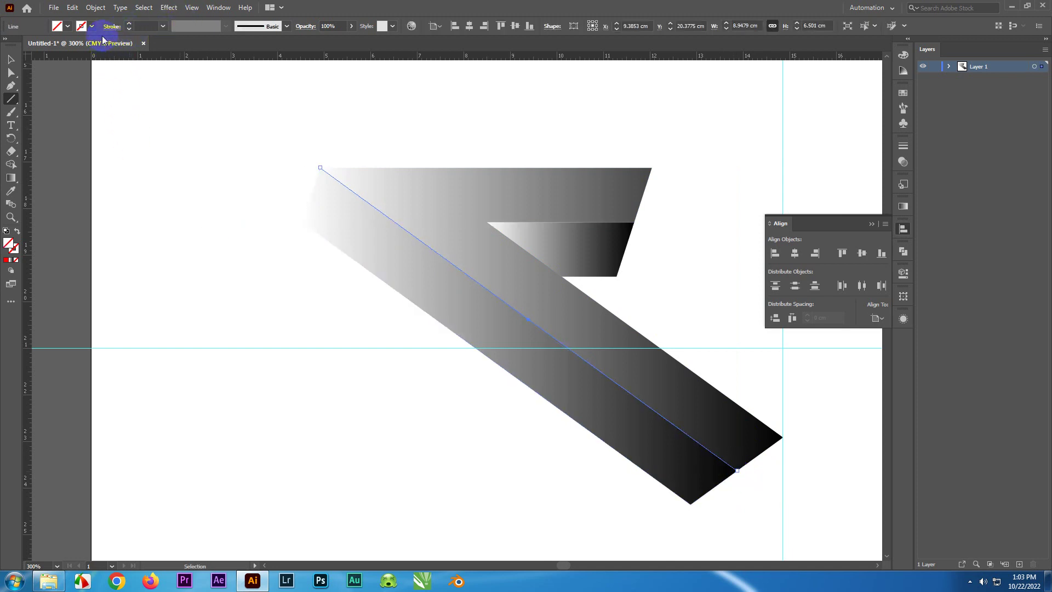
Give the seam line a white stroke, Width Profile 1 and 0.75 pt weight.
click(81, 26)
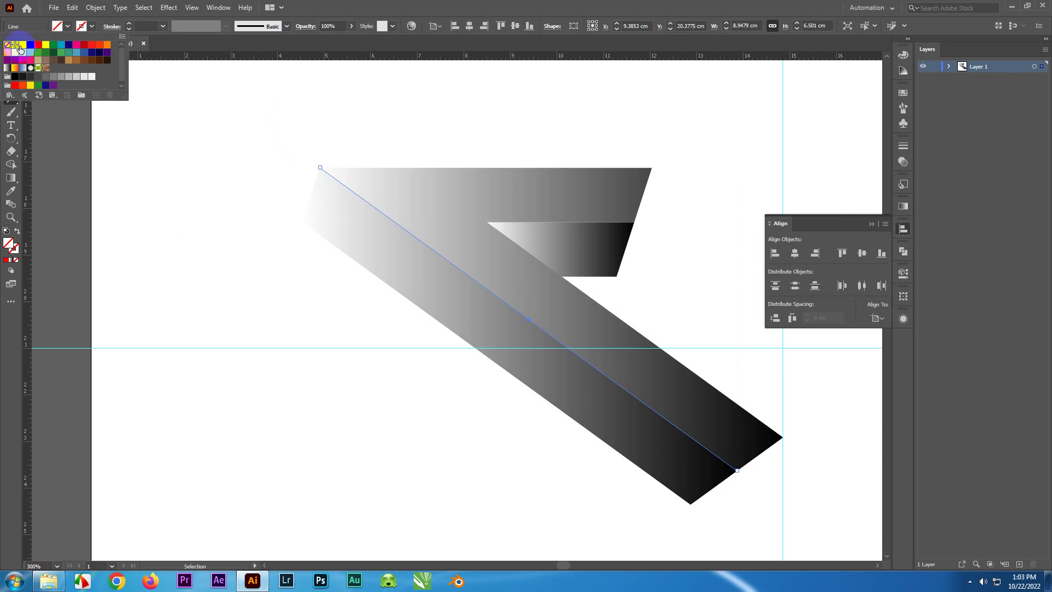
click(20, 49)
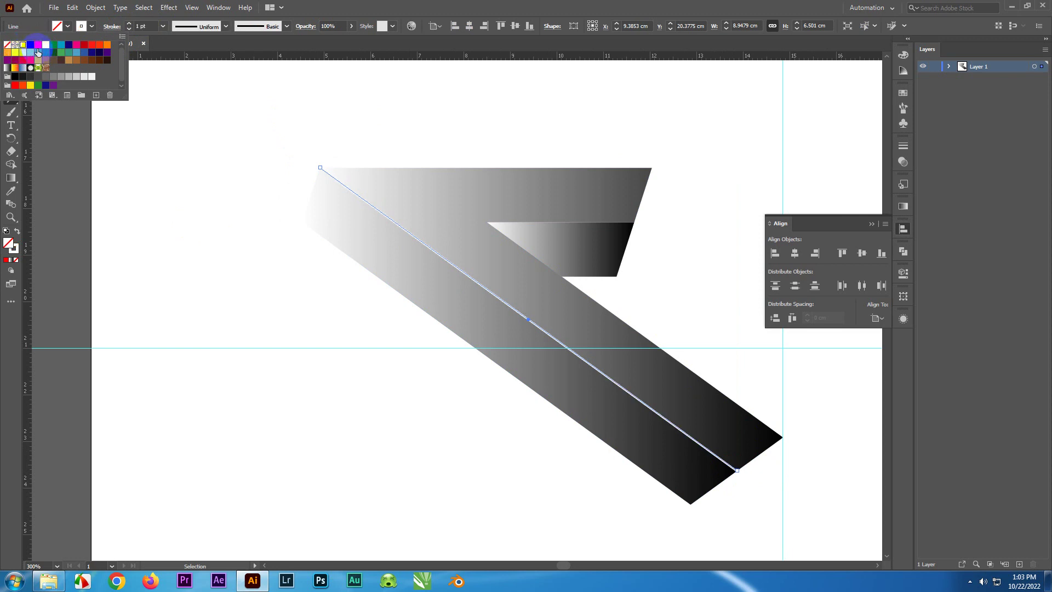
click(226, 28)
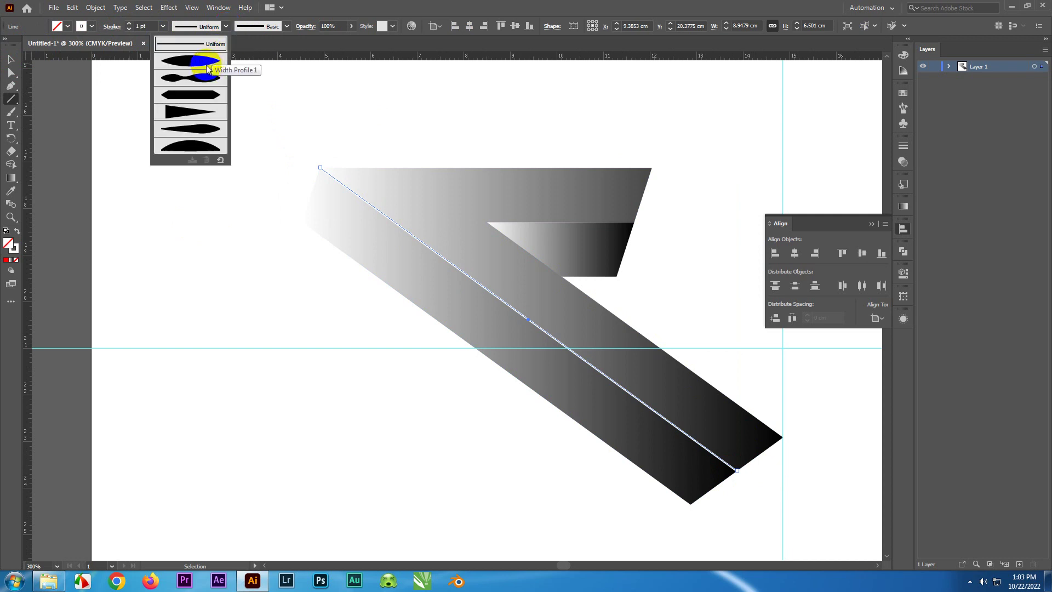
click(204, 65)
click(12, 60)
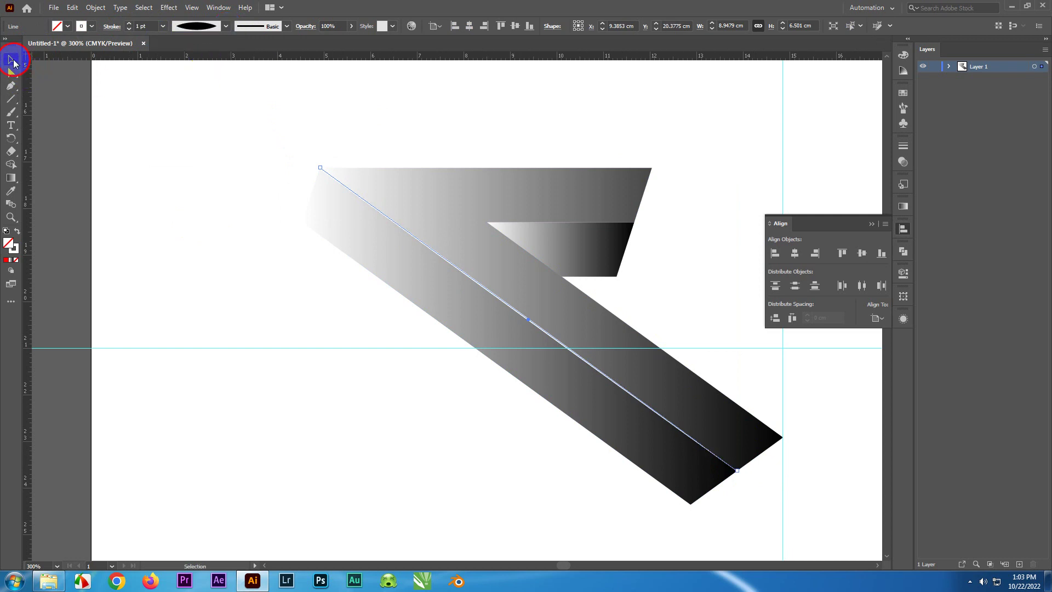
click(57, 93)
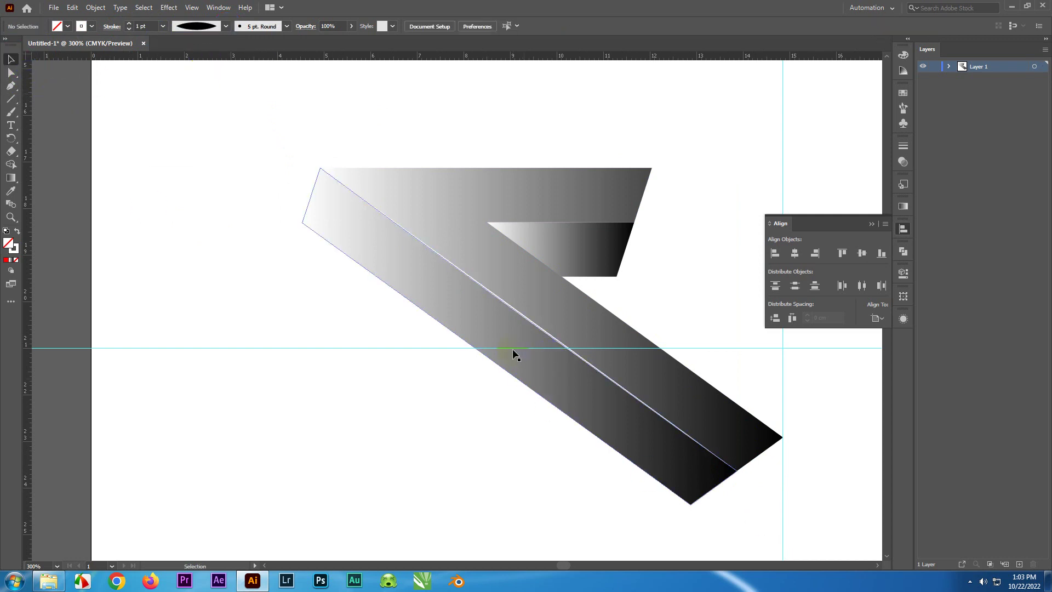
click(548, 337)
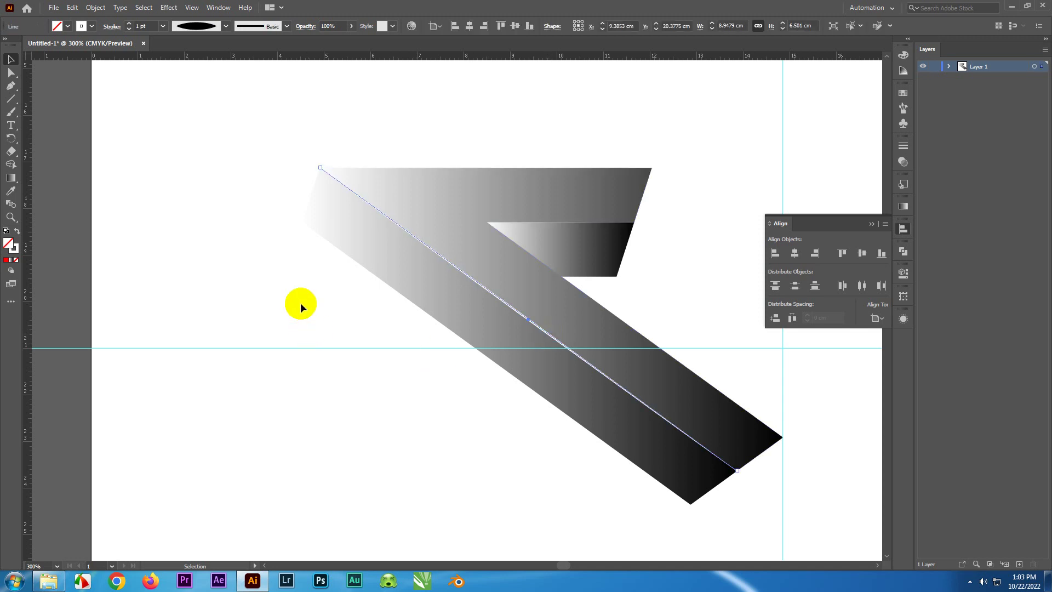
click(162, 26)
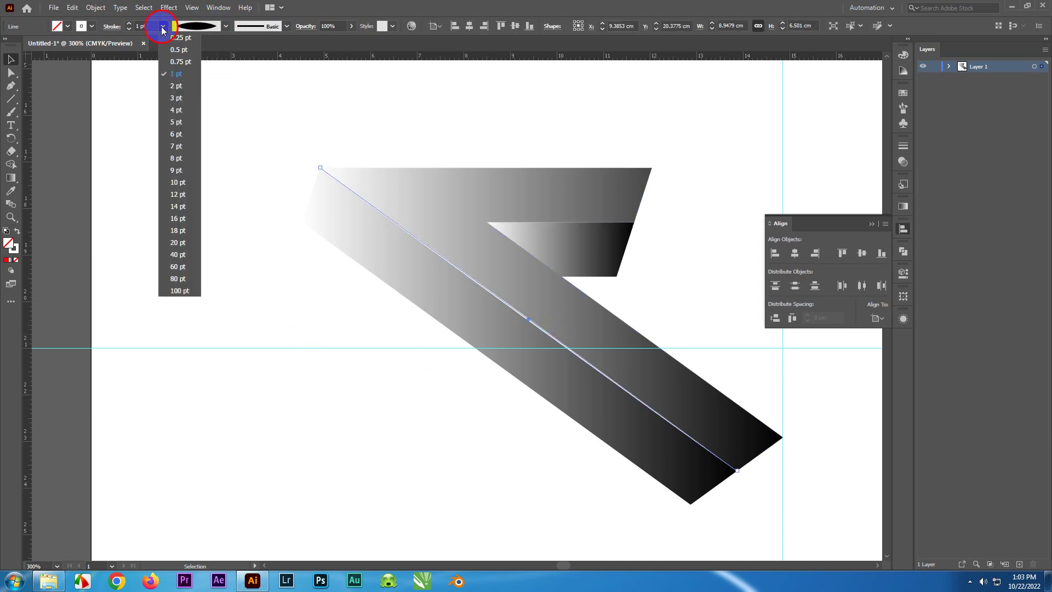
click(177, 61)
click(60, 188)
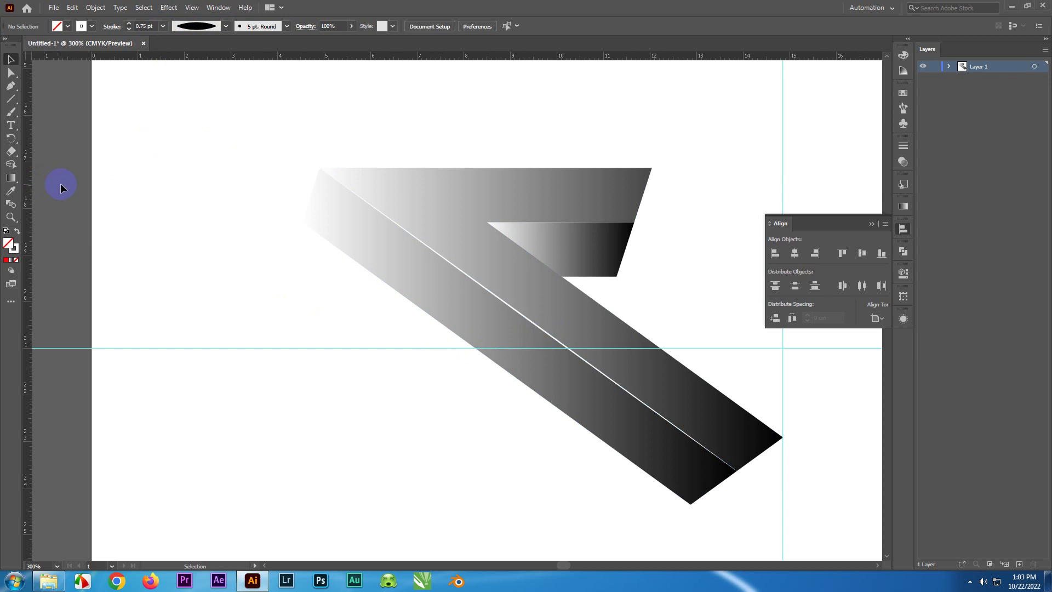
Draw a horizontal line along the top edge of the notch.
click(581, 371)
click(52, 219)
click(18, 119)
click(11, 99)
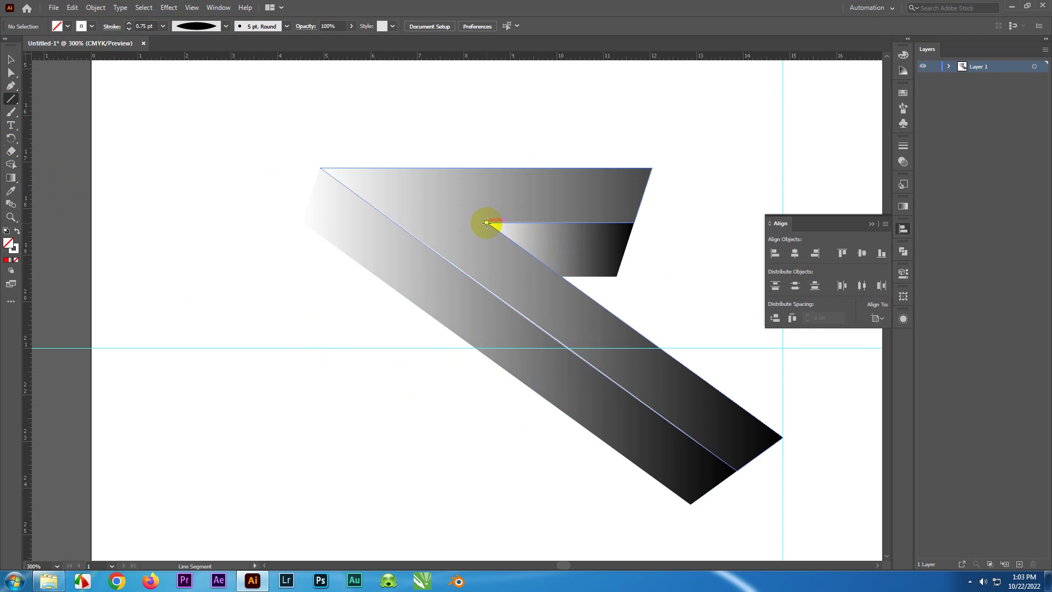
mouse_move(486, 223)
mouse_down()
mouse_move(565, 215)
mouse_move(631, 223)
mouse_up()
Give the notch line Width Profile 1 and a 0.75 pt stroke, then deselect it.
click(226, 28)
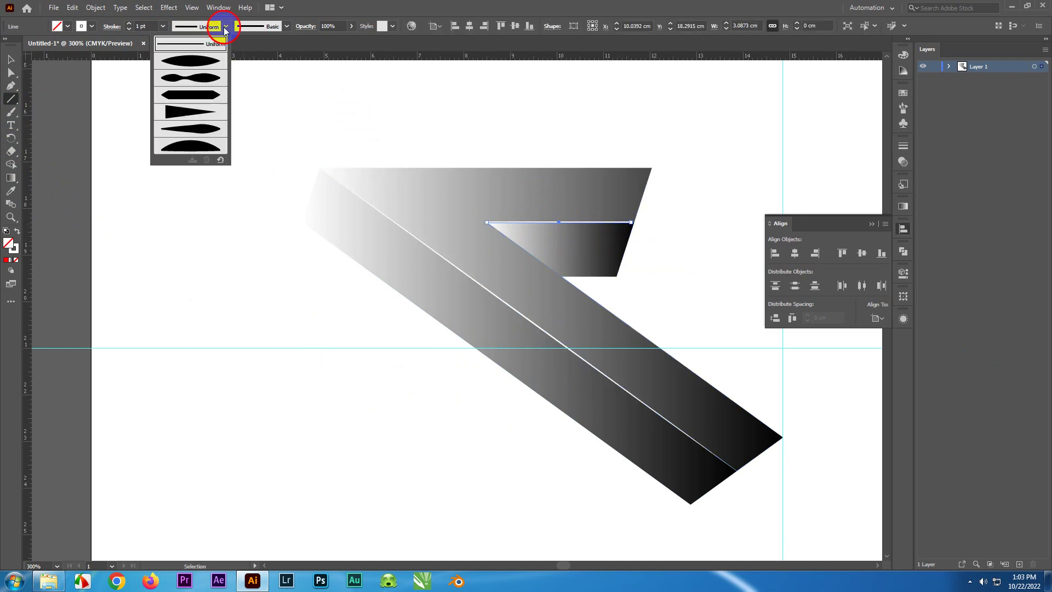
click(216, 62)
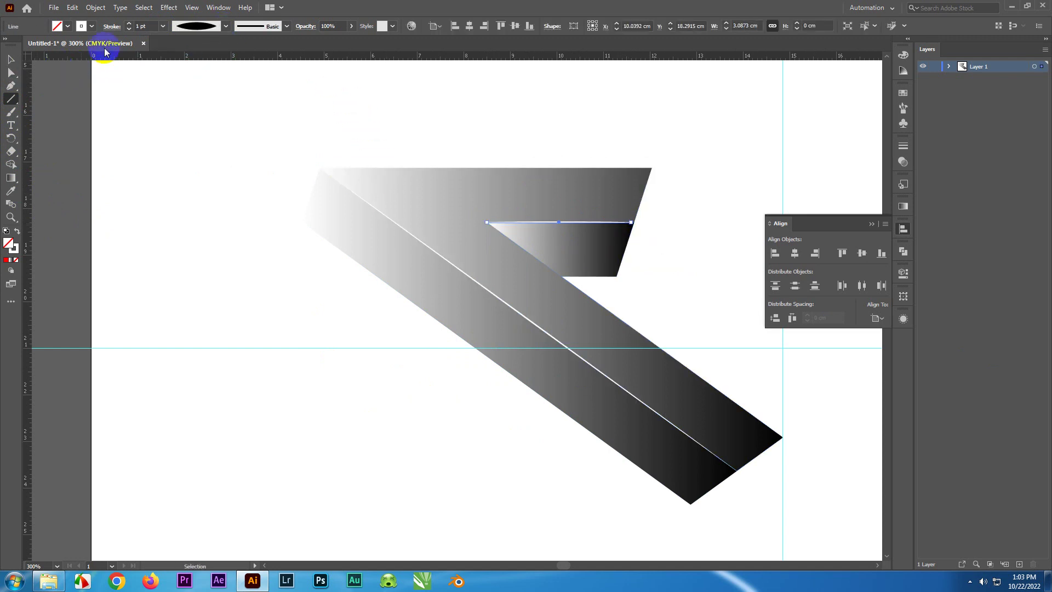
click(163, 27)
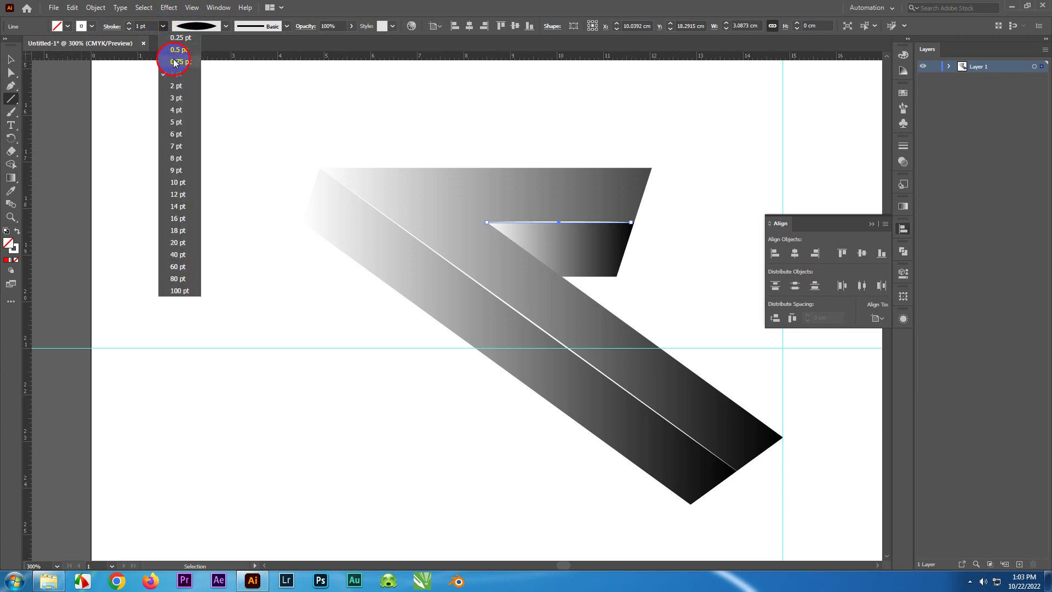
click(174, 62)
click(10, 61)
click(55, 113)
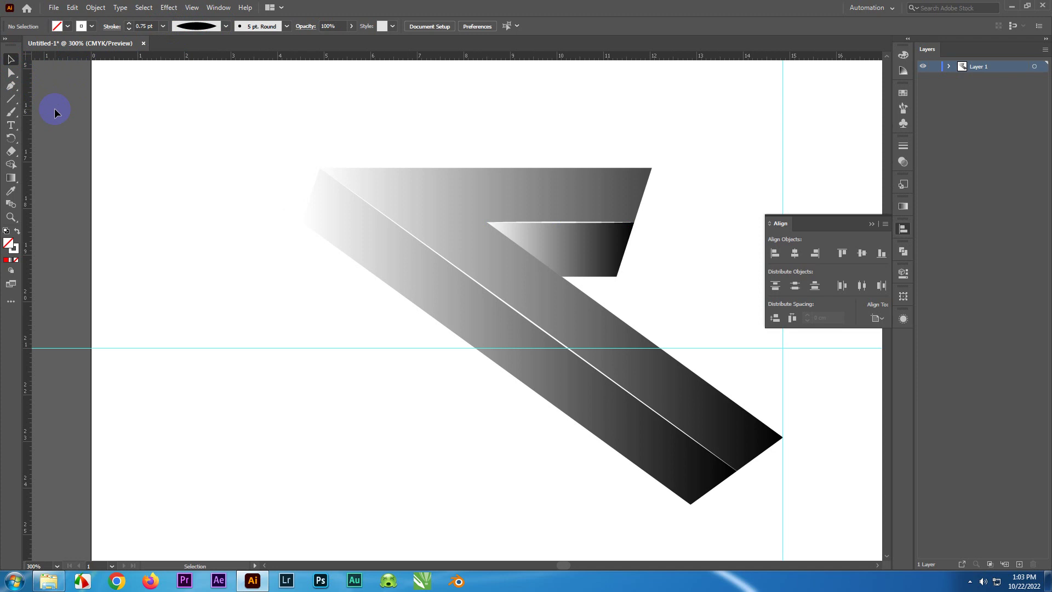
Zoom out to 150% and group the arm with both highlight lines.
key(ctrl+minus)
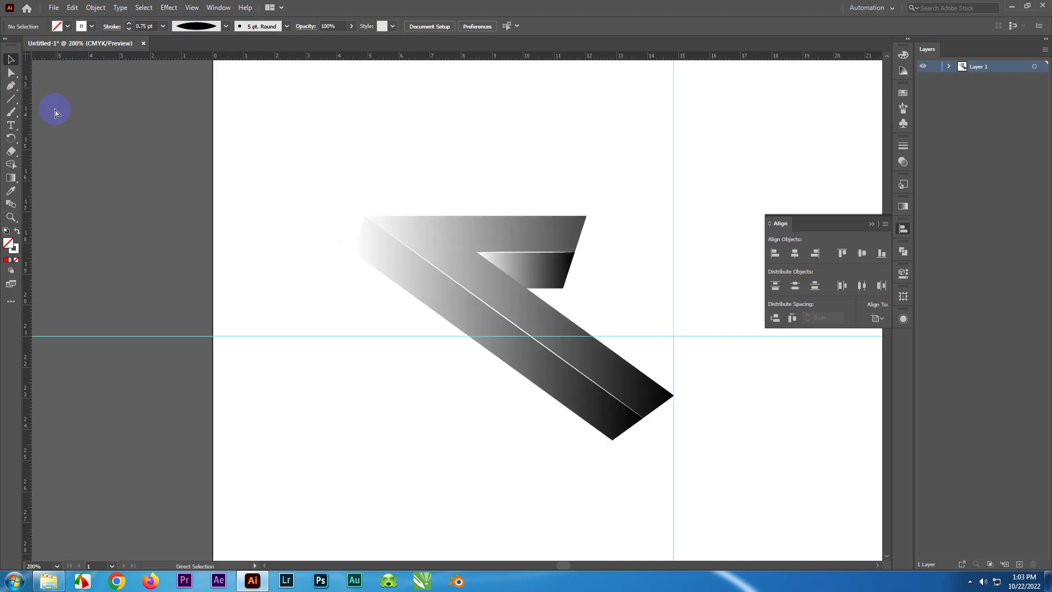
key(ctrl+minus)
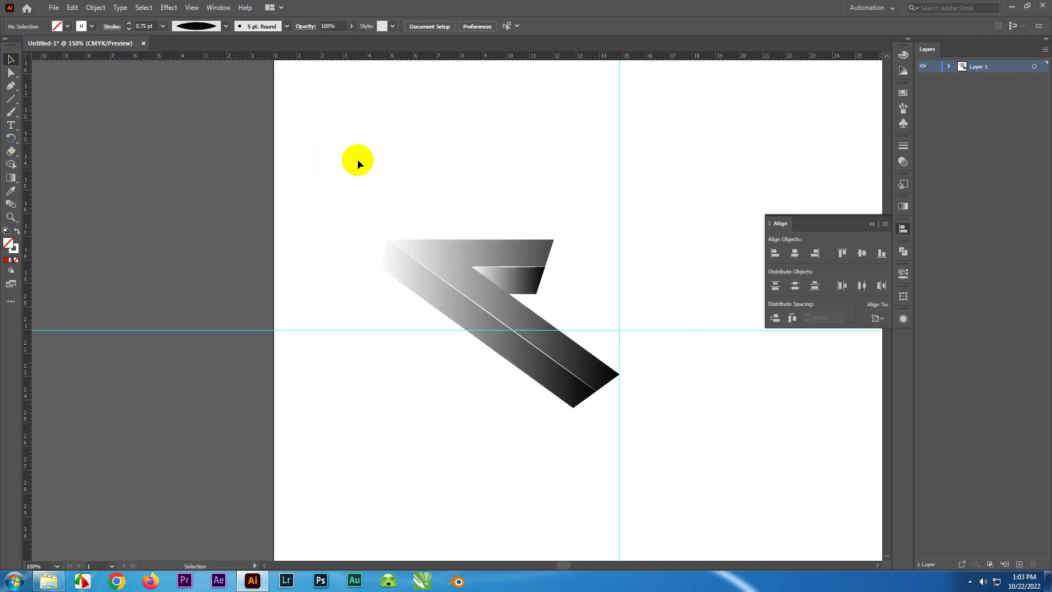
drag(377, 165, 652, 488)
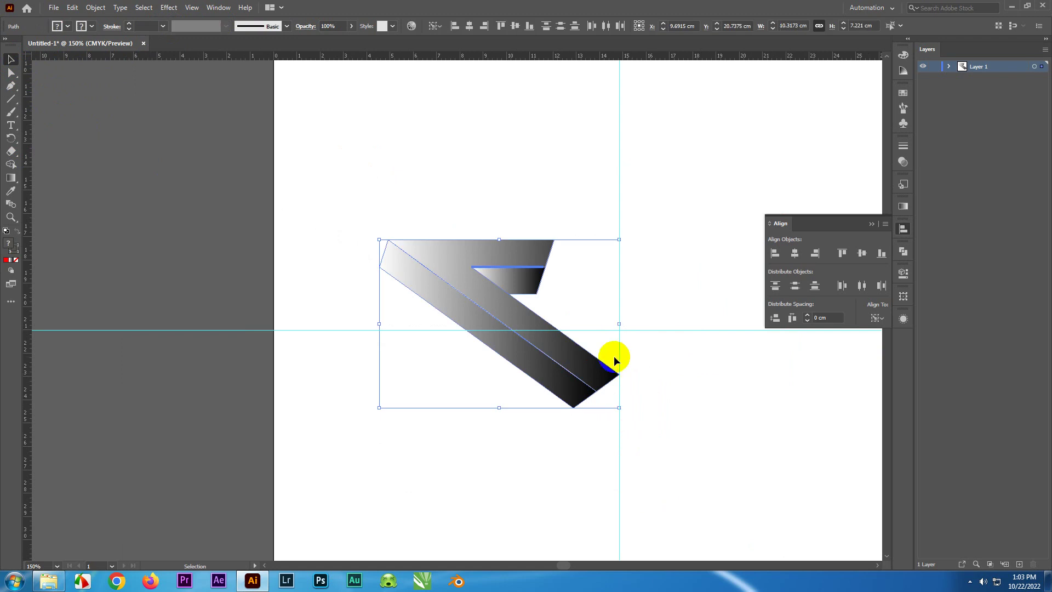
right_click(490, 253)
click(520, 316)
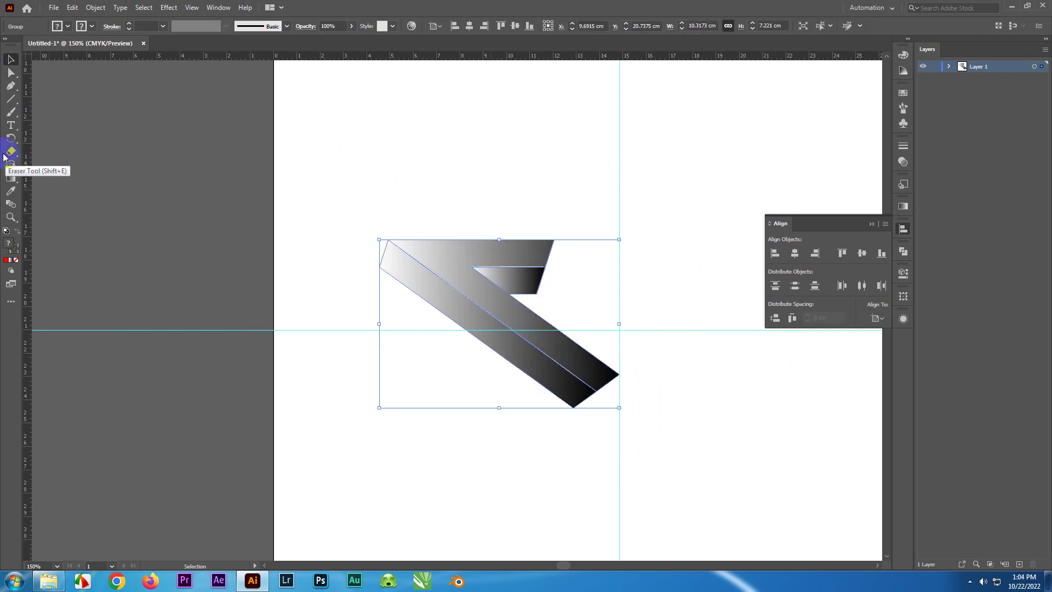
click(10, 141)
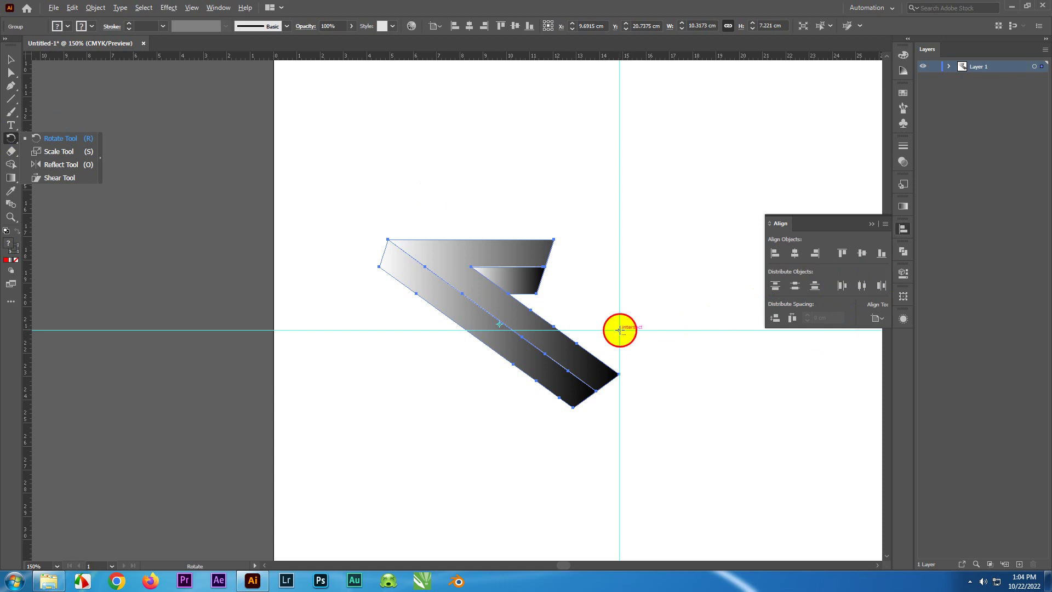
Rotate a copy of the arm 72° about the guide intersection and repeat to complete the star.
click(620, 329)
alt+click(620, 330)
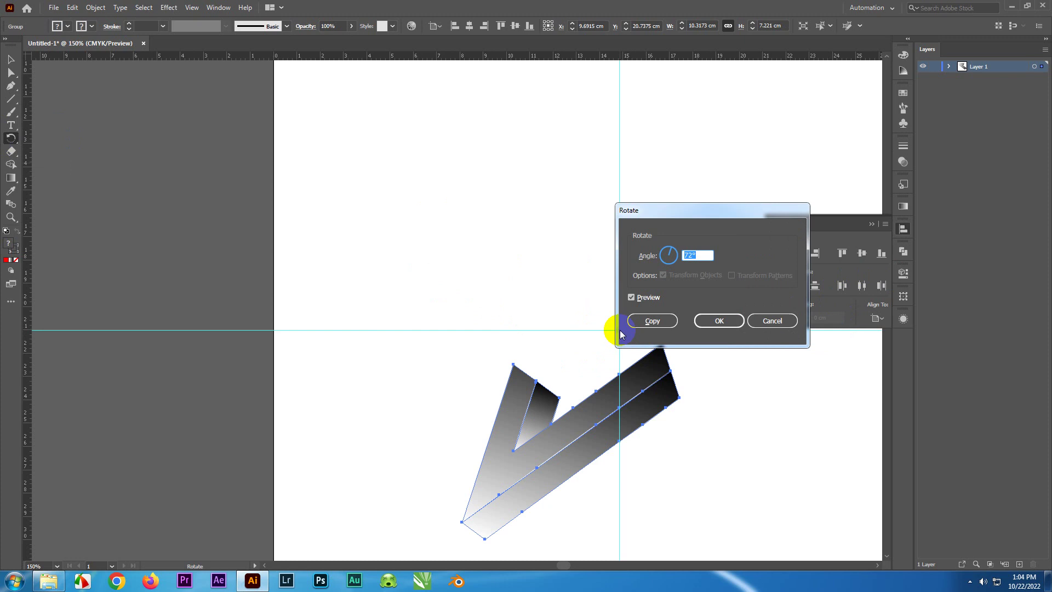
click(668, 320)
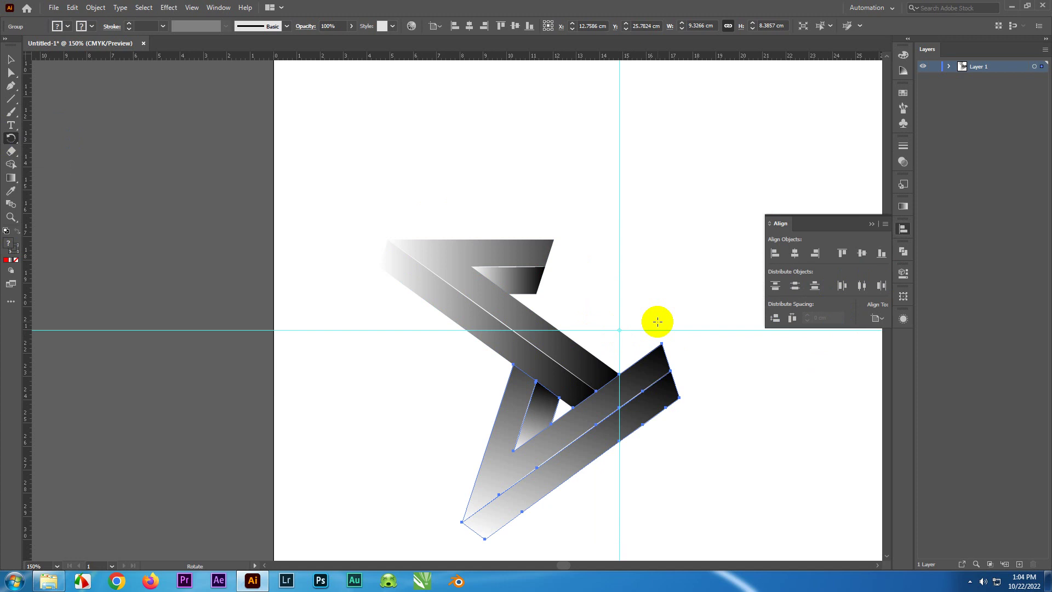
key(ctrl+d)
key(ctrl+d)
key(ctrl+d)
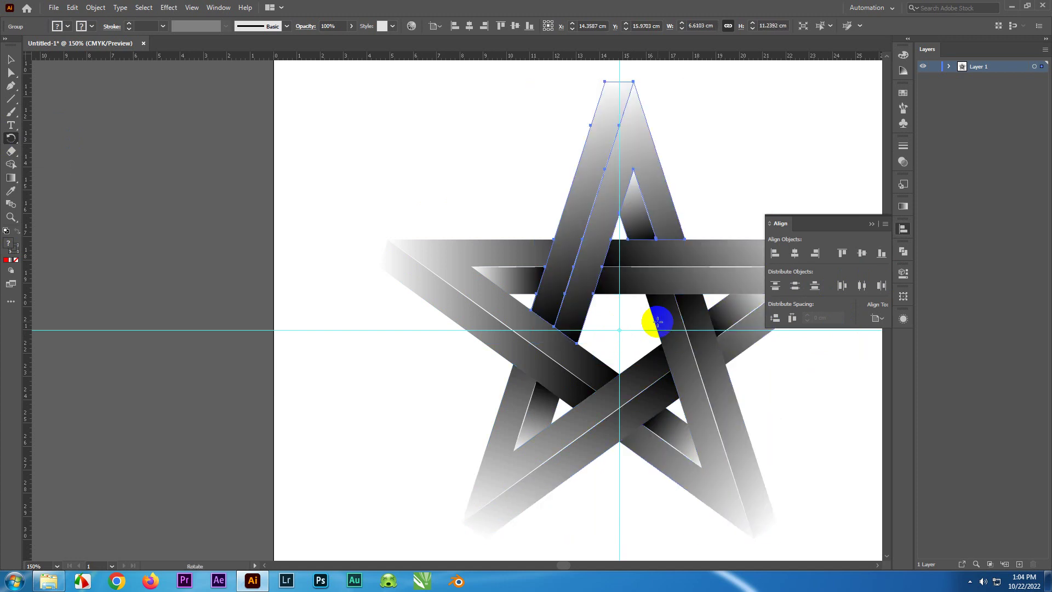
Deselect the star and close the Align panel.
key(v)
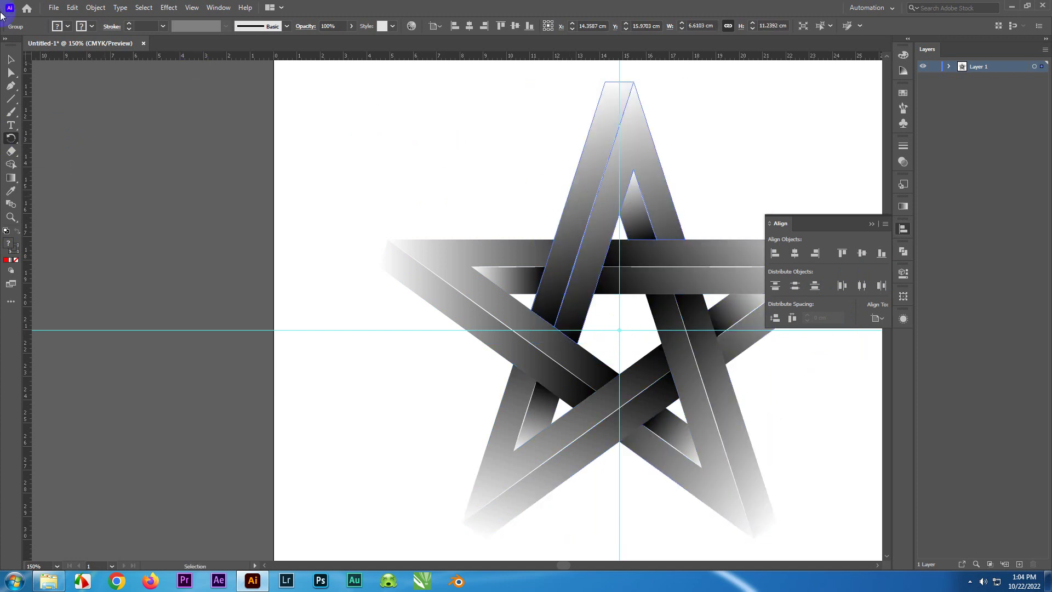
click(10, 62)
click(116, 163)
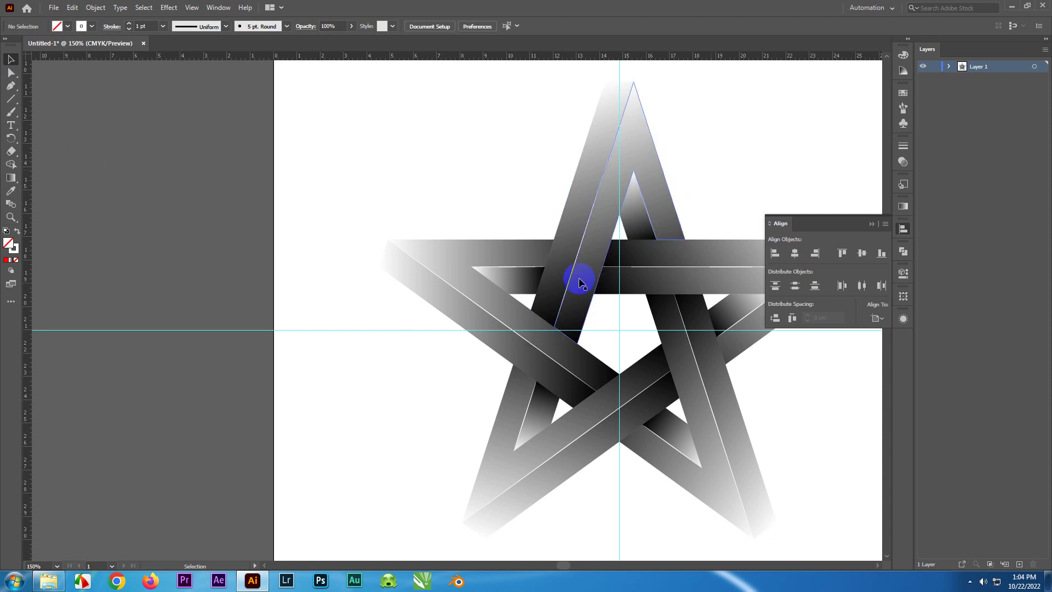
click(871, 226)
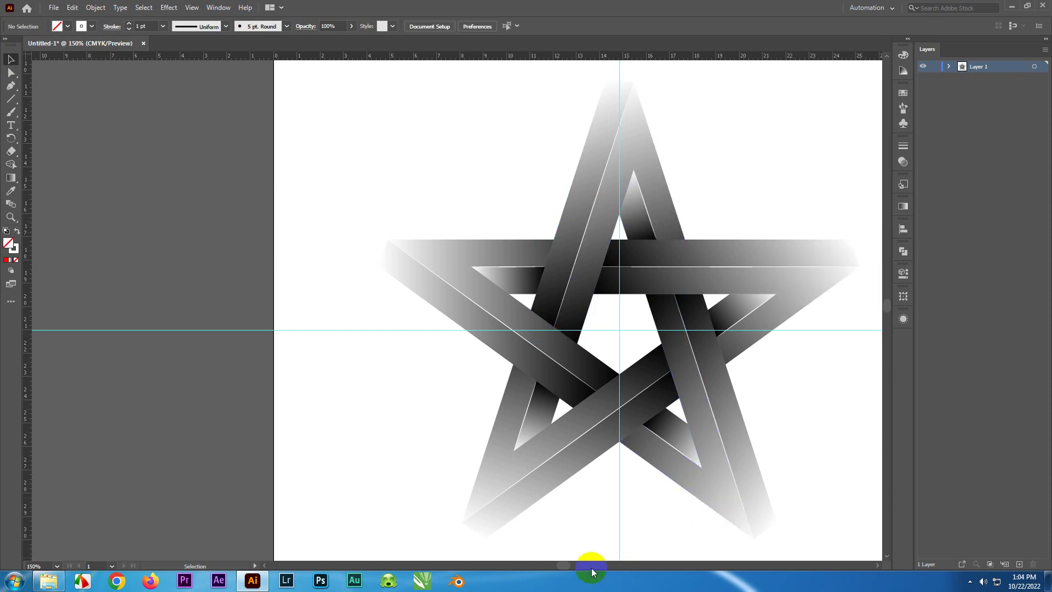
drag(564, 567, 574, 567)
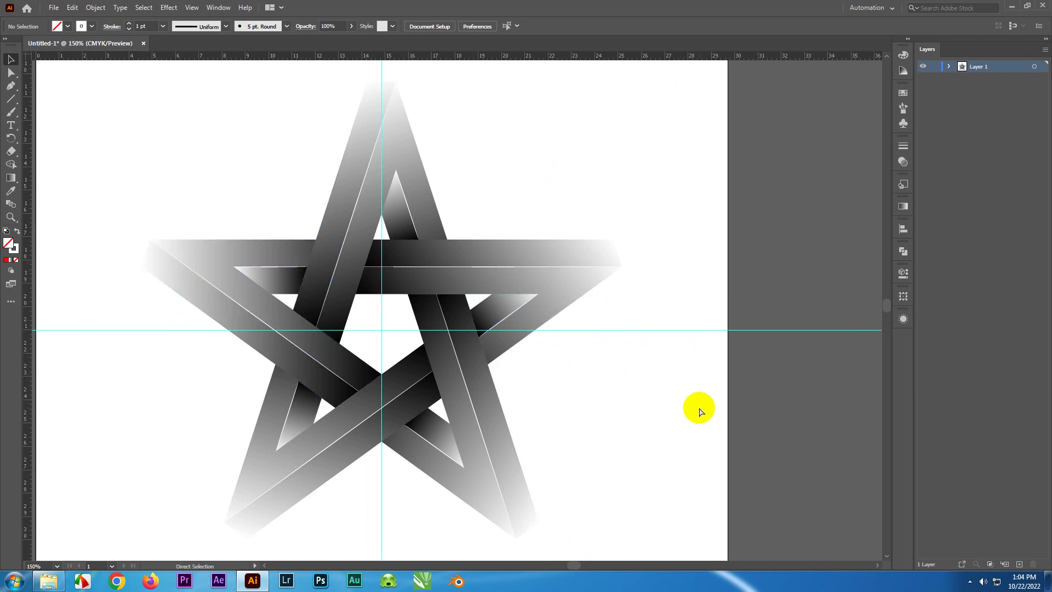
key(ctrl+minus)
drag(252, 153, 537, 463)
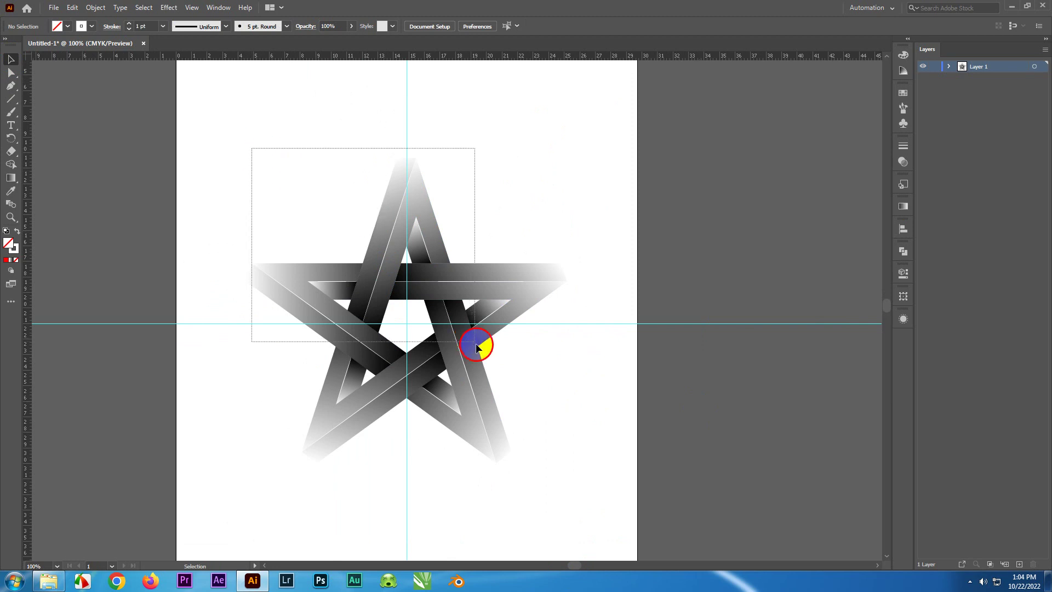
click(158, 126)
drag(229, 135, 594, 497)
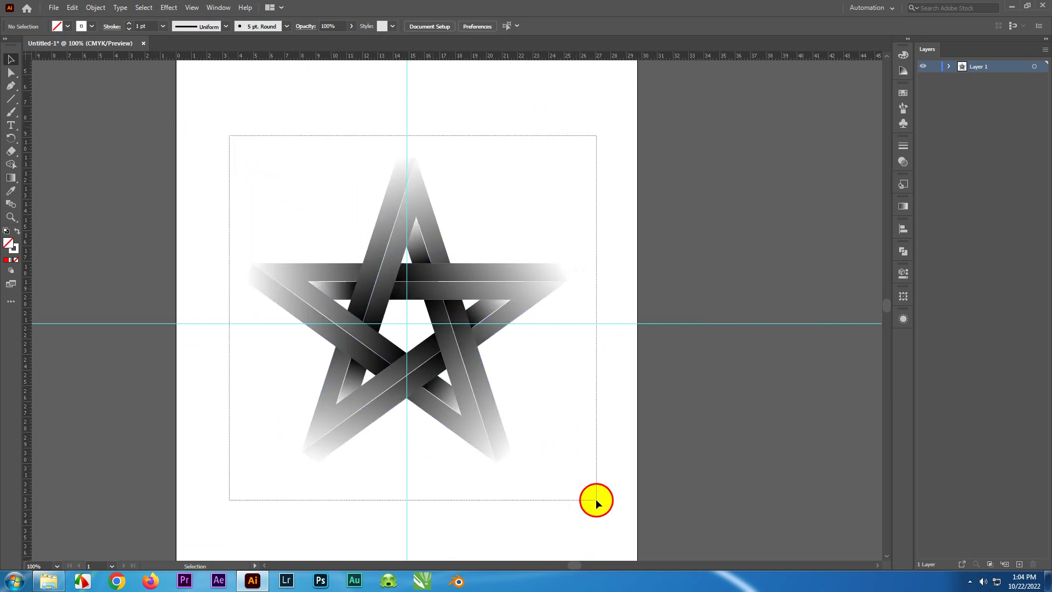
click(66, 26)
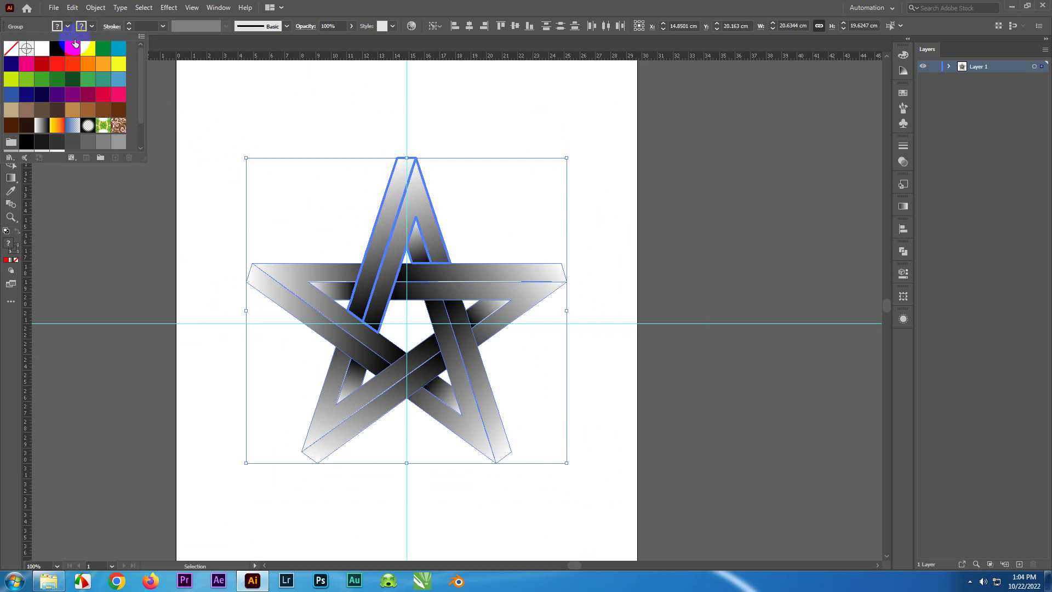
click(57, 126)
click(110, 224)
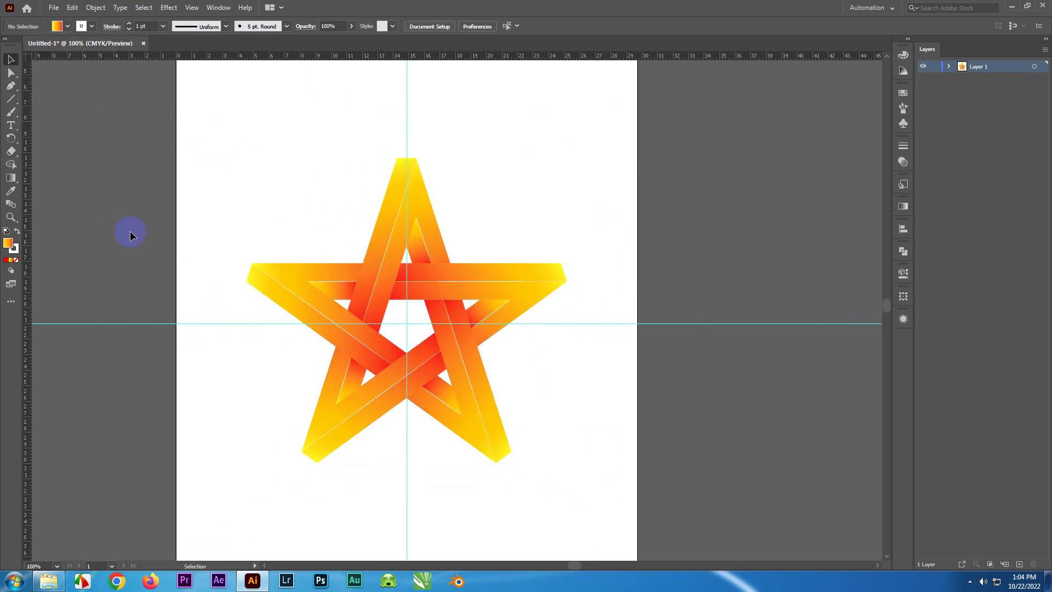
key(ctrl+plus)
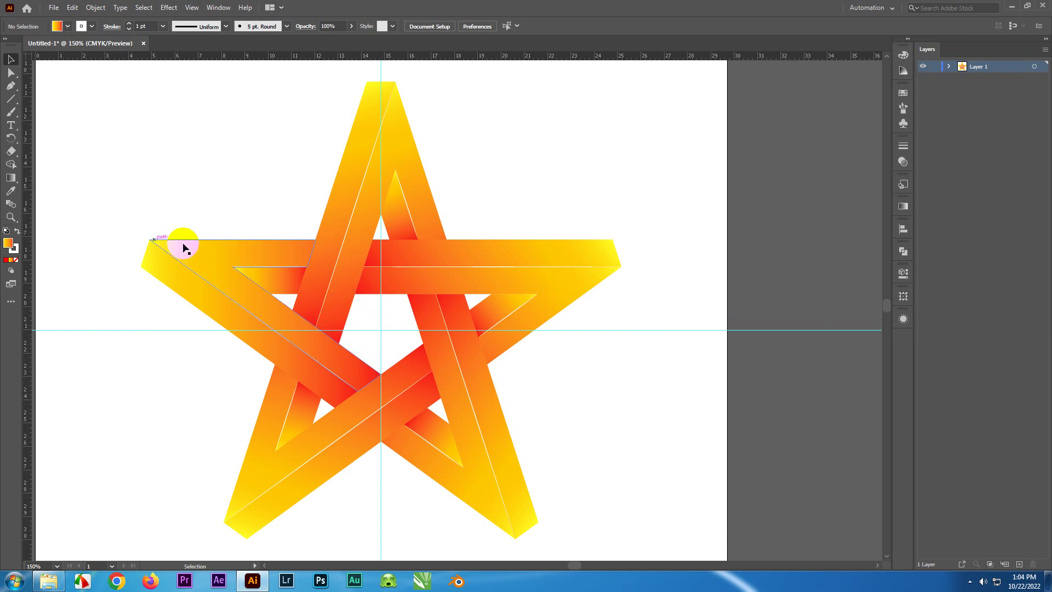
drag(126, 86, 586, 521)
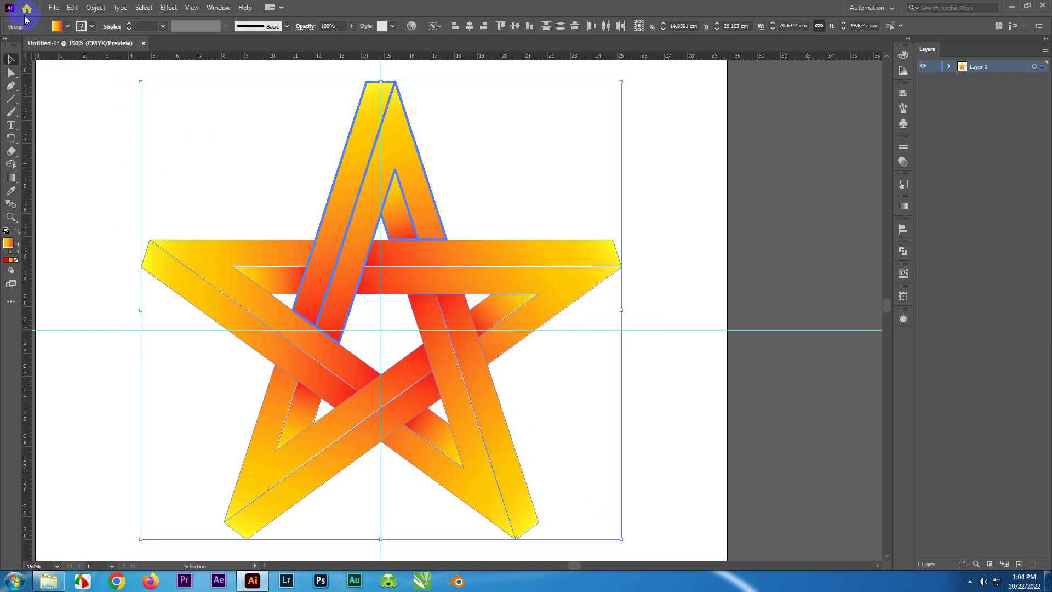
click(56, 26)
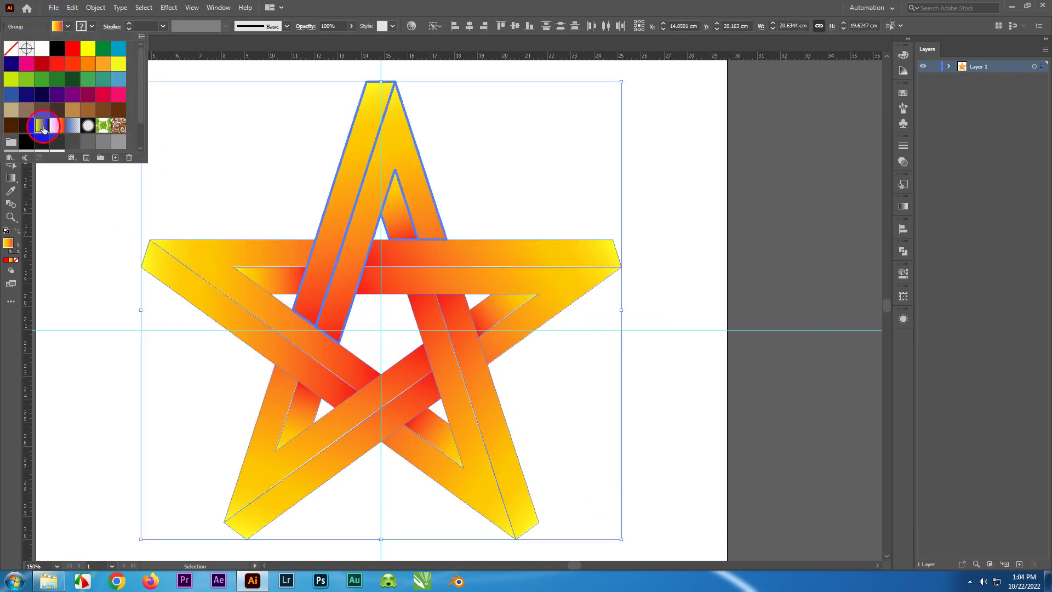
click(43, 129)
click(88, 246)
click(442, 250)
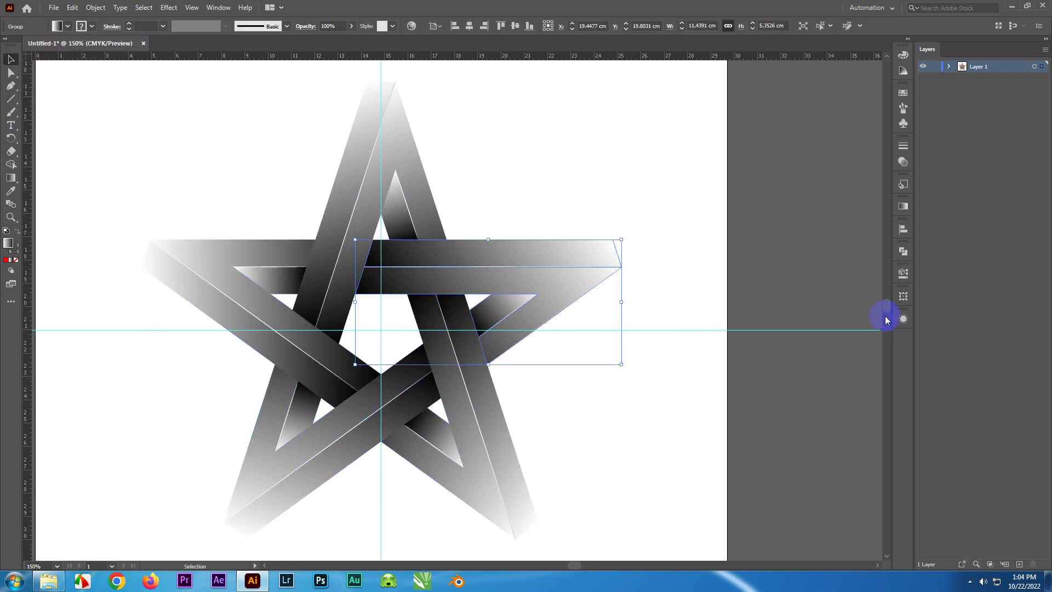
Make the gradient's right stop cyan and widen the cyan portion.
click(904, 208)
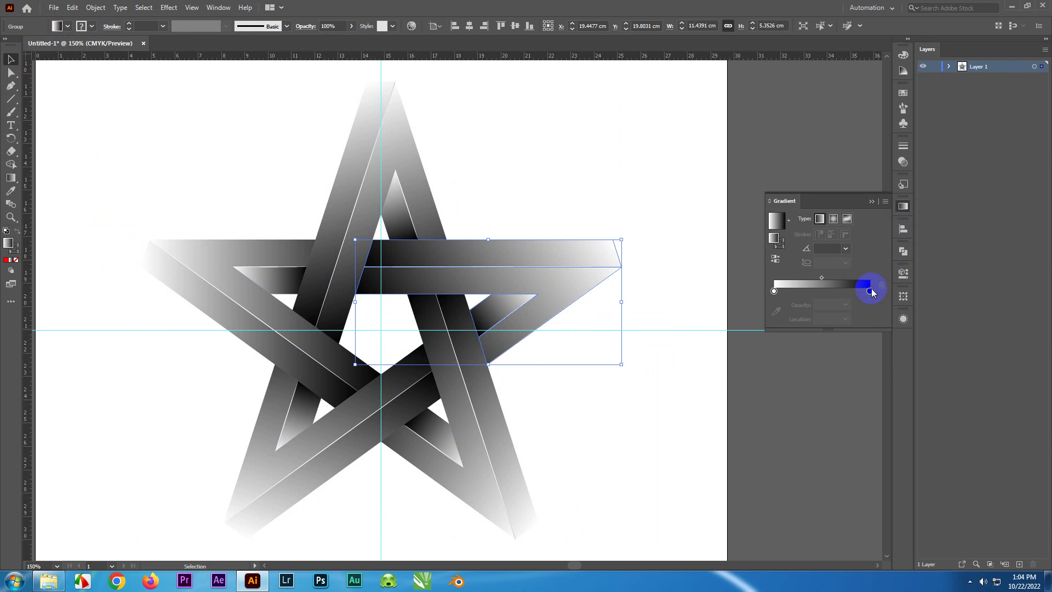
double_click(870, 291)
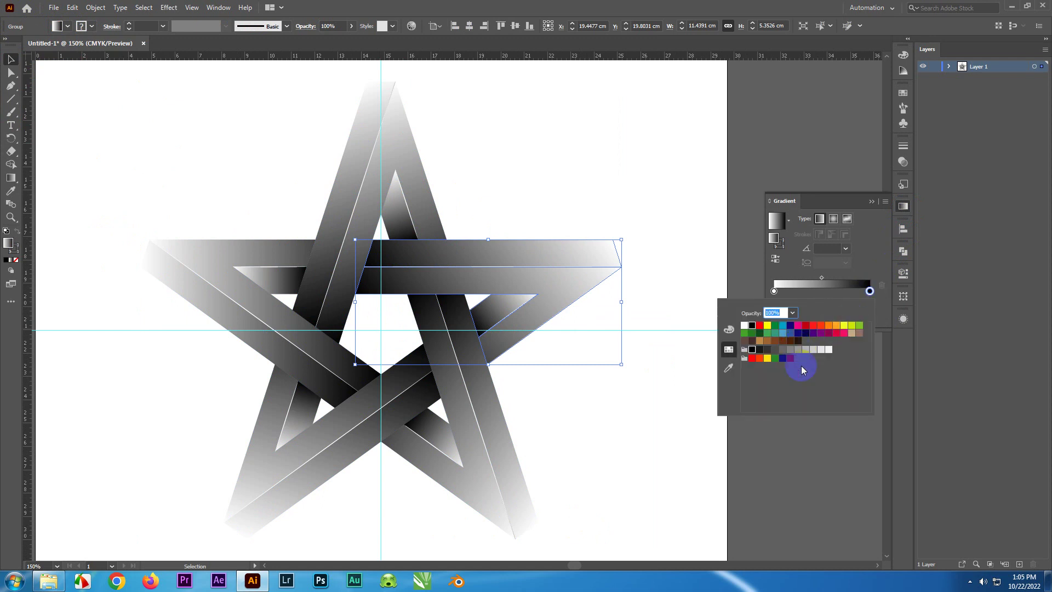
click(782, 326)
click(833, 293)
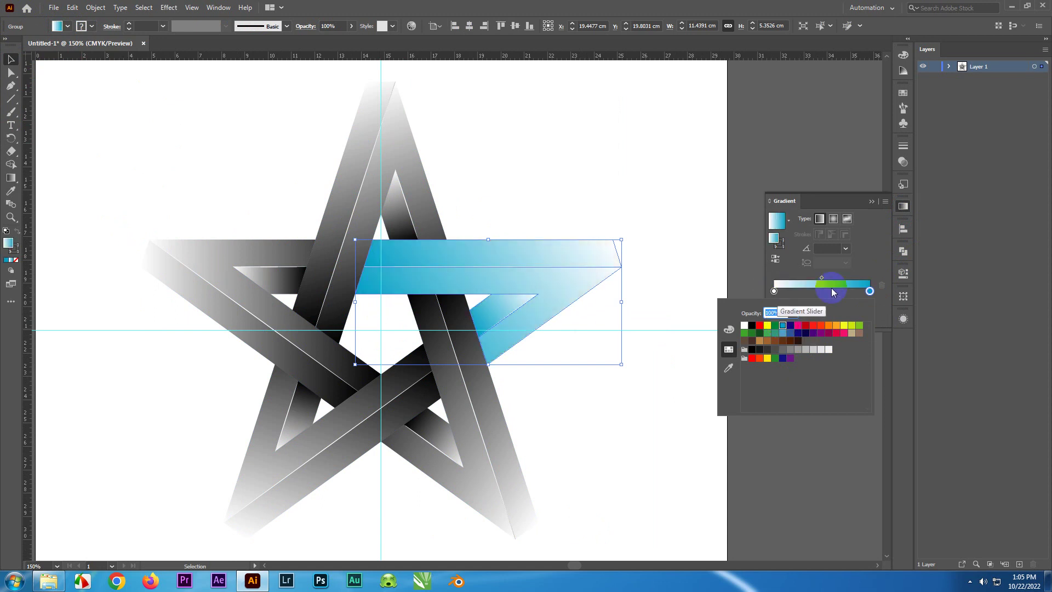
click(824, 281)
drag(823, 278, 806, 278)
Make the left stop cyan at 40% opacity and move the midpoint to about 44%.
double_click(773, 291)
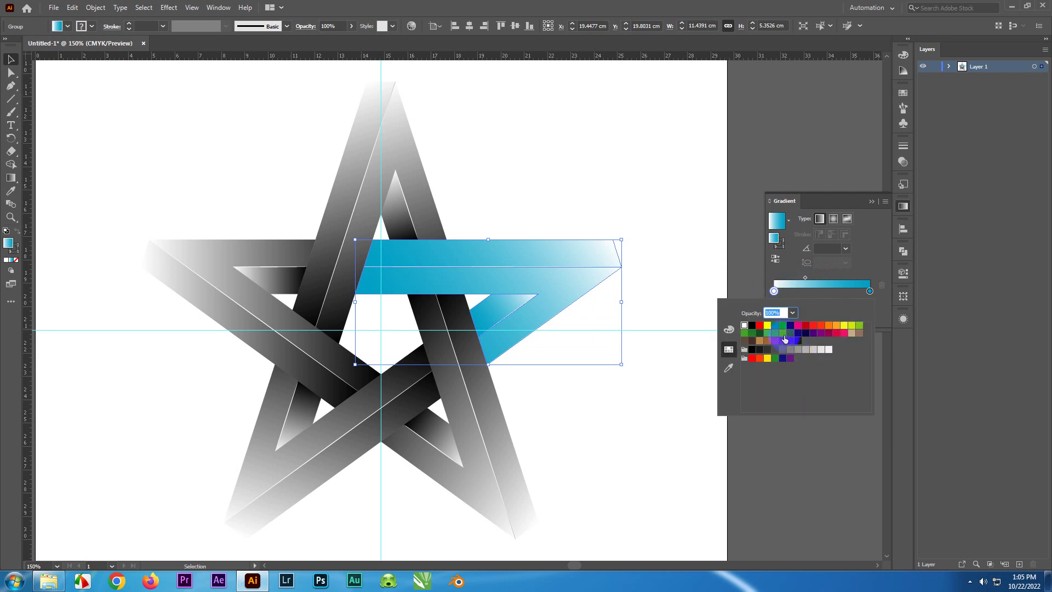
click(783, 334)
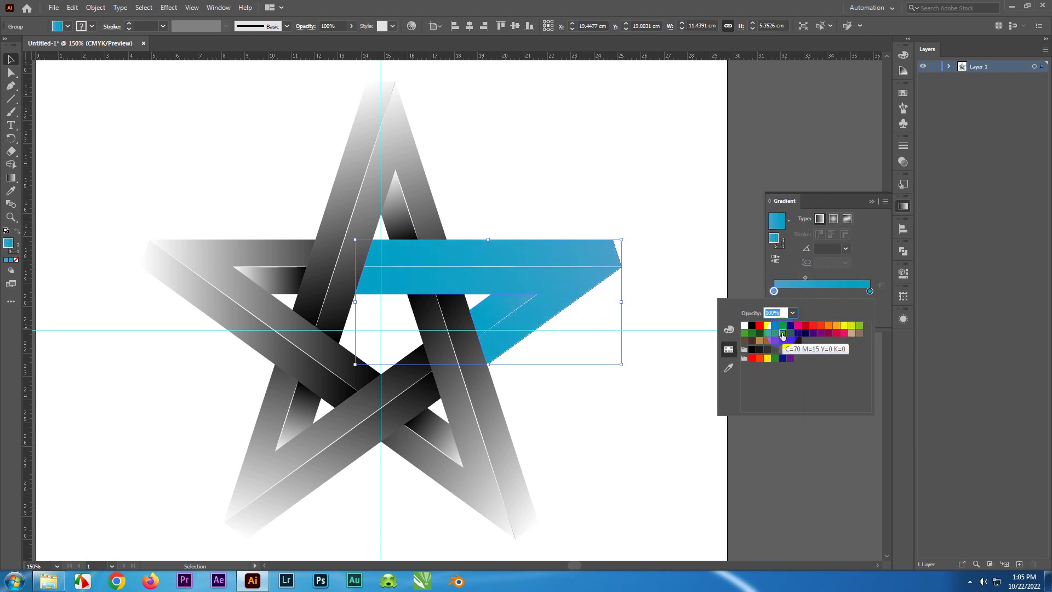
click(802, 299)
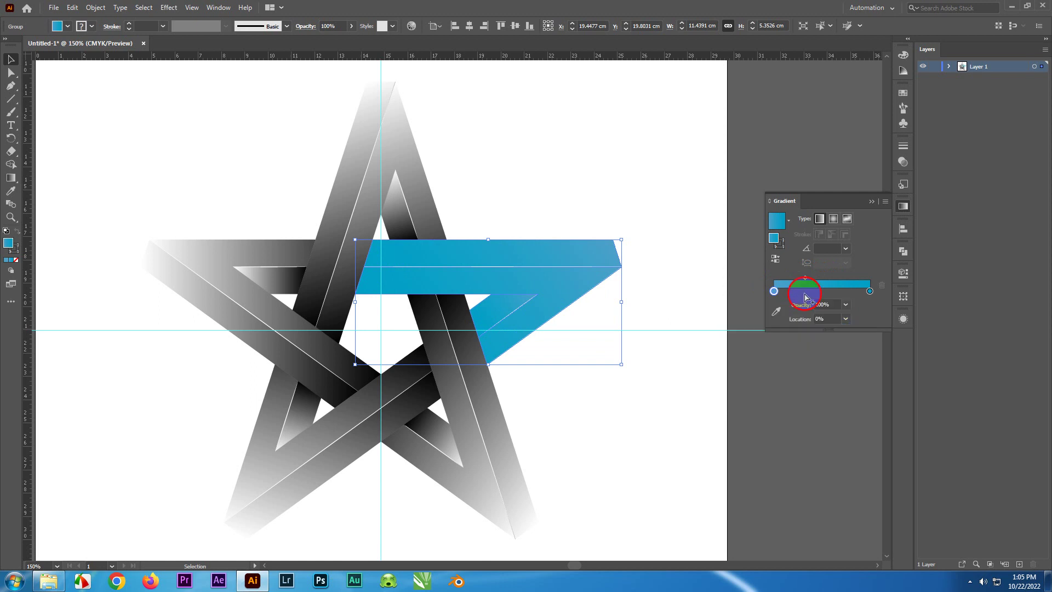
click(769, 293)
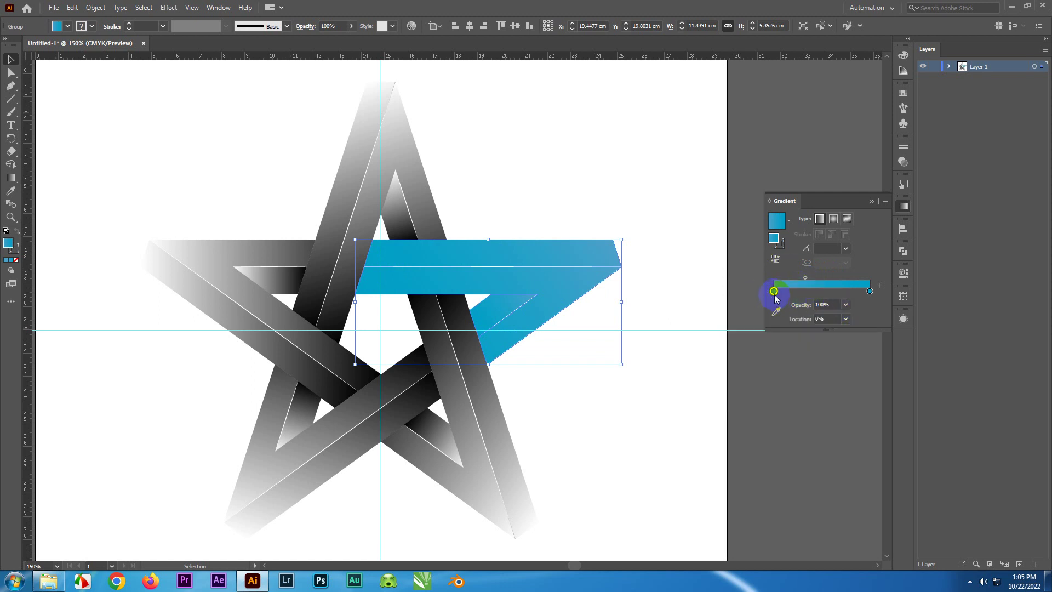
click(846, 305)
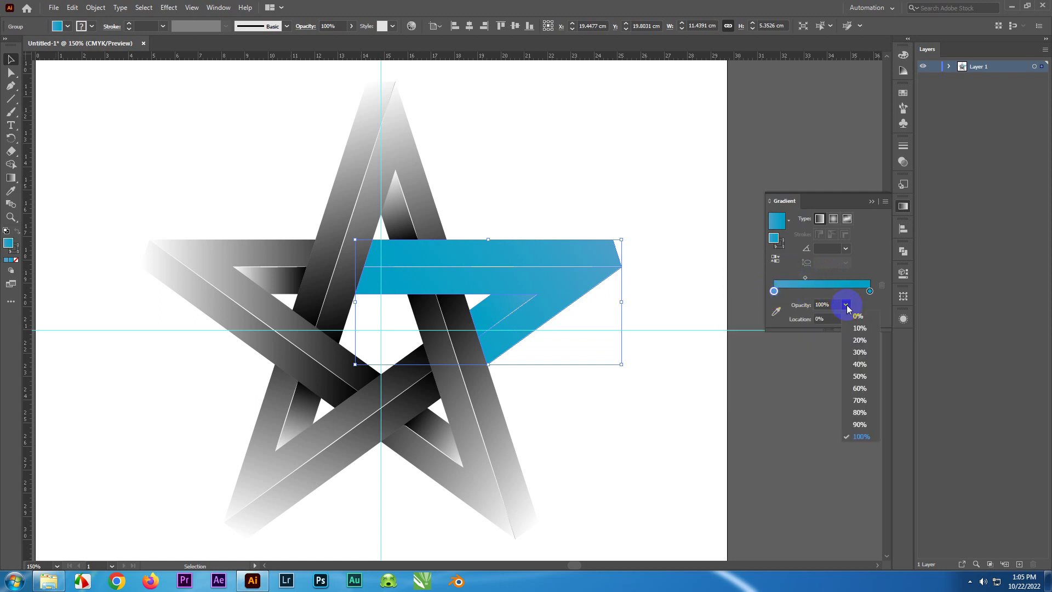
click(856, 364)
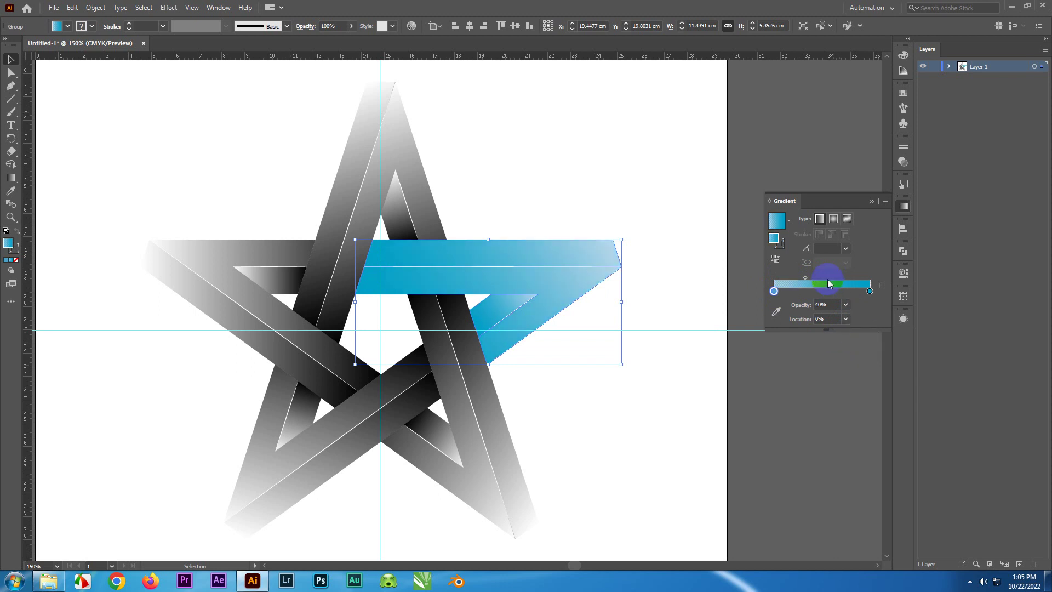
drag(806, 279, 836, 288)
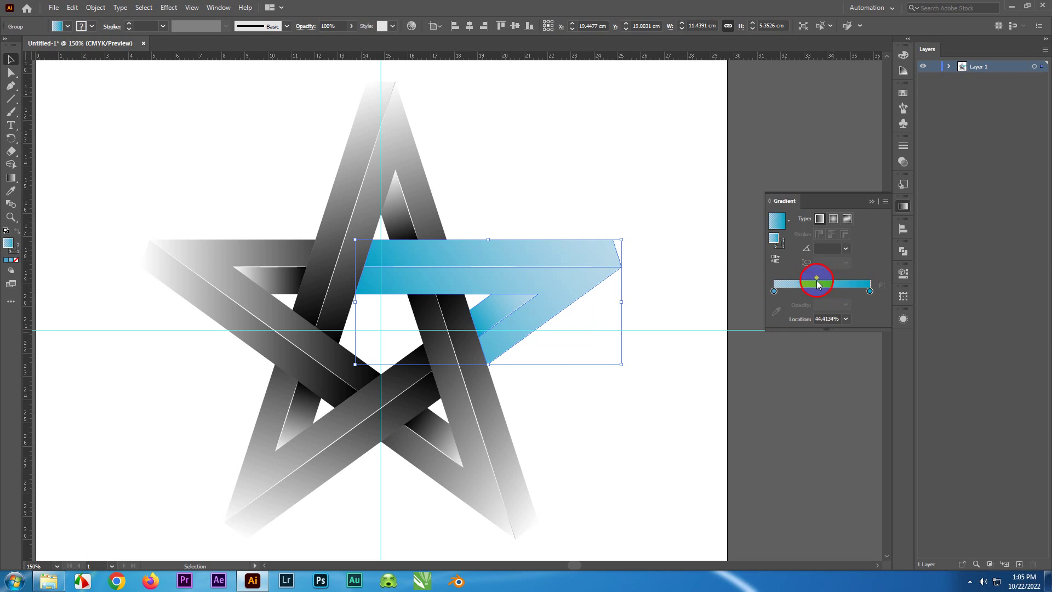
drag(817, 282, 817, 283)
click(11, 178)
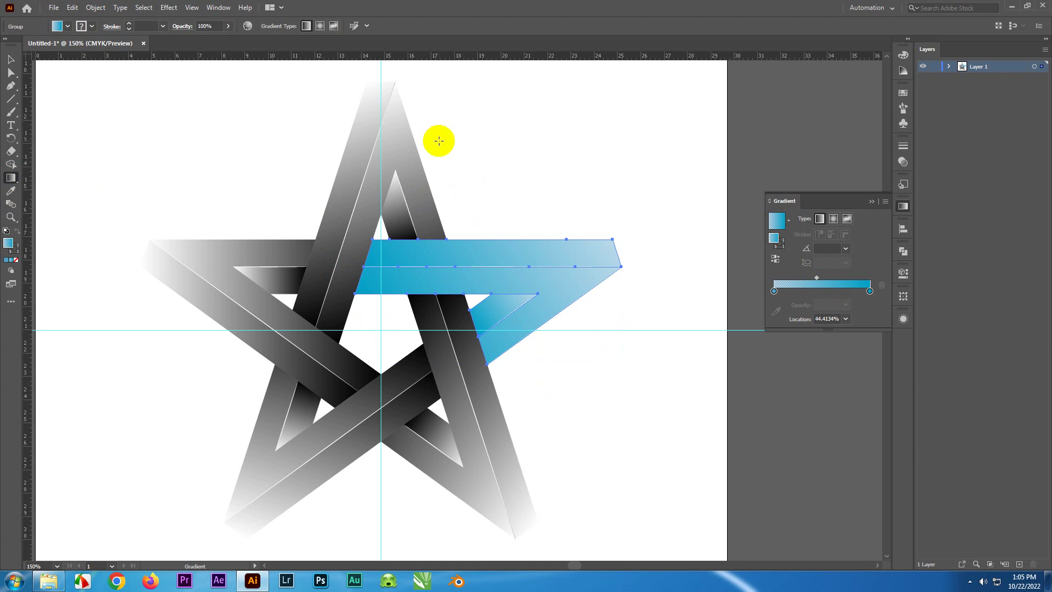
Drag the gradient across the blue band in several directions, undoing the last attempt.
drag(458, 162, 531, 365)
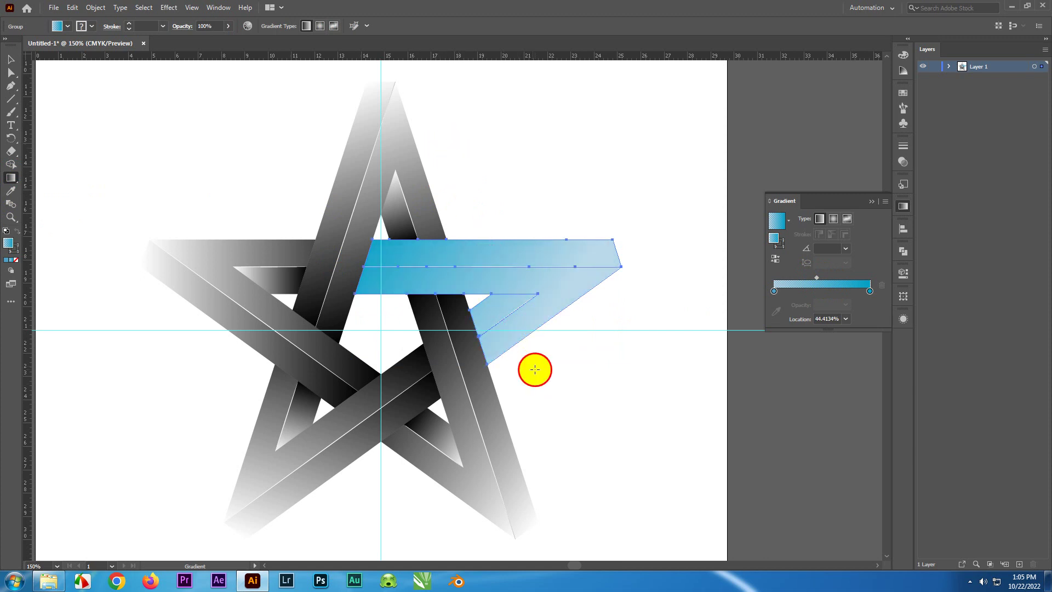
drag(519, 228, 543, 241)
mouse_move(491, 277)
mouse_down()
mouse_move(525, 289)
mouse_move(458, 300)
mouse_up()
click(463, 311)
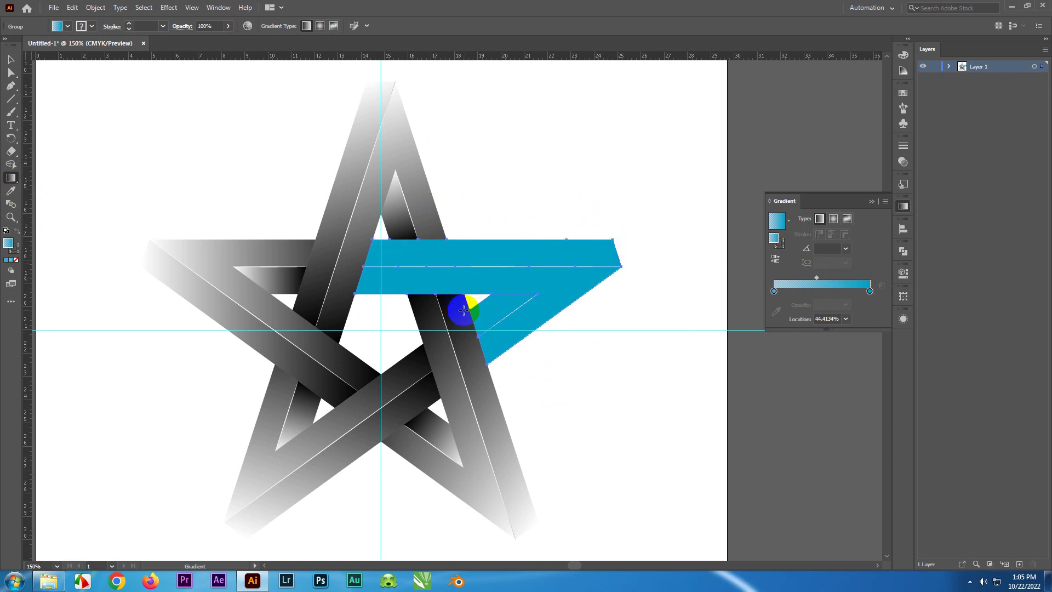
drag(544, 232, 537, 347)
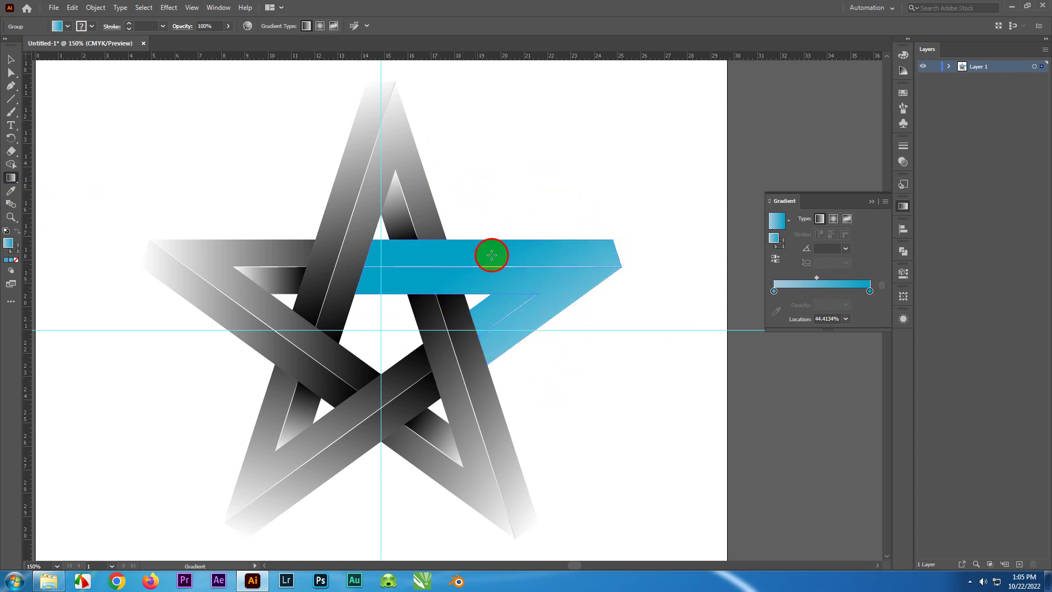
drag(491, 255, 516, 371)
click(441, 218)
drag(471, 263, 604, 313)
mouse_move(545, 298)
mouse_down()
mouse_move(432, 265)
mouse_move(691, 300)
mouse_up()
mouse_move(512, 275)
mouse_down()
mouse_move(494, 273)
mouse_move(504, 322)
mouse_up()
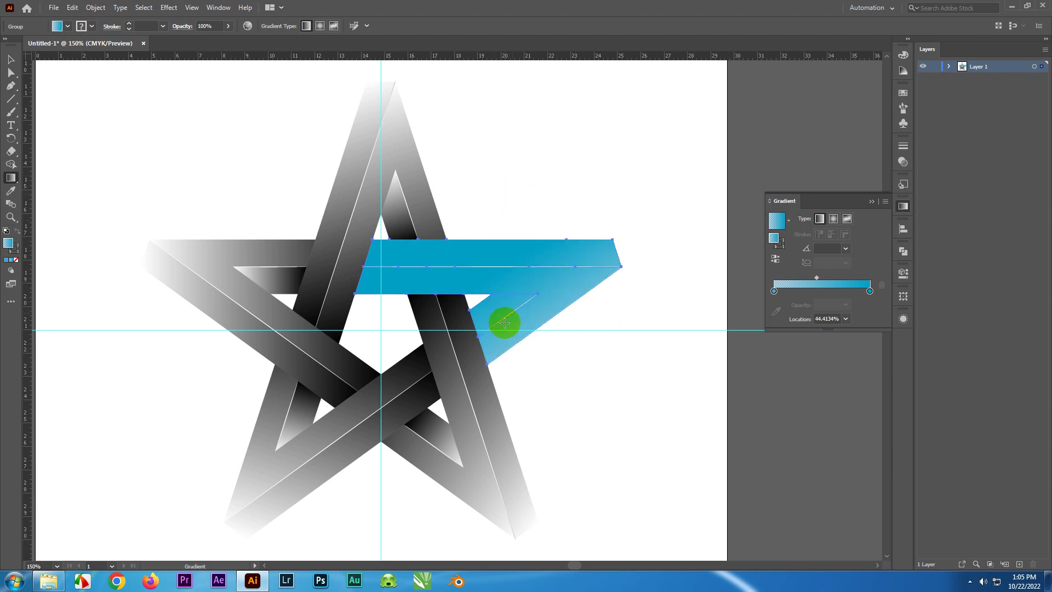
key(ctrl+z)
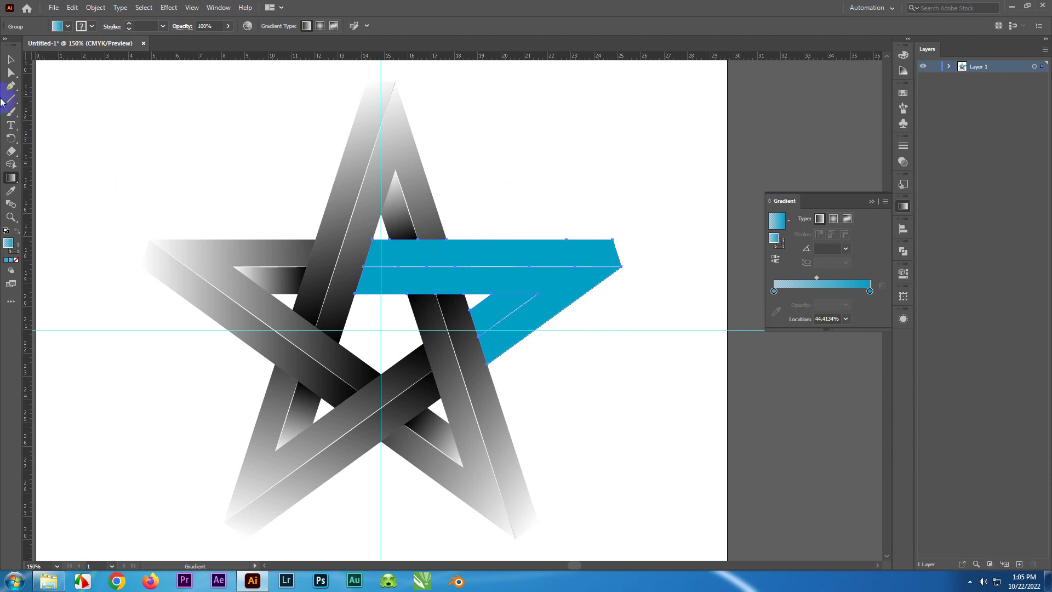
Reselect the blue band and redraw its gradient from strong blue left to pale right.
click(11, 59)
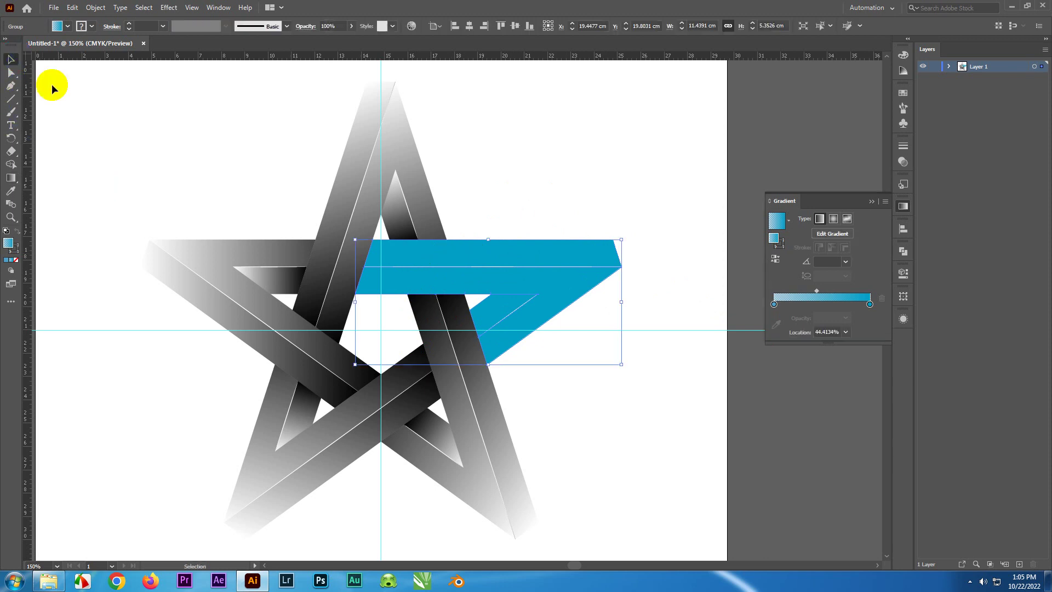
click(780, 404)
click(516, 277)
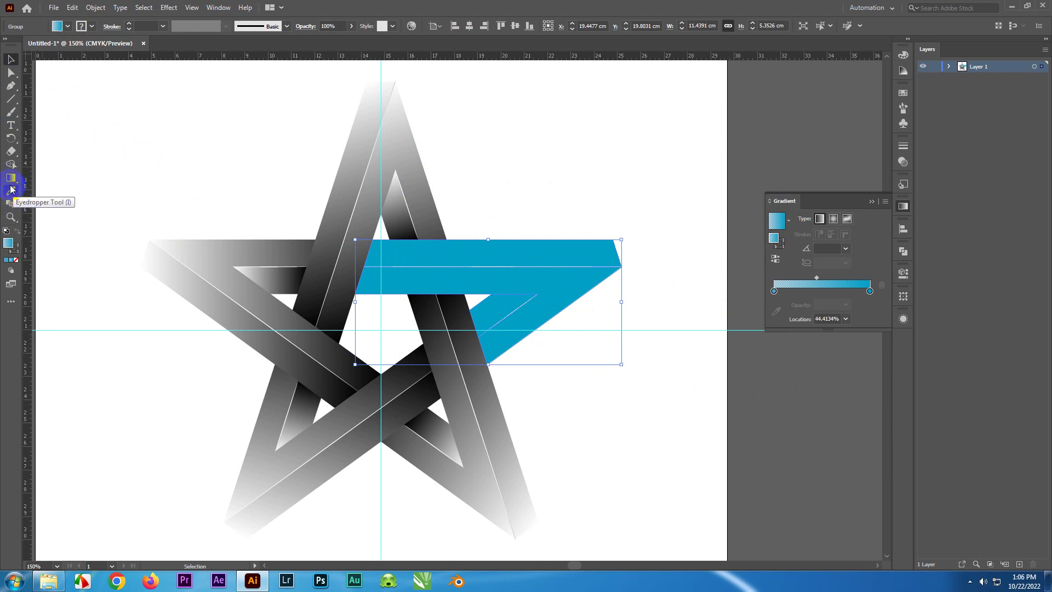
click(11, 177)
click(528, 247)
click(518, 290)
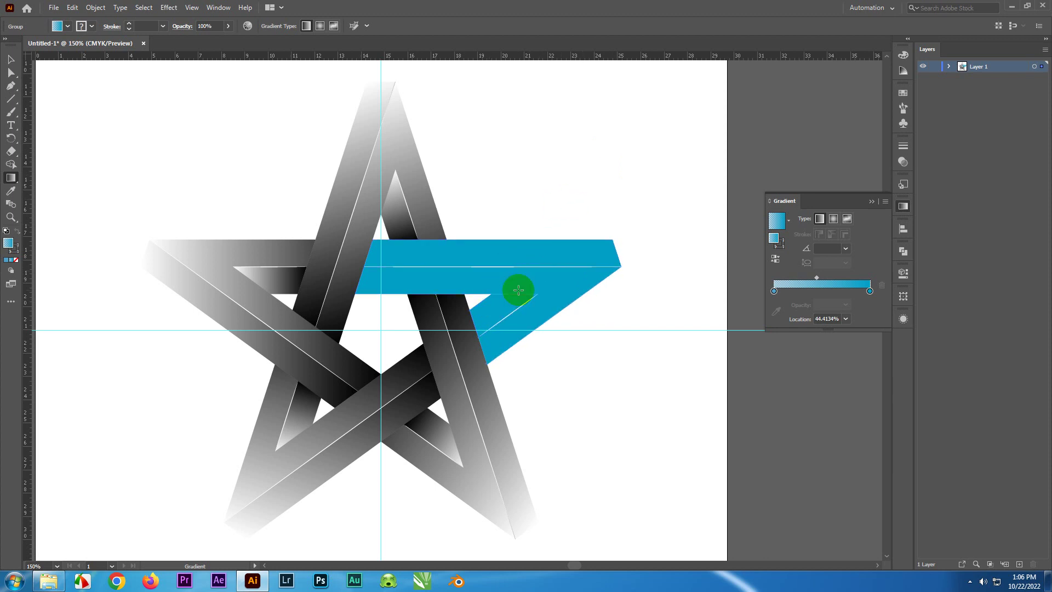
drag(403, 348, 421, 365)
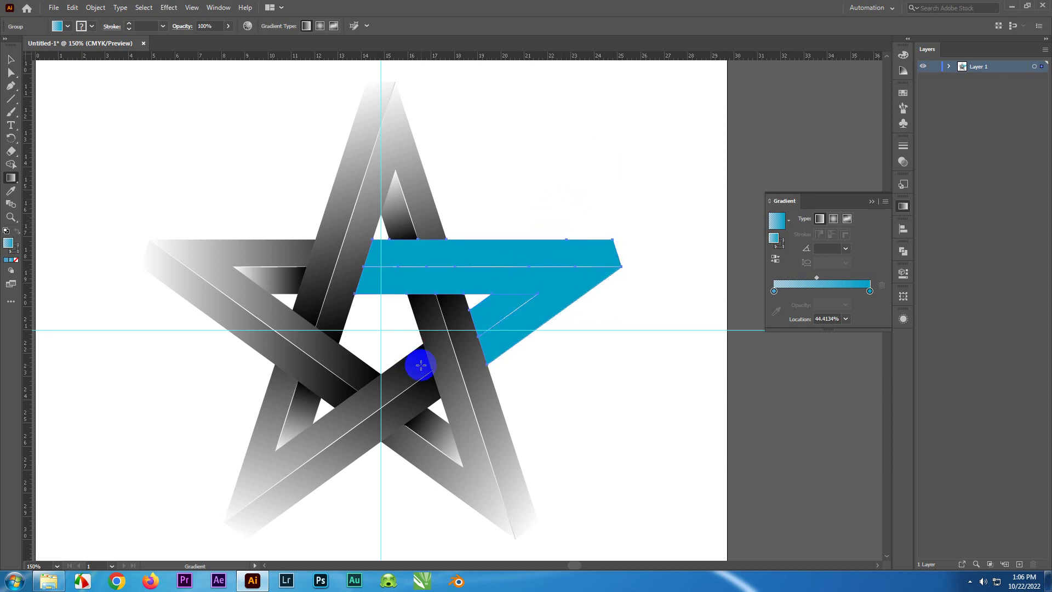
click(415, 278)
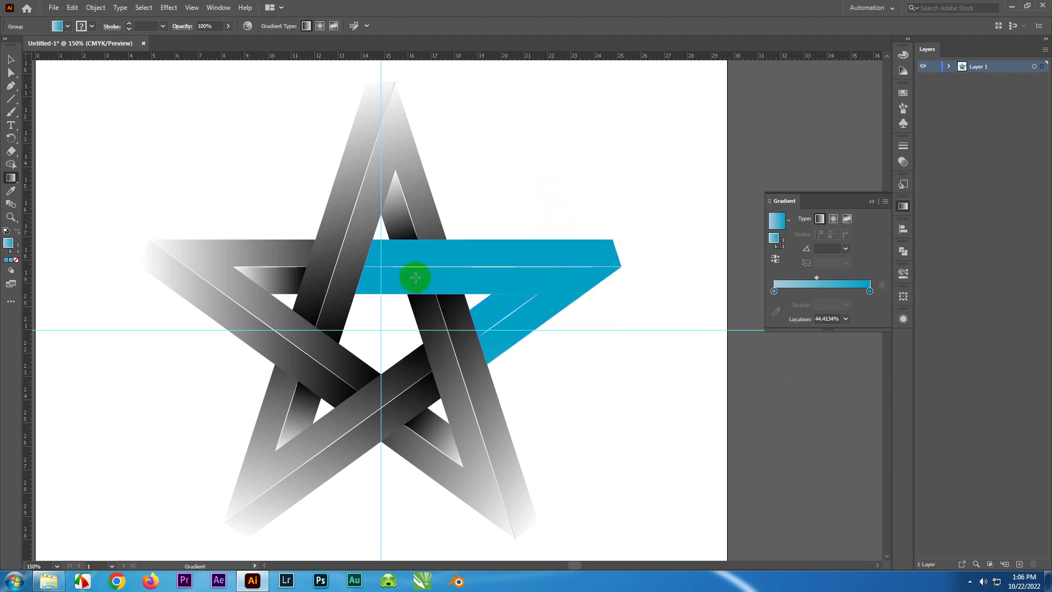
click(515, 327)
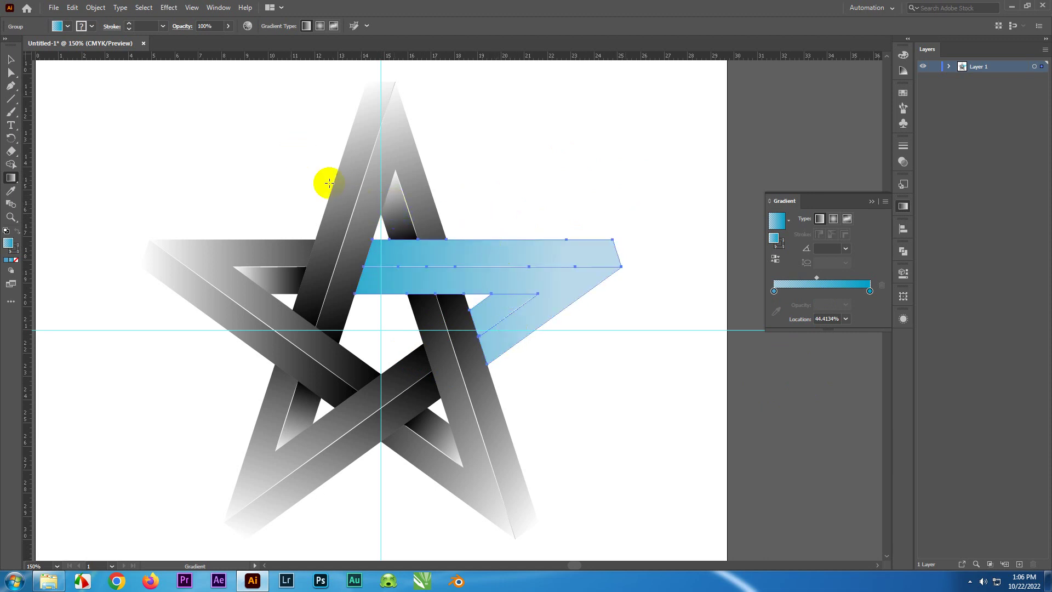
drag(458, 278, 599, 406)
Undo the last band change and eyedrop the blue gradient onto the top arm.
click(634, 450)
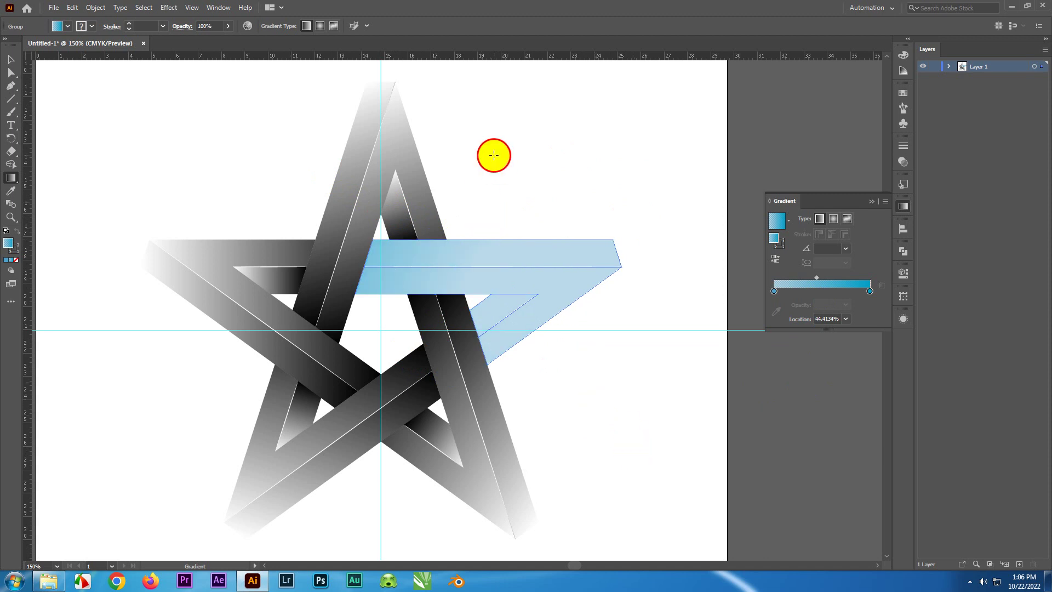
key(ctrl+z)
click(11, 61)
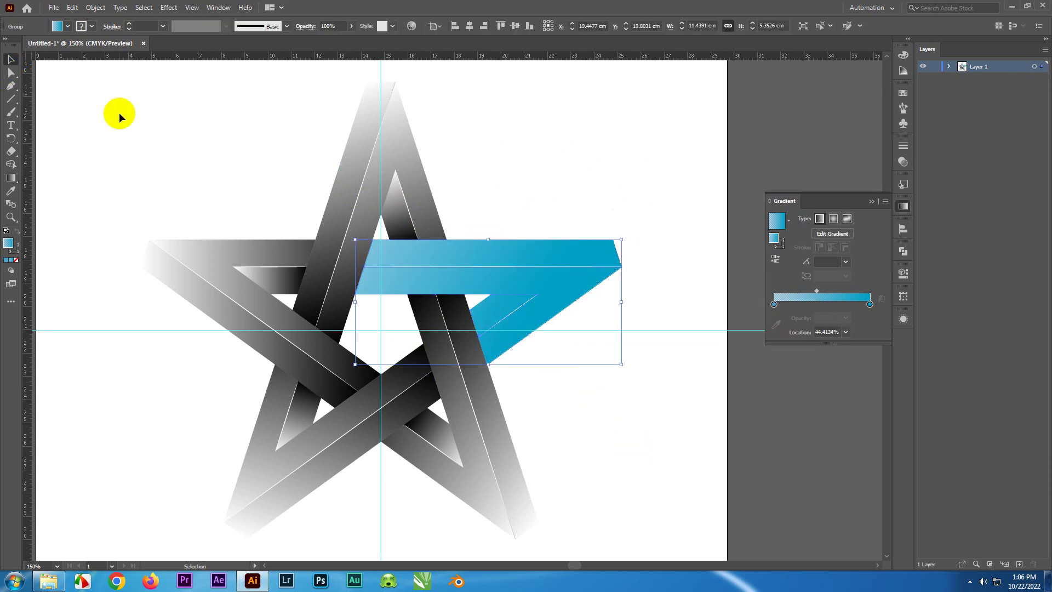
click(411, 193)
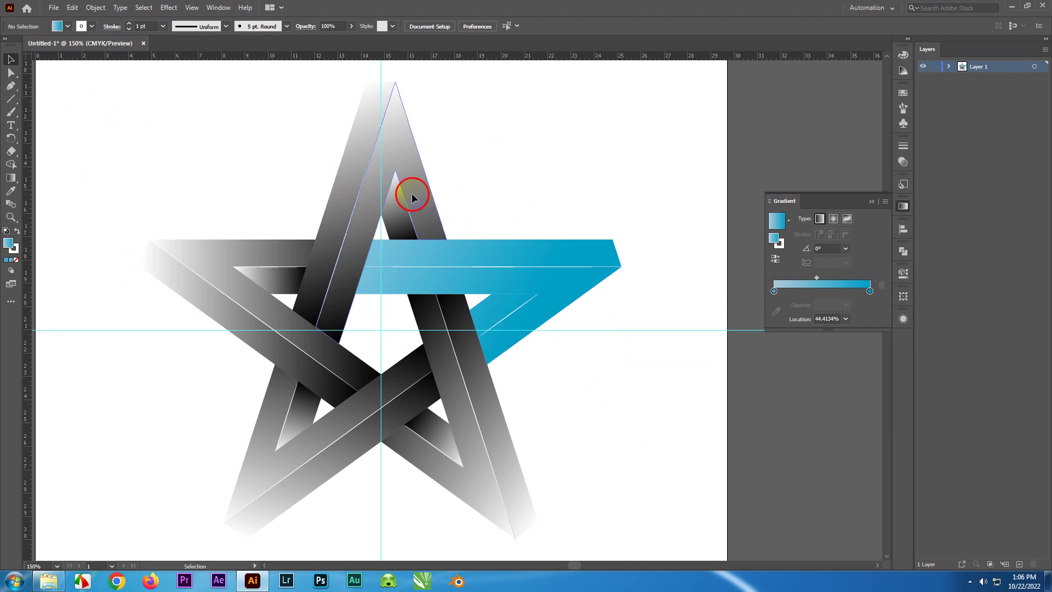
click(10, 194)
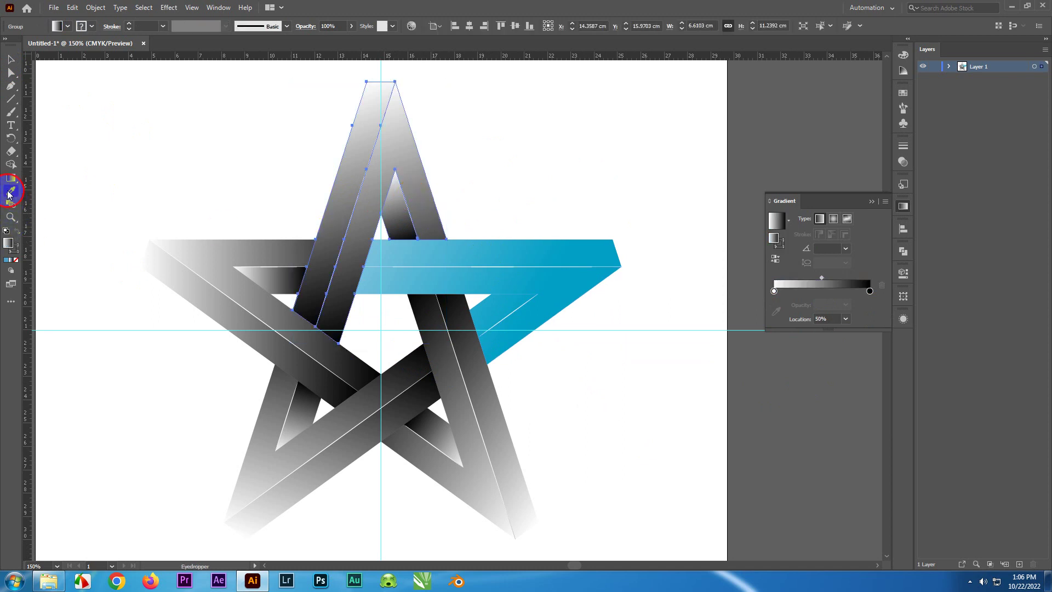
click(494, 253)
click(554, 284)
Copy the blue gradient onto the upper-left arm with the Eyedropper.
click(8, 59)
click(190, 269)
click(12, 217)
click(11, 192)
click(350, 181)
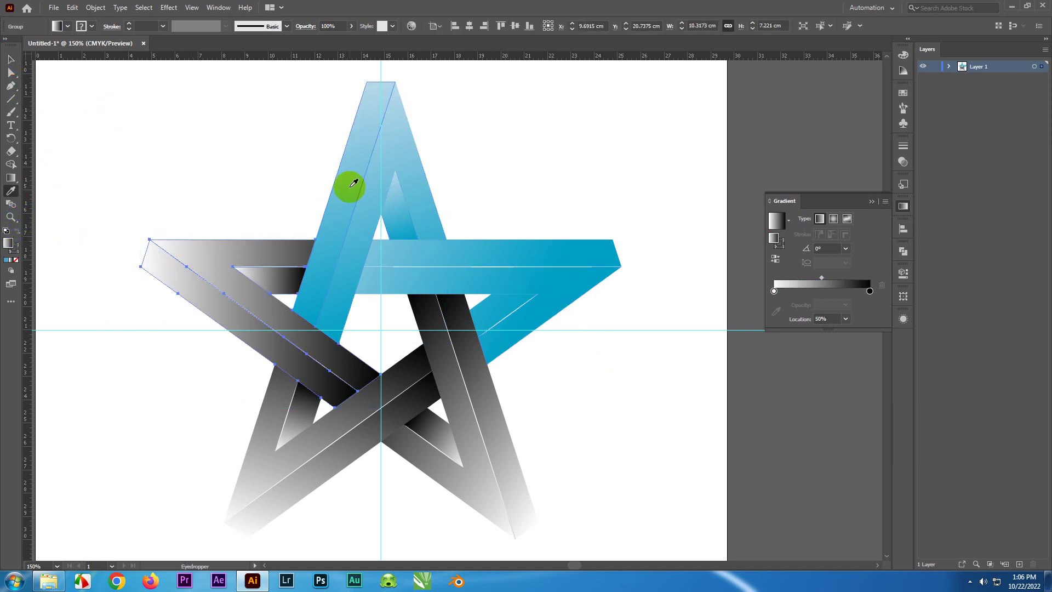
Marquee-select the remaining grey arms and eyedrop the blue gradient onto them.
click(13, 59)
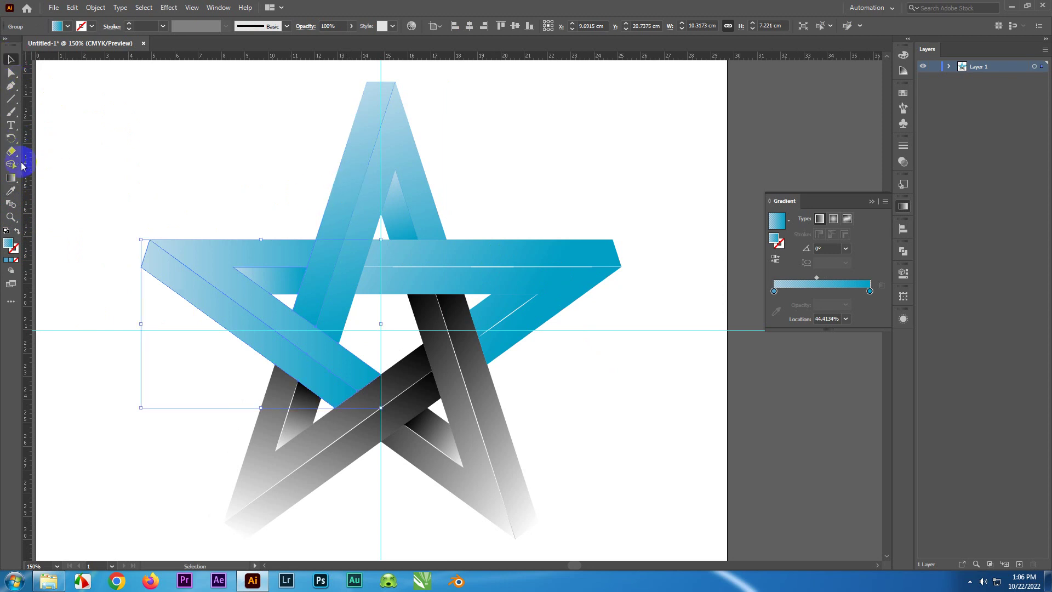
click(263, 471)
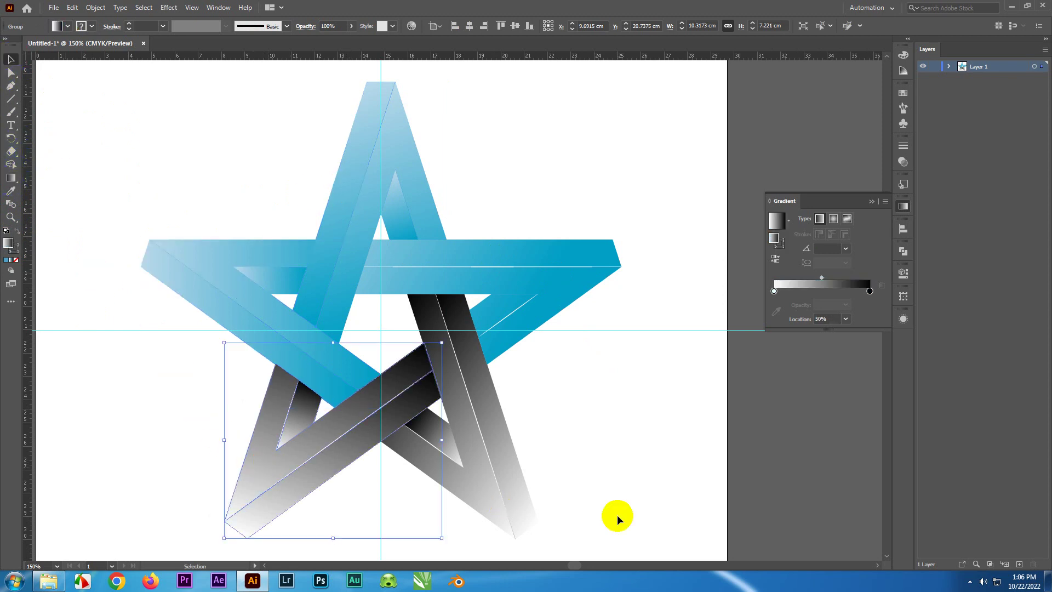
click(628, 485)
drag(646, 496, 255, 470)
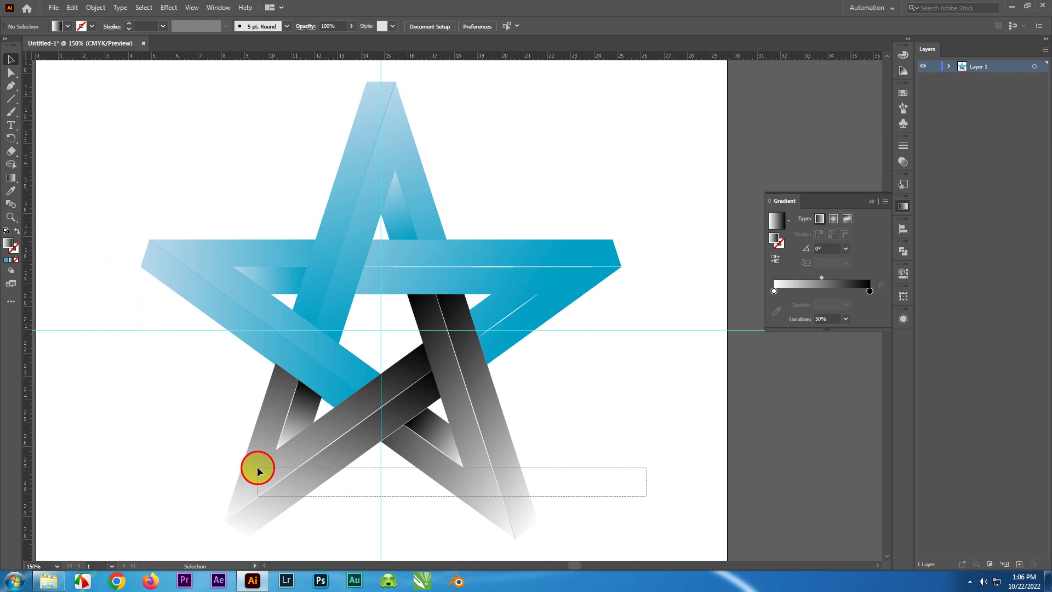
click(11, 191)
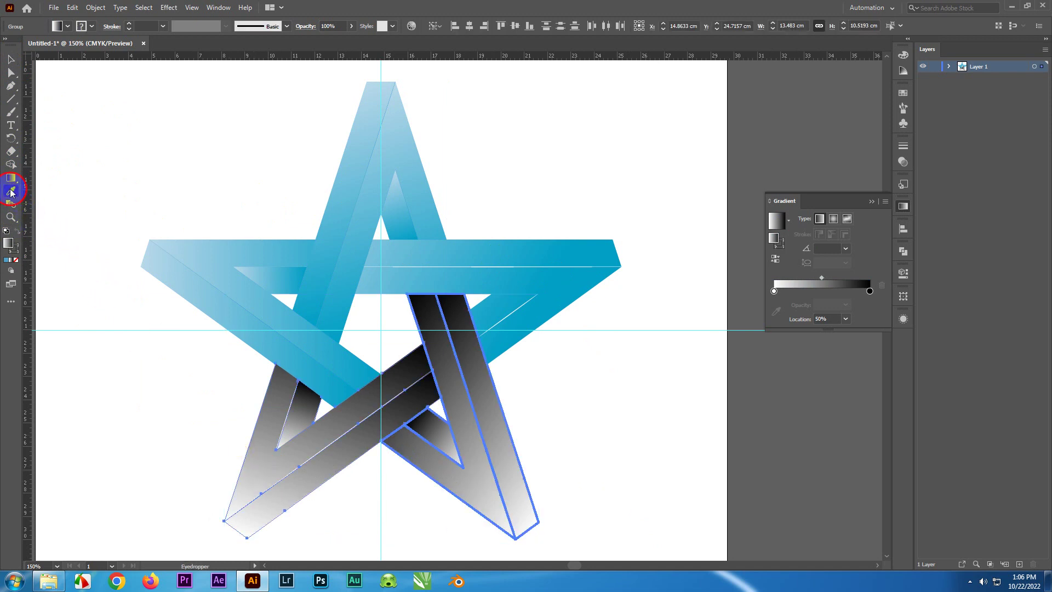
click(272, 254)
click(11, 59)
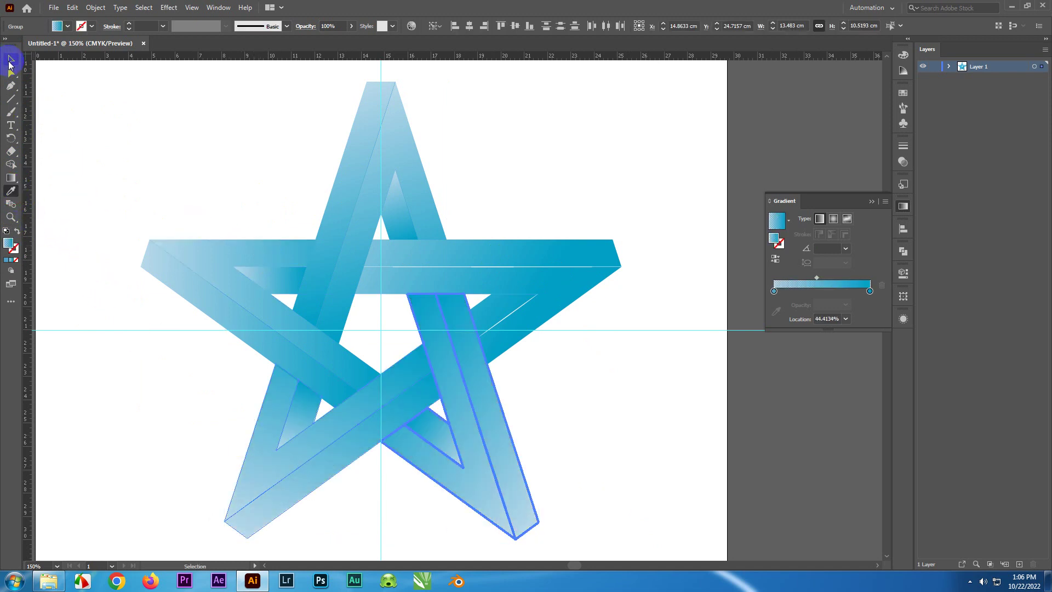
click(673, 478)
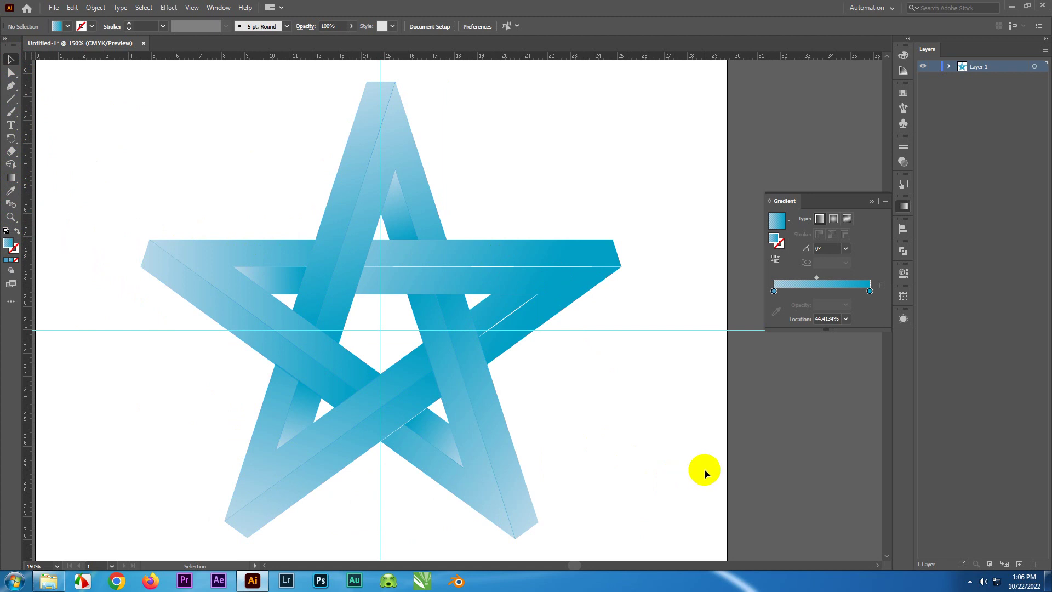
Fit the artboard in view and refill the whole star with the black-to-white gradient.
key(ctrl+0)
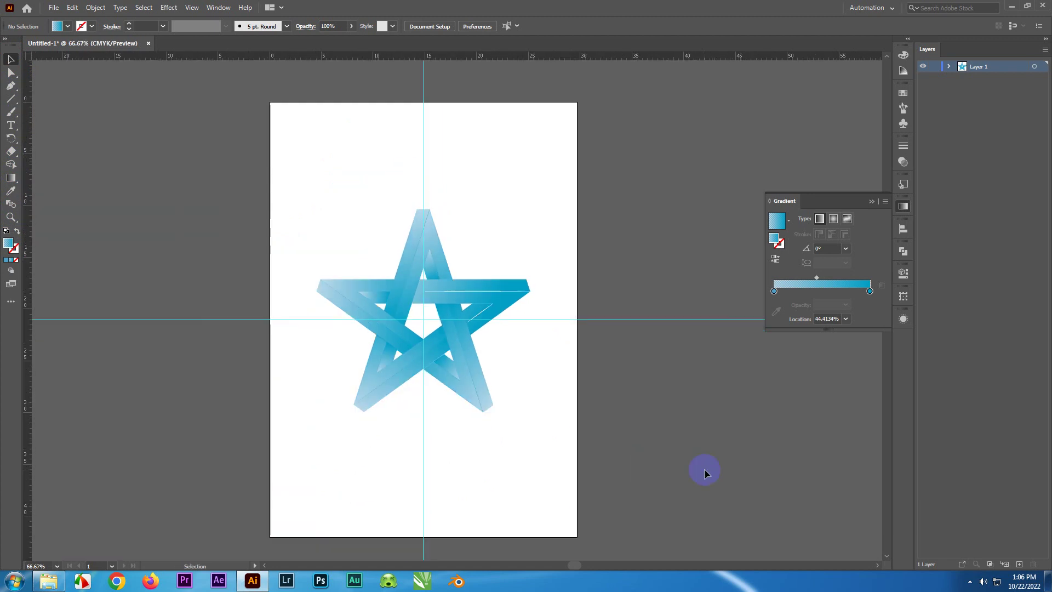
drag(82, 106, 540, 455)
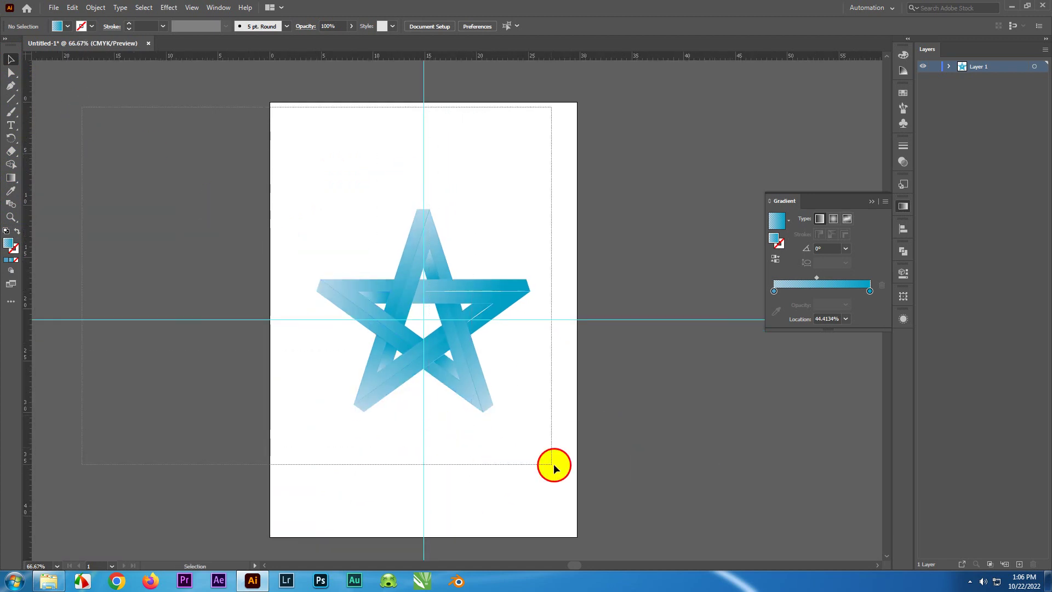
click(67, 26)
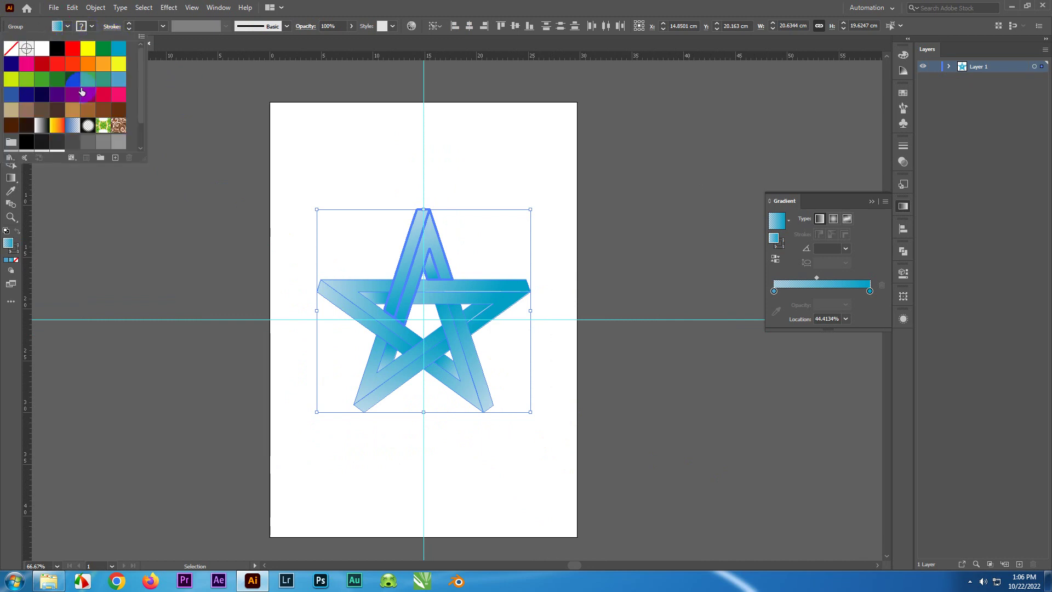
click(52, 140)
click(214, 256)
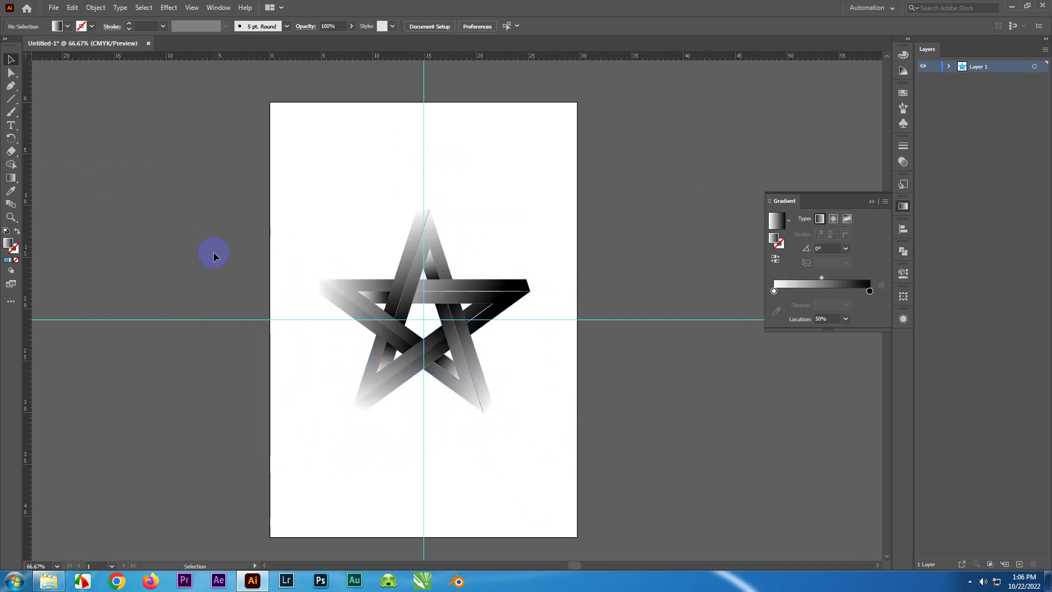
Drag the star group upward above the artboard and scroll the view up.
scroll(571, 463, up, 2)
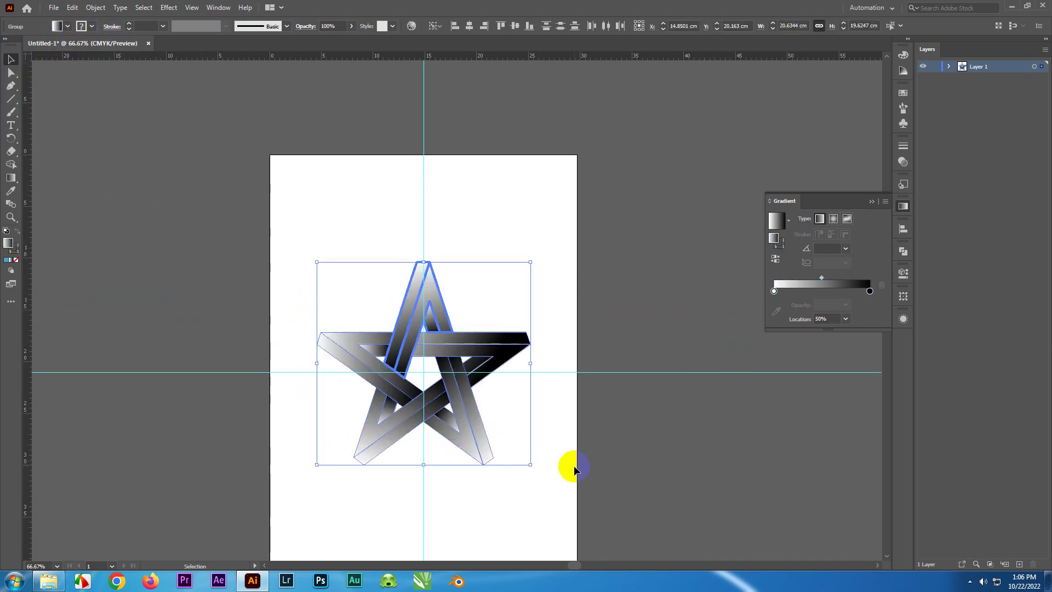
mouse_move(484, 447)
mouse_down()
mouse_move(521, 312)
mouse_move(521, 116)
mouse_up()
click(570, 391)
scroll(570, 390, up, 3)
scroll(629, 312, up, 1)
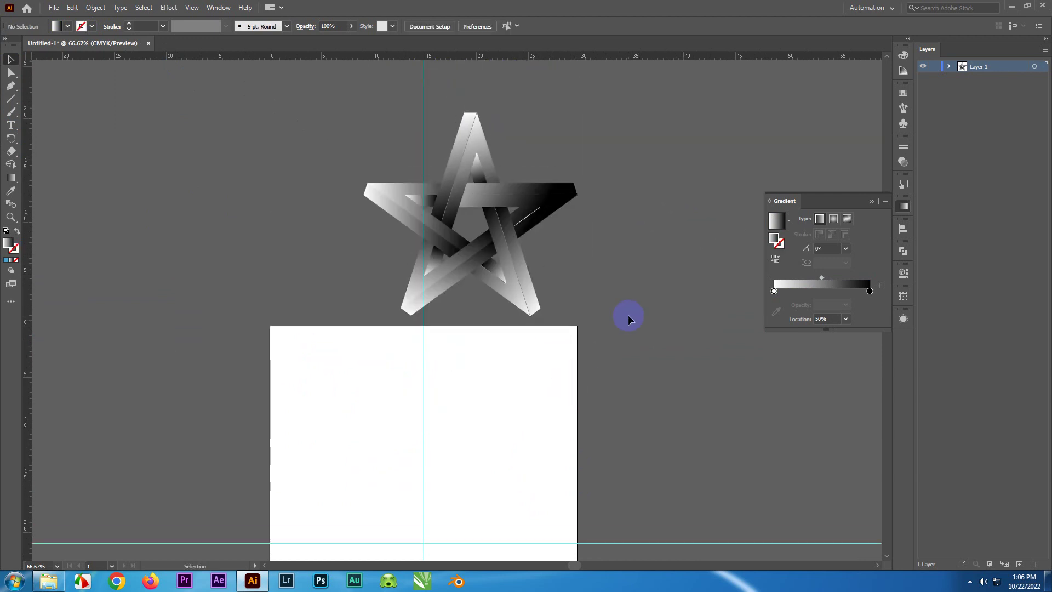
scroll(628, 315, up, 1)
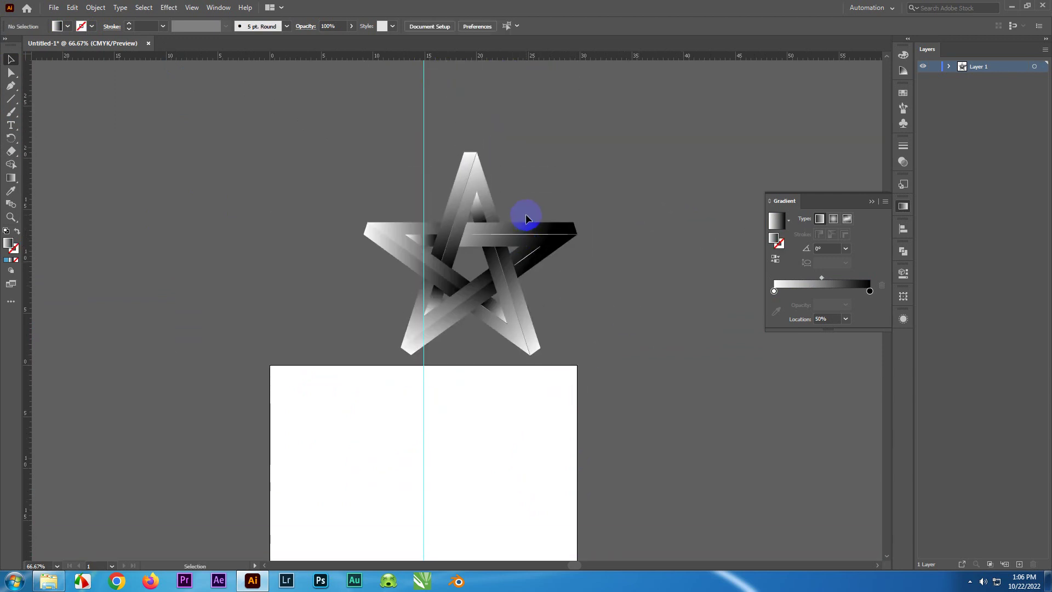
scroll(525, 218, up, 2)
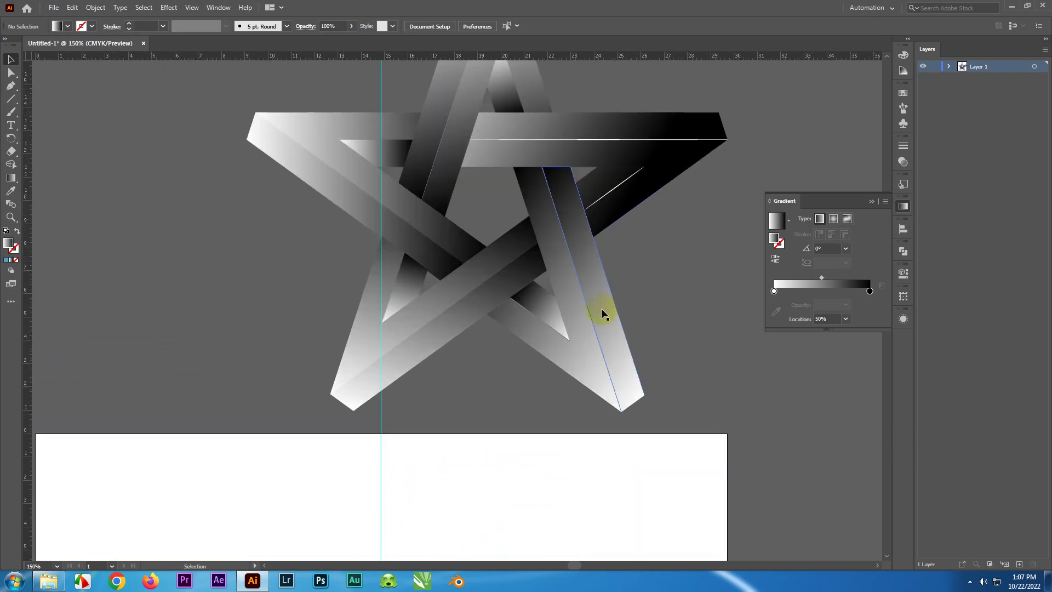
scroll(688, 281, up, 1)
scroll(688, 281, up, 2)
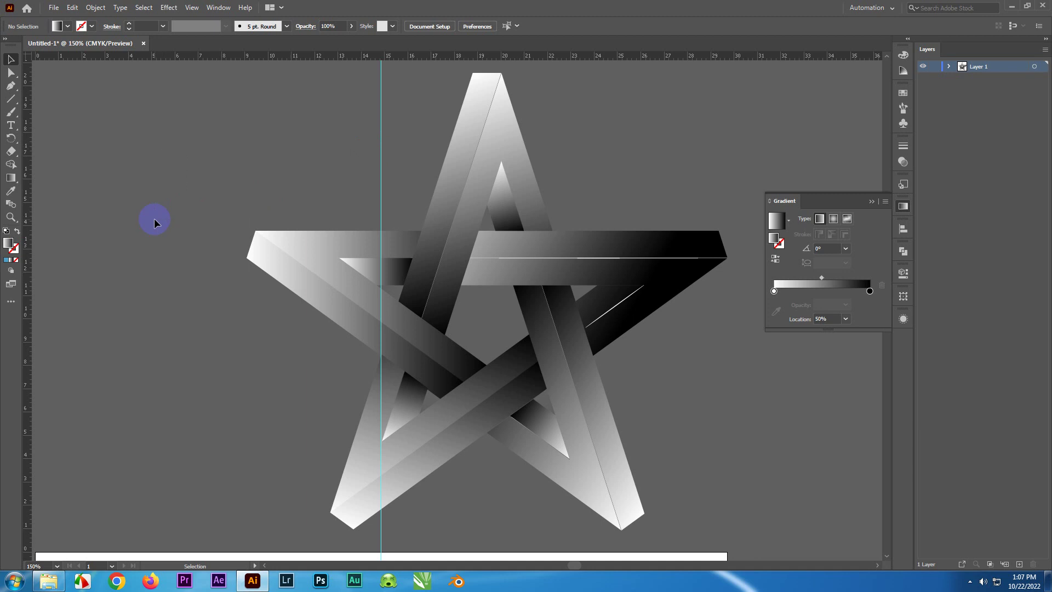
Collapse the Gradient panel and select the whole star group.
click(873, 201)
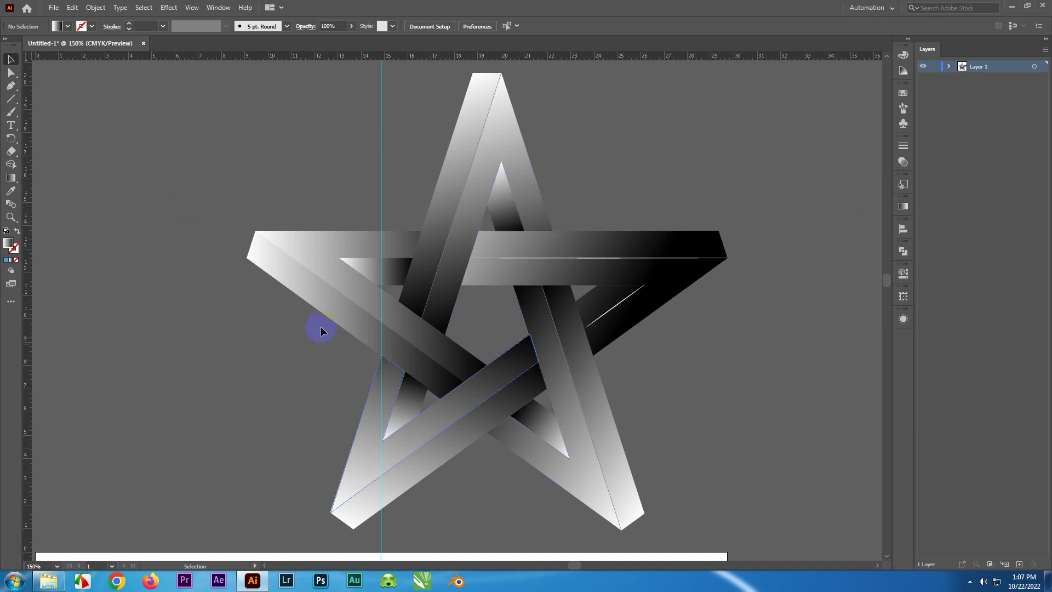
click(450, 217)
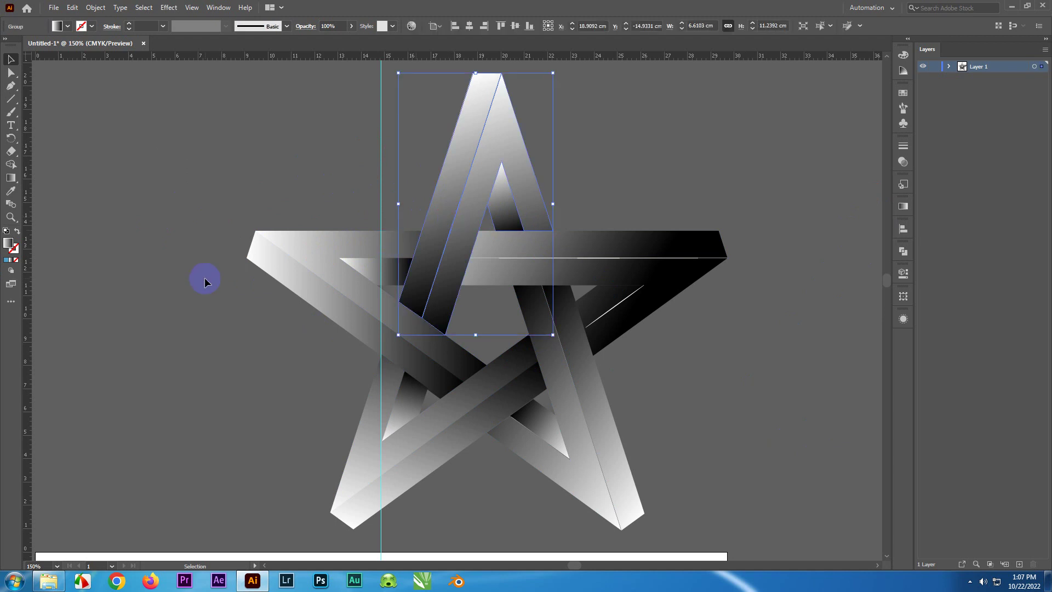
click(194, 258)
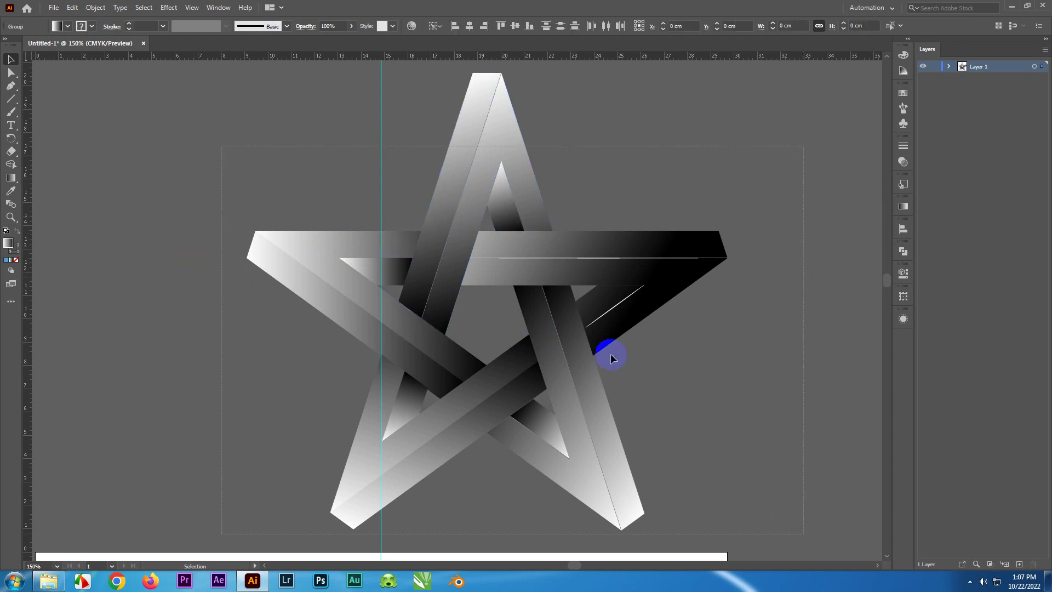
click(580, 341)
right_click(577, 341)
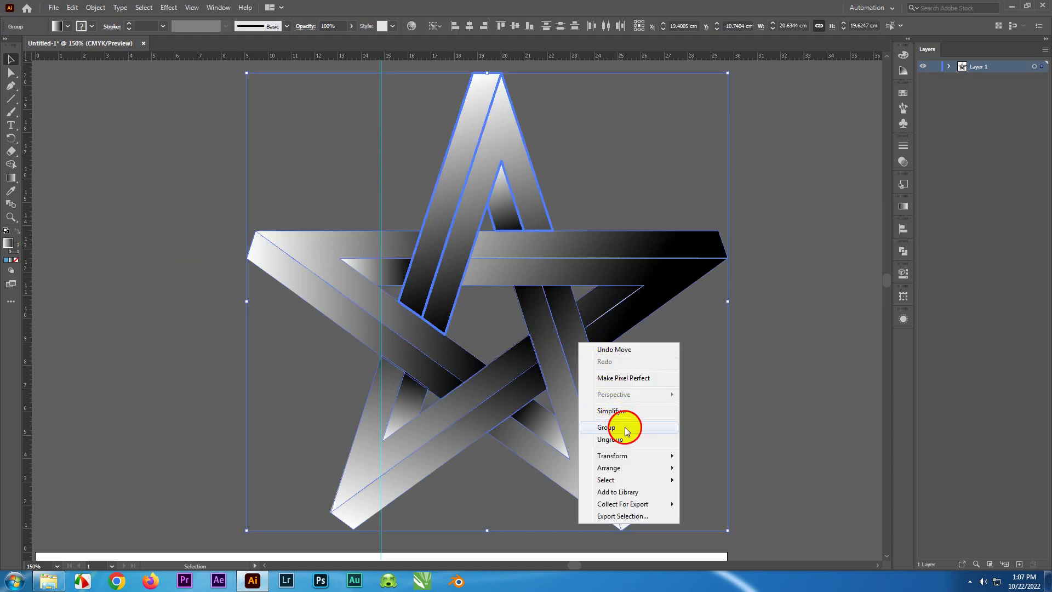
click(139, 175)
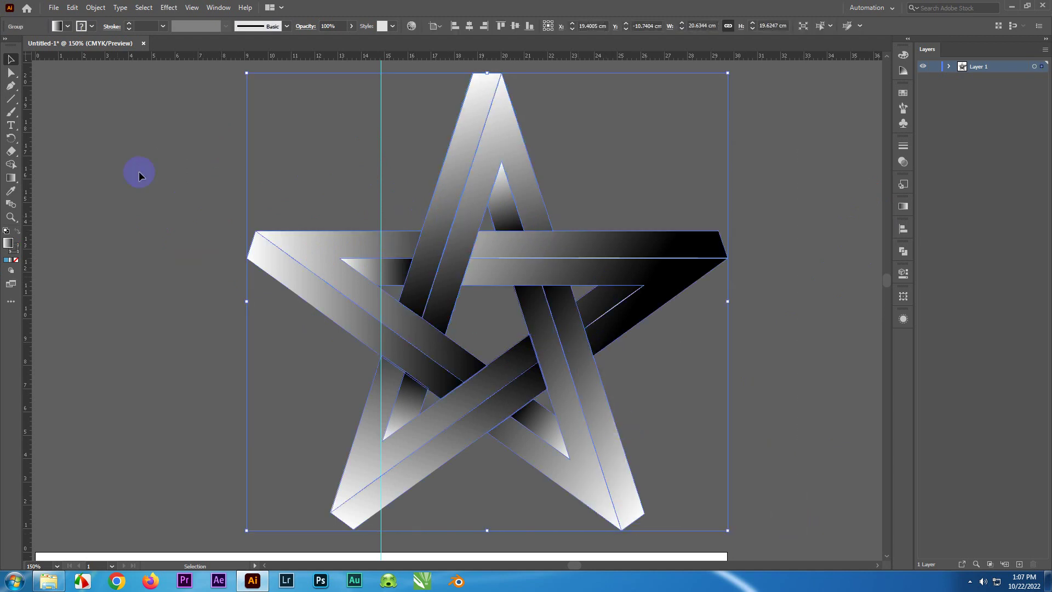
Fill the star group with the White, Black gradient swatch and deselect it.
click(68, 24)
click(43, 126)
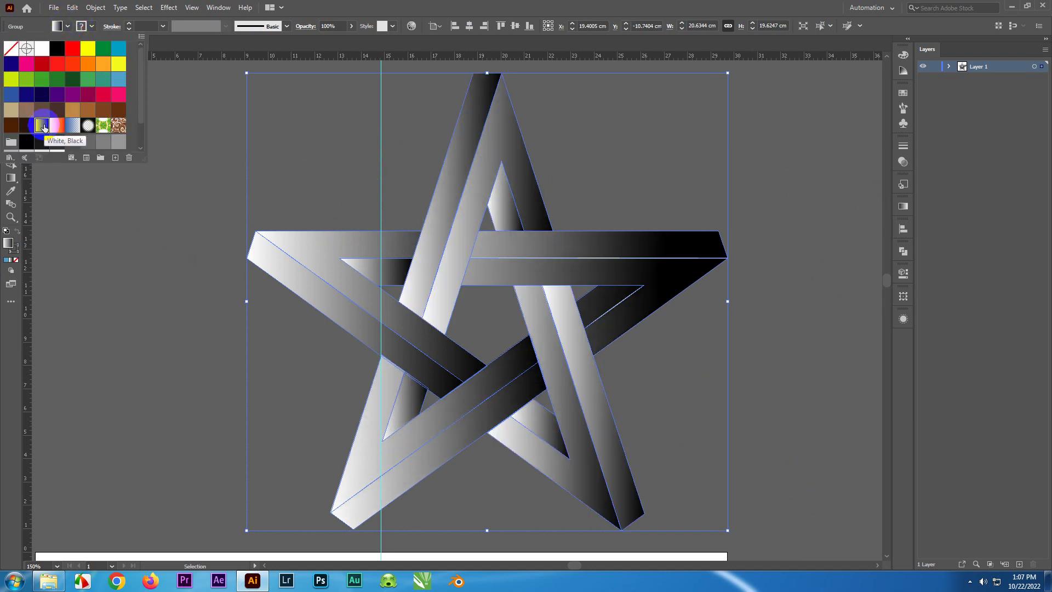
click(103, 278)
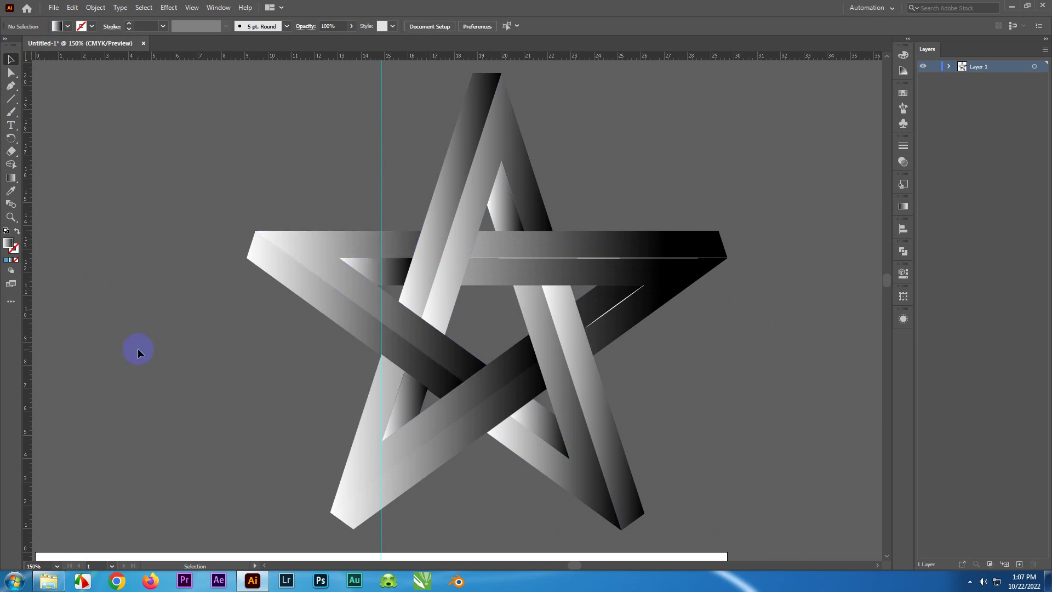
scroll(138, 352, down, 1)
scroll(138, 352, down, 1)
scroll(138, 352, up, 2)
scroll(138, 352, up, 1)
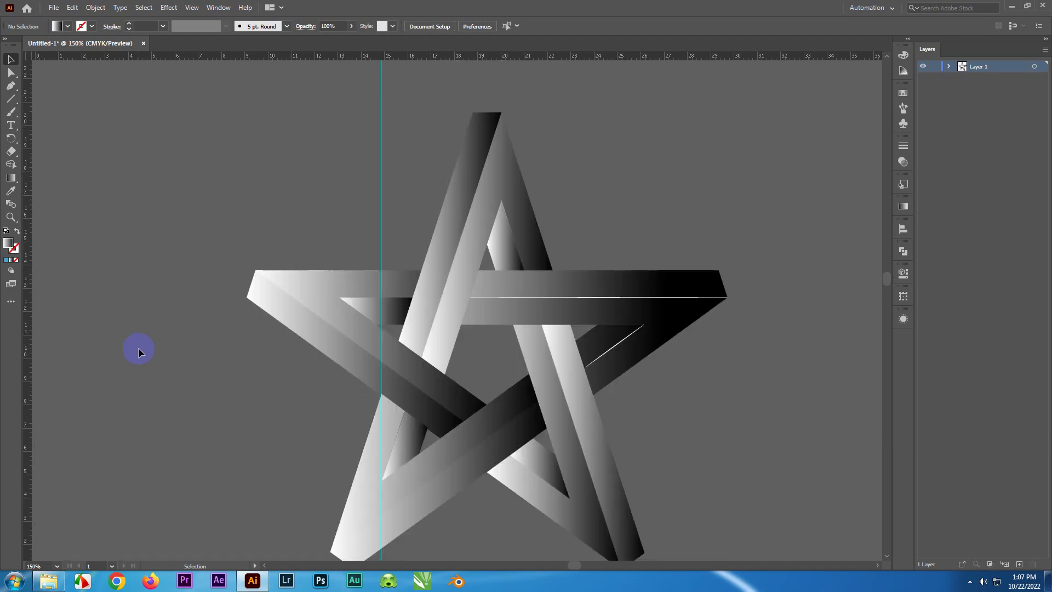
scroll(138, 347, down, 3)
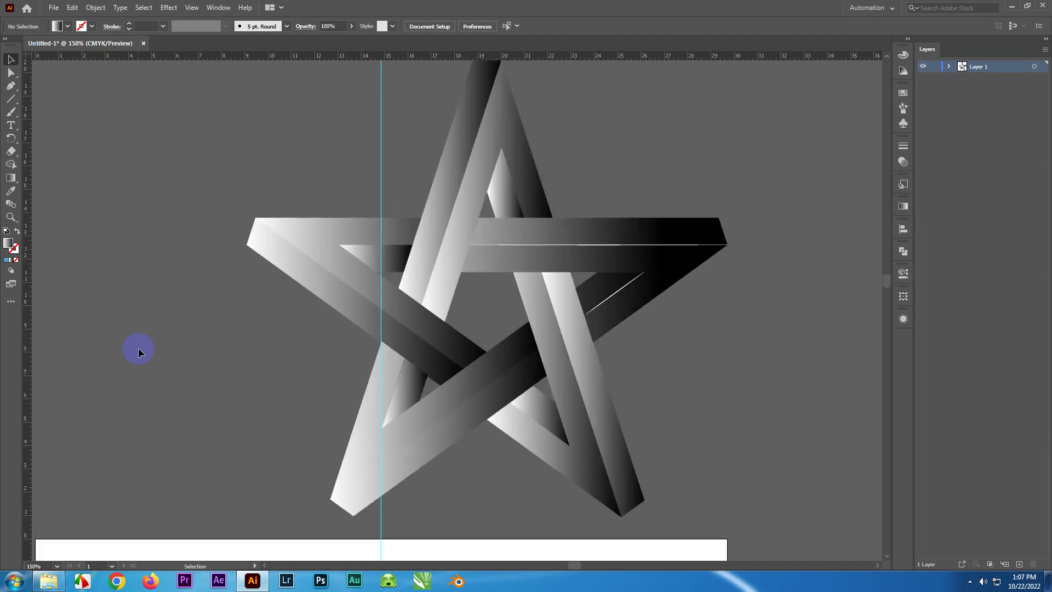
Save the star document as 'ngoi sao.ai', accepting the default Illustrator Options.
click(55, 10)
click(87, 113)
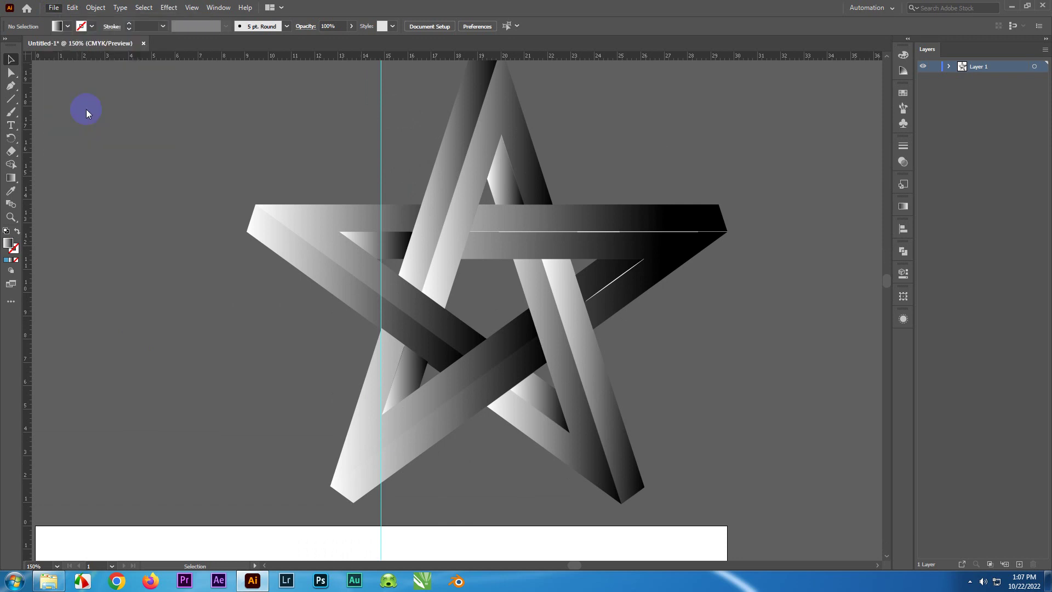
text(ngoi sao)
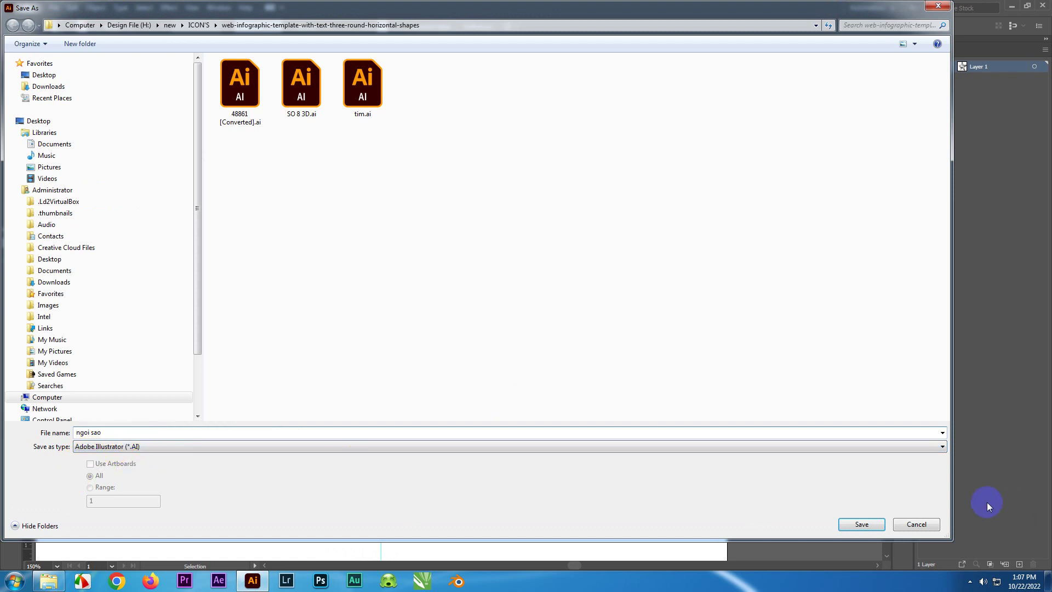
click(852, 524)
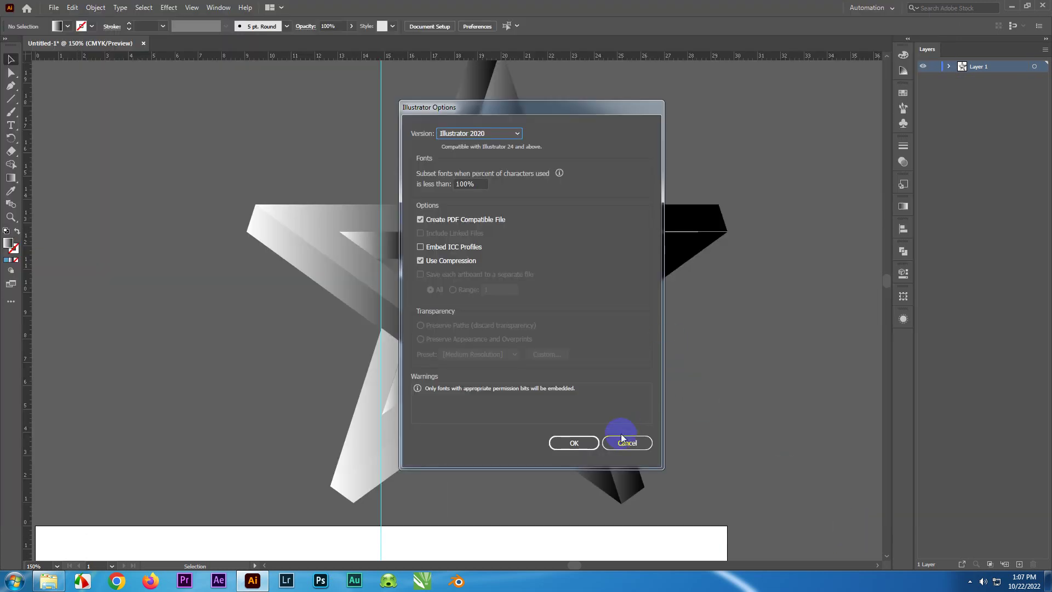
click(574, 443)
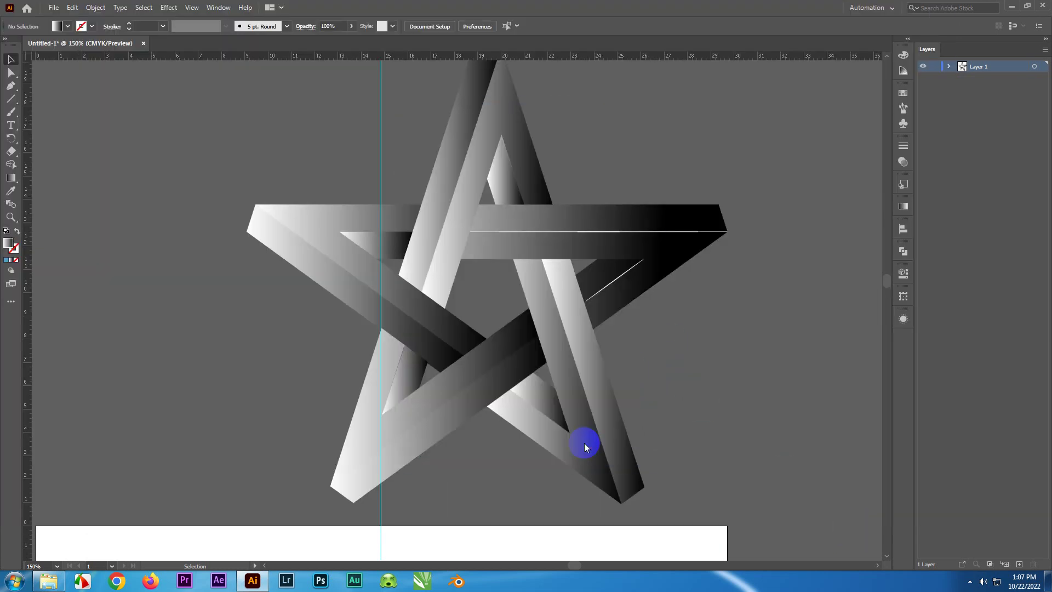
Export the star artwork as a PNG image named 'ngoi sao.png', accepting the PNG Options.
click(55, 7)
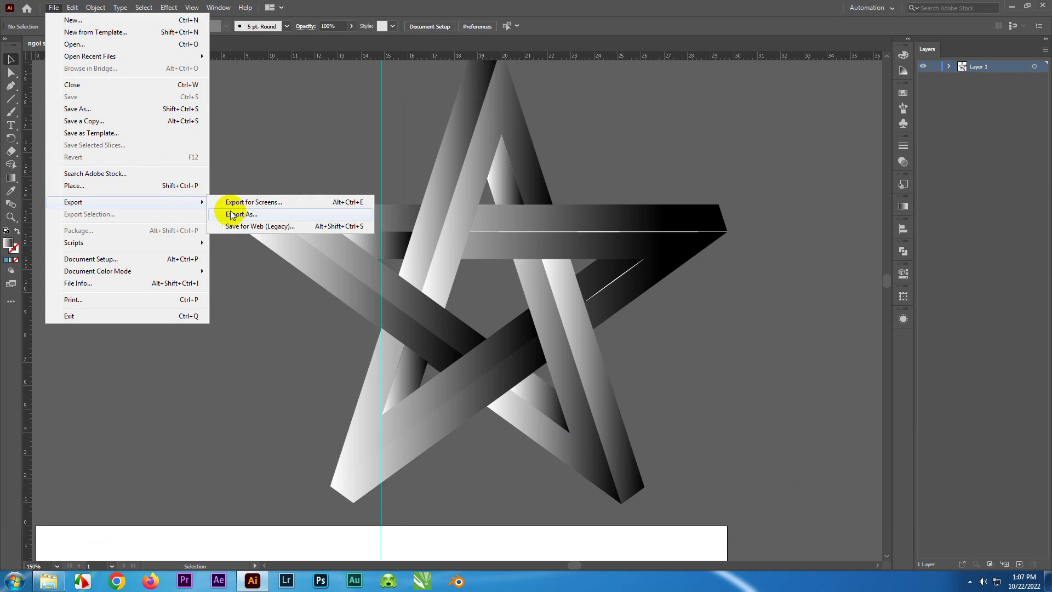
click(233, 215)
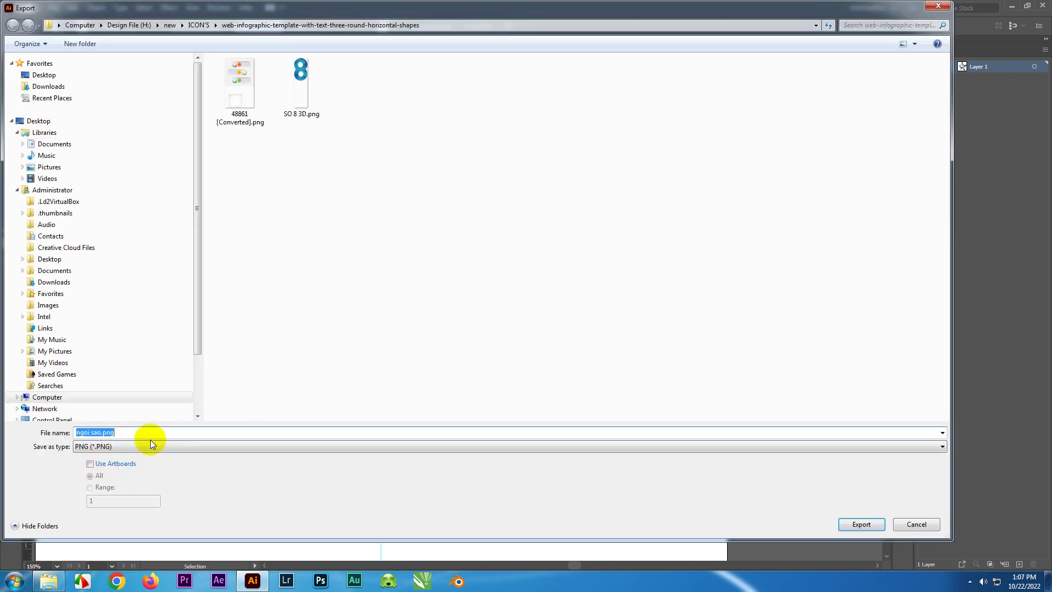
click(151, 445)
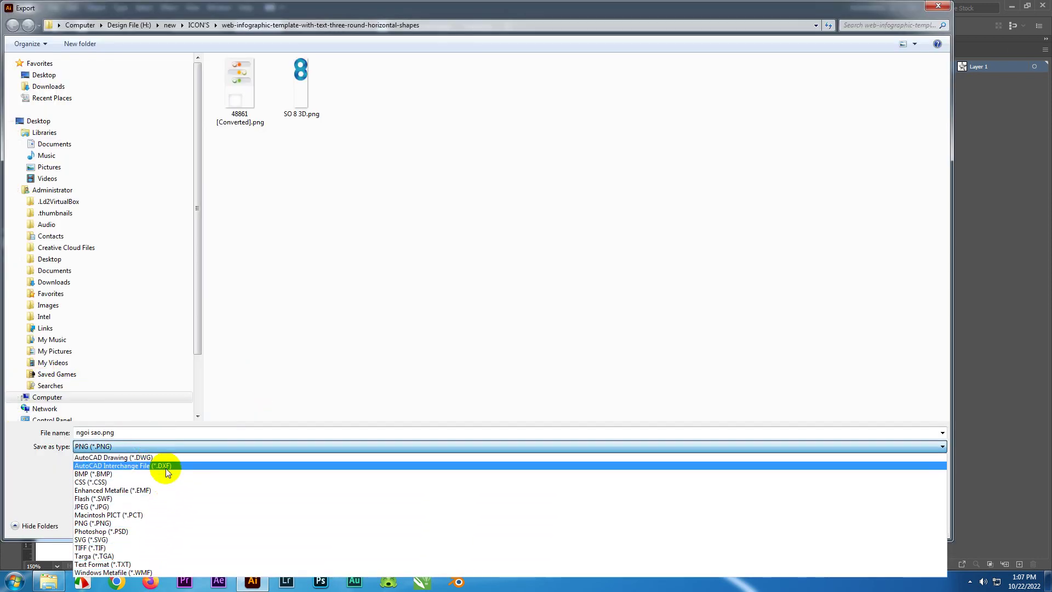
click(154, 525)
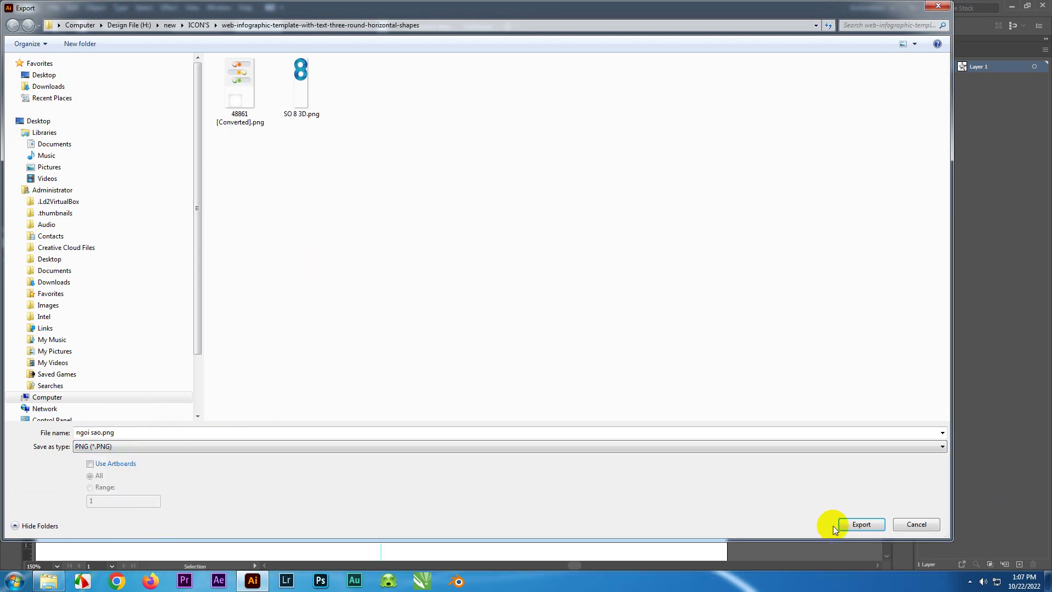
click(853, 526)
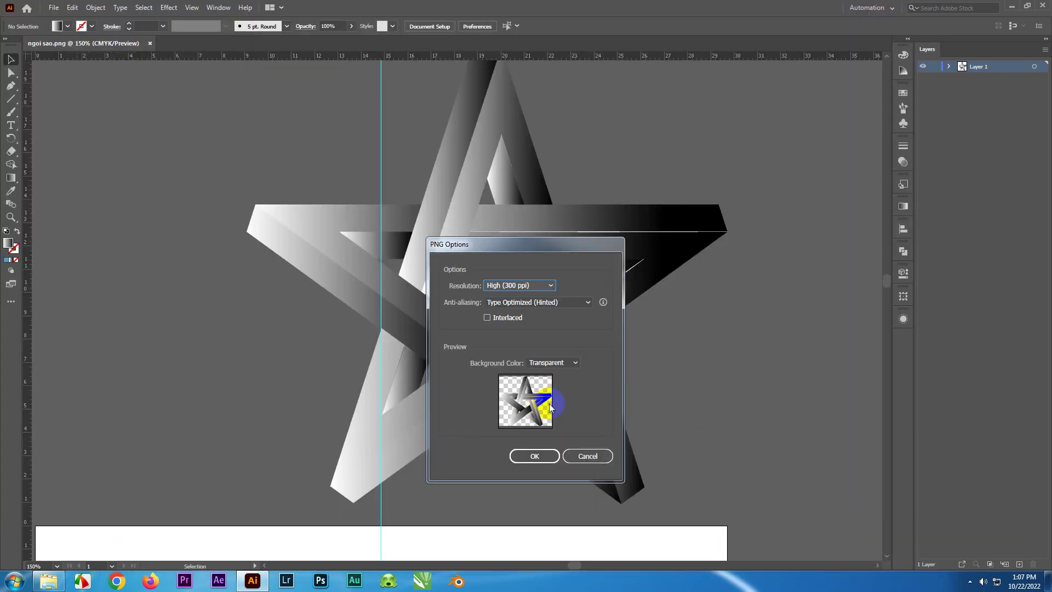
click(537, 455)
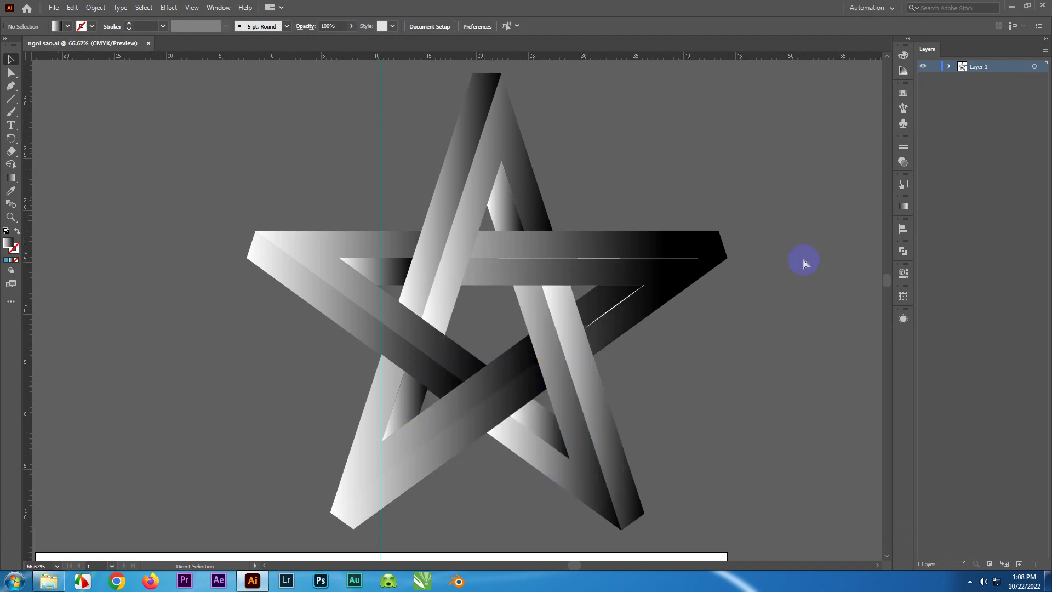
Zoom out and drag the star group down onto the artboard.
key(ctrl+minus)
key(ctrl+minus)
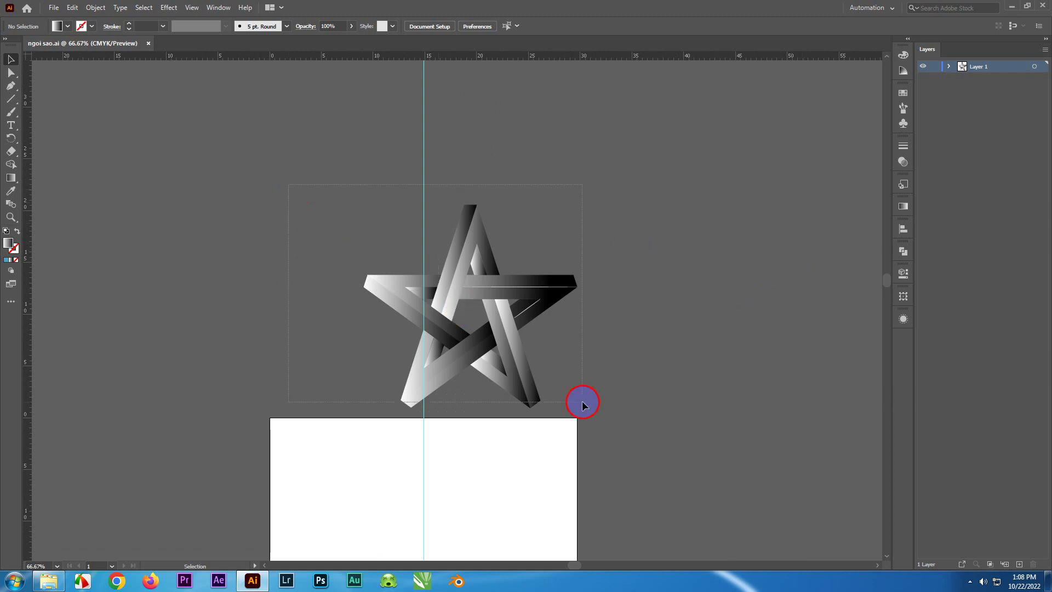
key(ctrl+a)
scroll(586, 403, down, 4)
drag(499, 163, 554, 350)
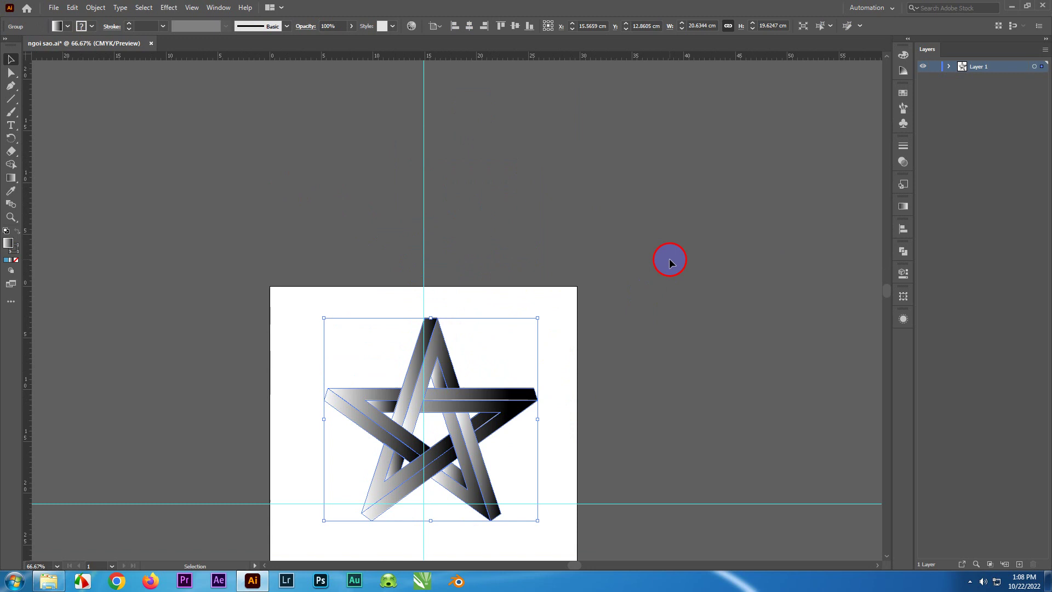
click(669, 259)
scroll(669, 258, down, 5)
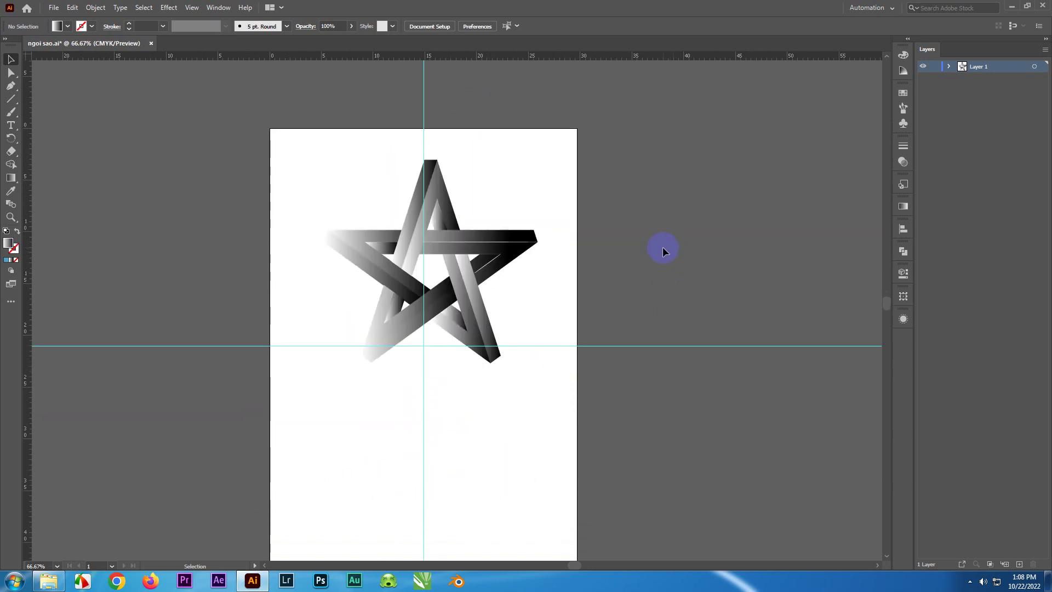
drag(204, 117, 505, 340)
drag(470, 285, 488, 362)
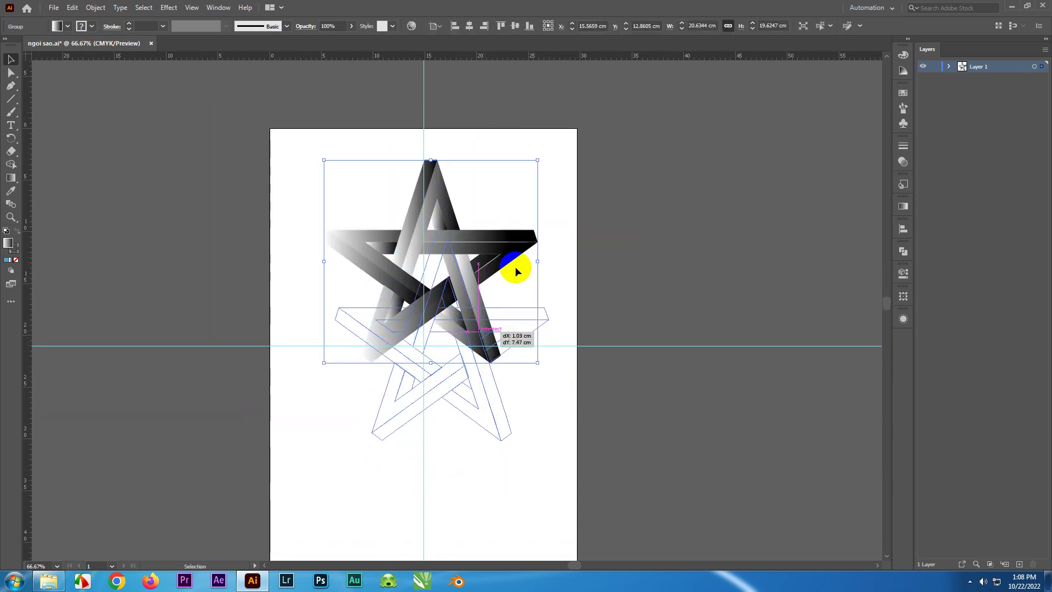
click(651, 190)
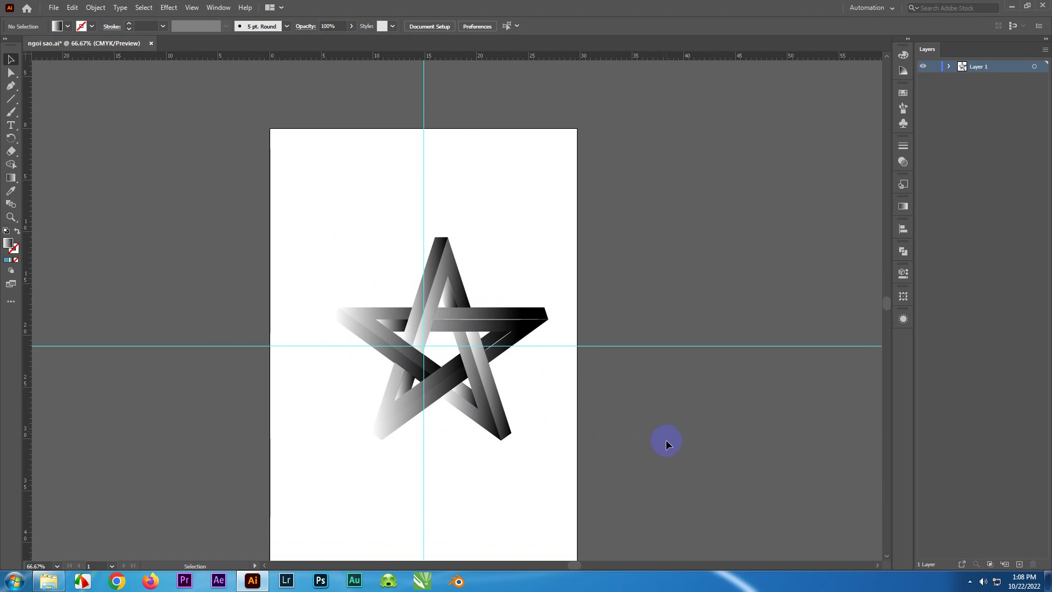
Center the whole star horizontally and vertically using the Align panel, then deselect it.
key(ctrl+a)
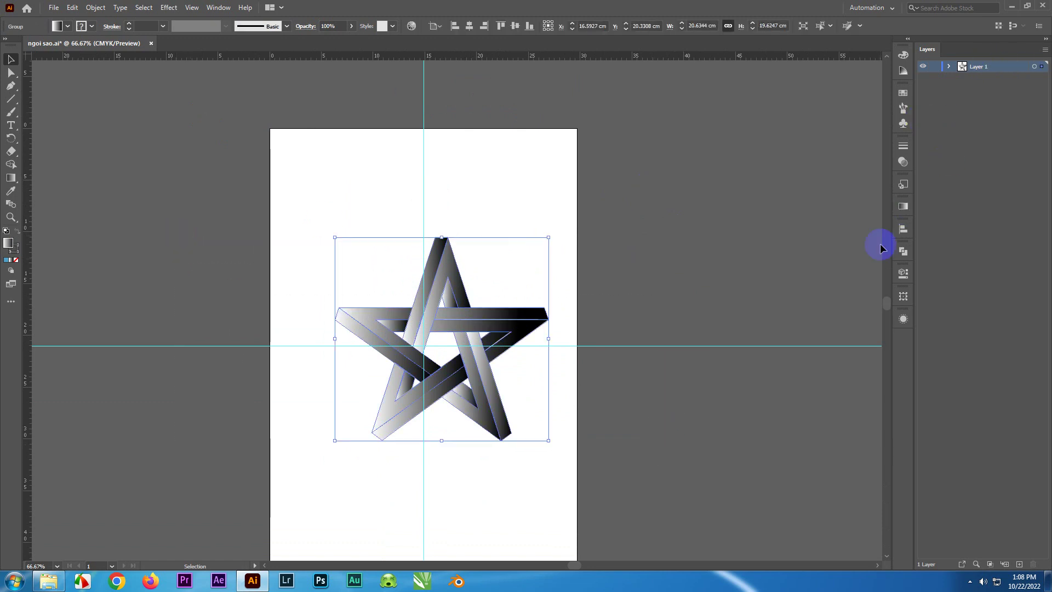
click(903, 228)
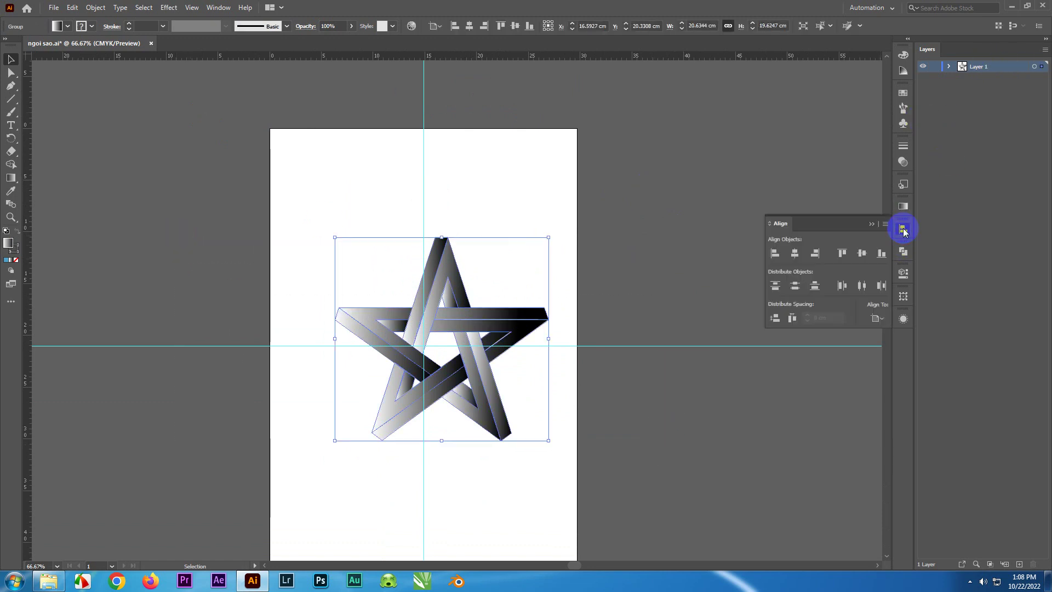
click(795, 254)
click(862, 254)
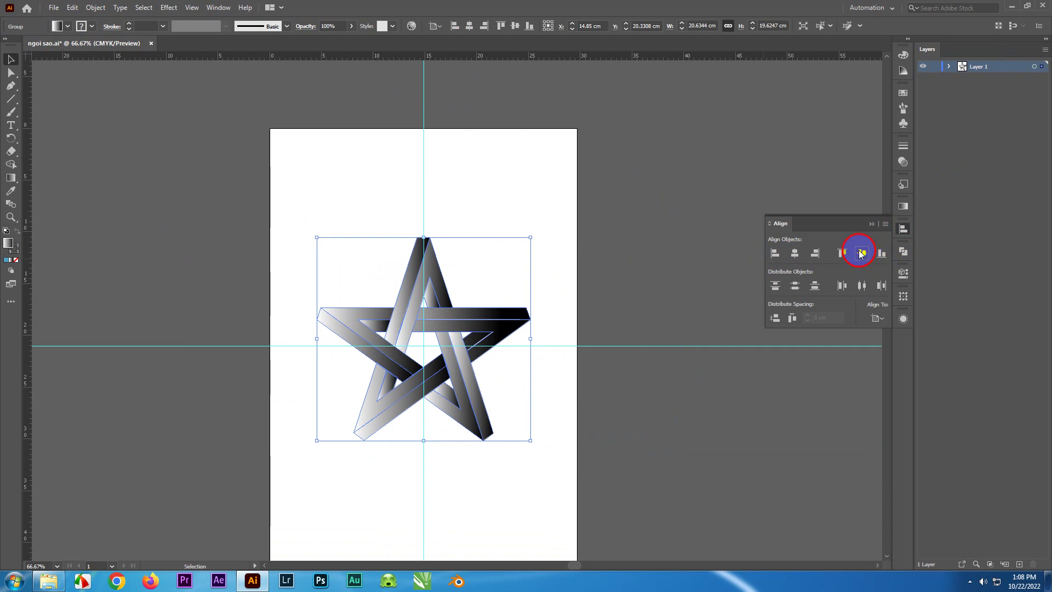
click(688, 205)
scroll(688, 205, down, 3)
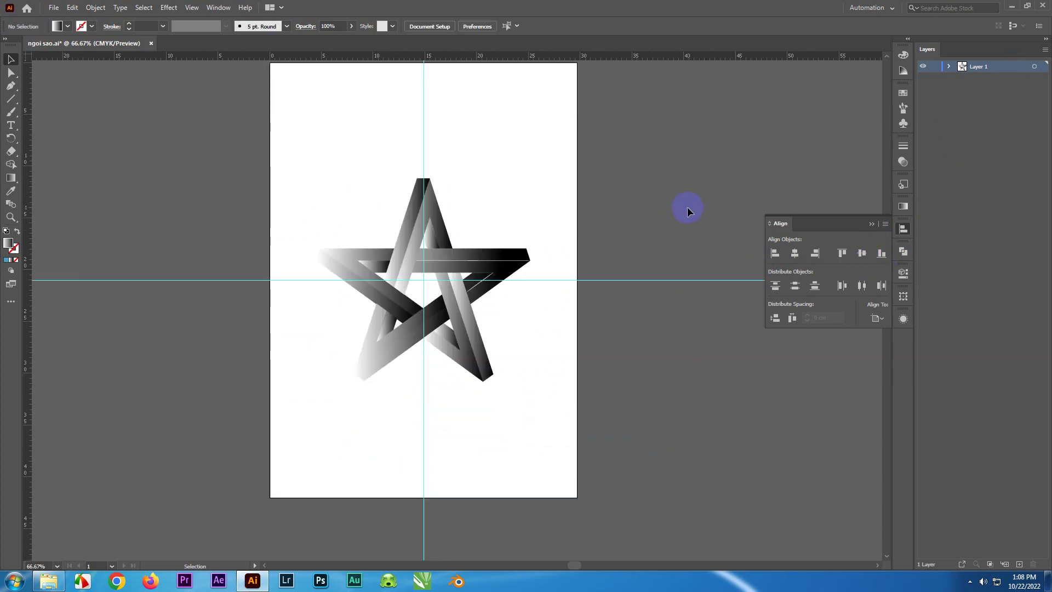